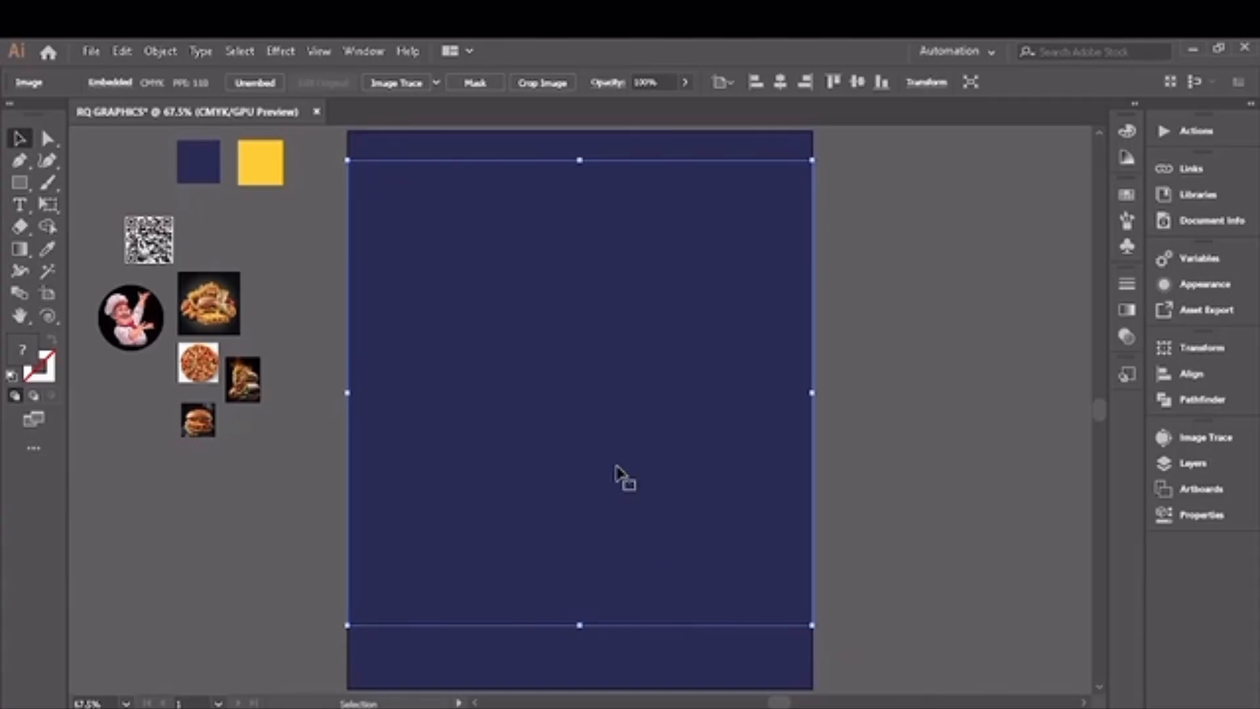
# Step: Bring the selected fast-food image to the front and shift it slightly upward on the navy page
pyautogui.rightClick(619, 474)
pyautogui.moveTo(685, 380)
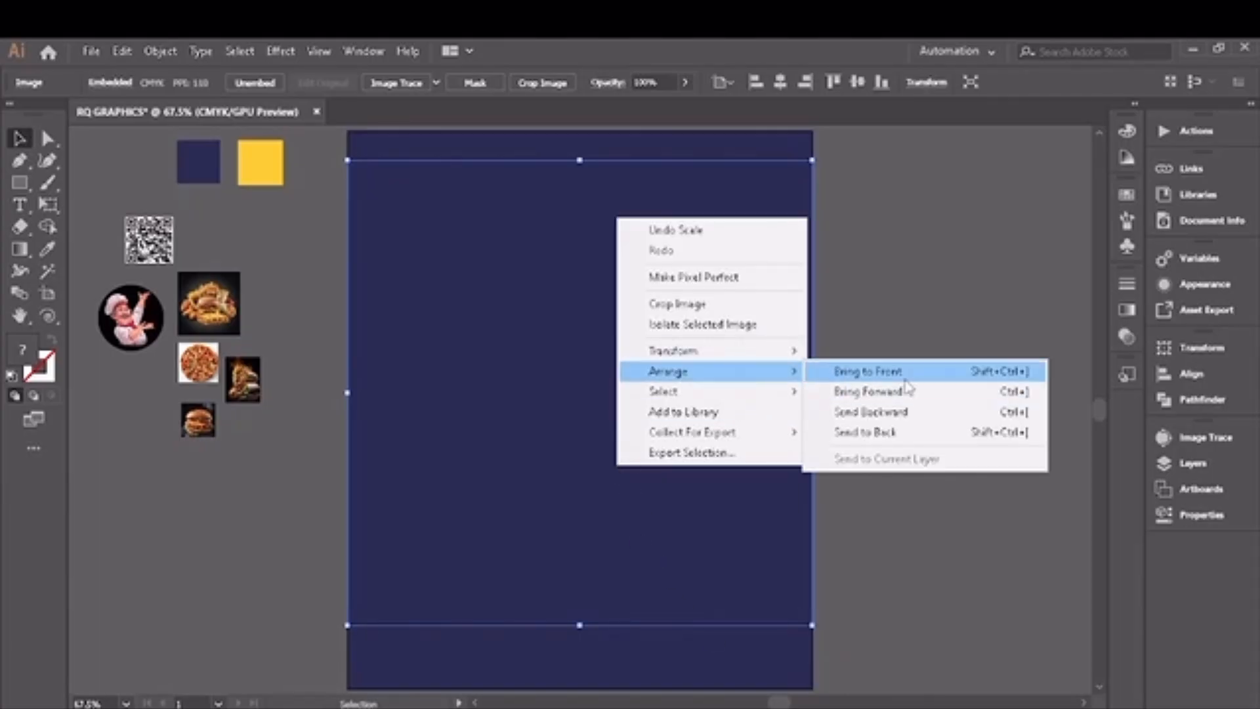
pyautogui.click(886, 371)
pyautogui.moveTo(603, 407); pyautogui.dragTo(603, 385)
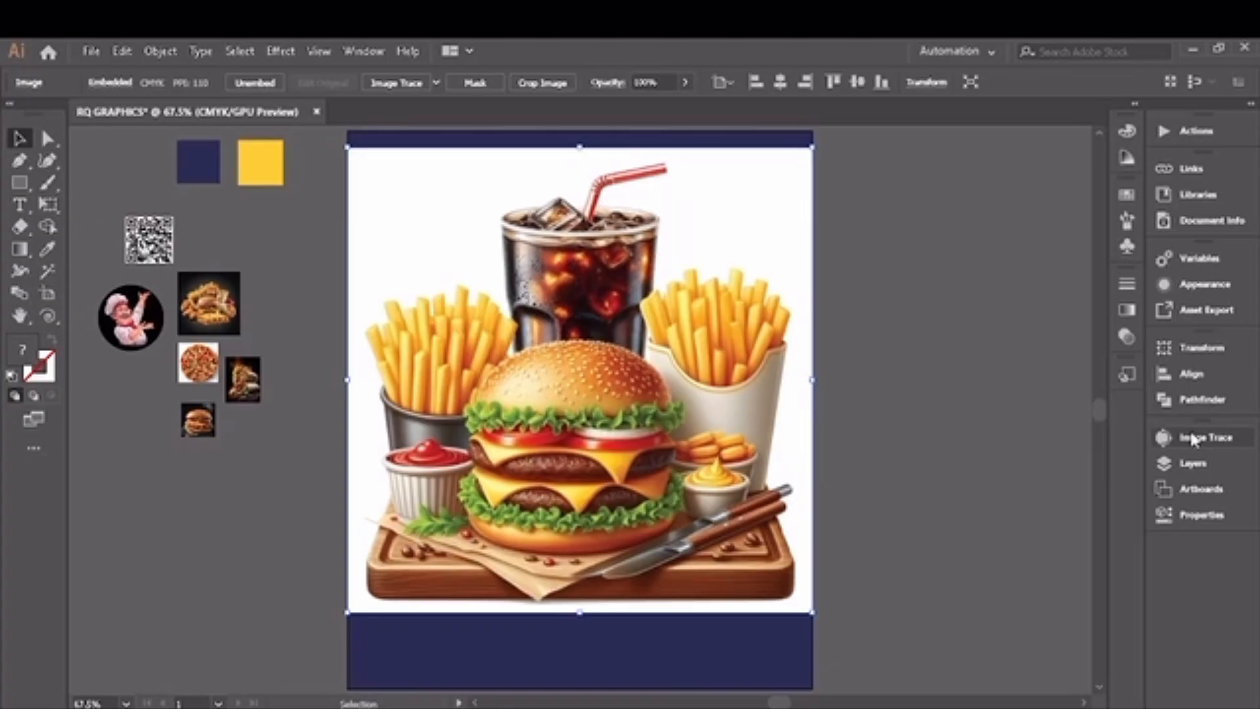
# Step: Lower the opacity of the fast-food image on the navy background to 10%
pyautogui.click(1125, 342)
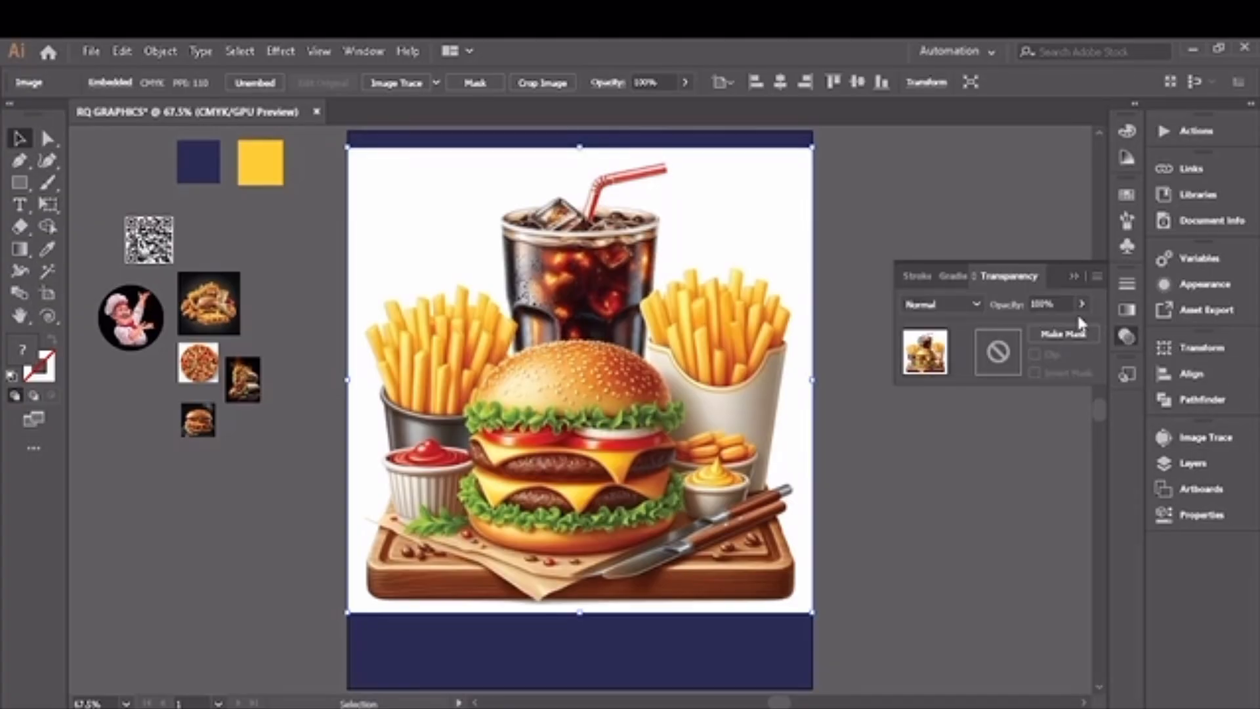
pyautogui.click(1055, 304)
pyautogui.write('35')
pyautogui.press('Return')
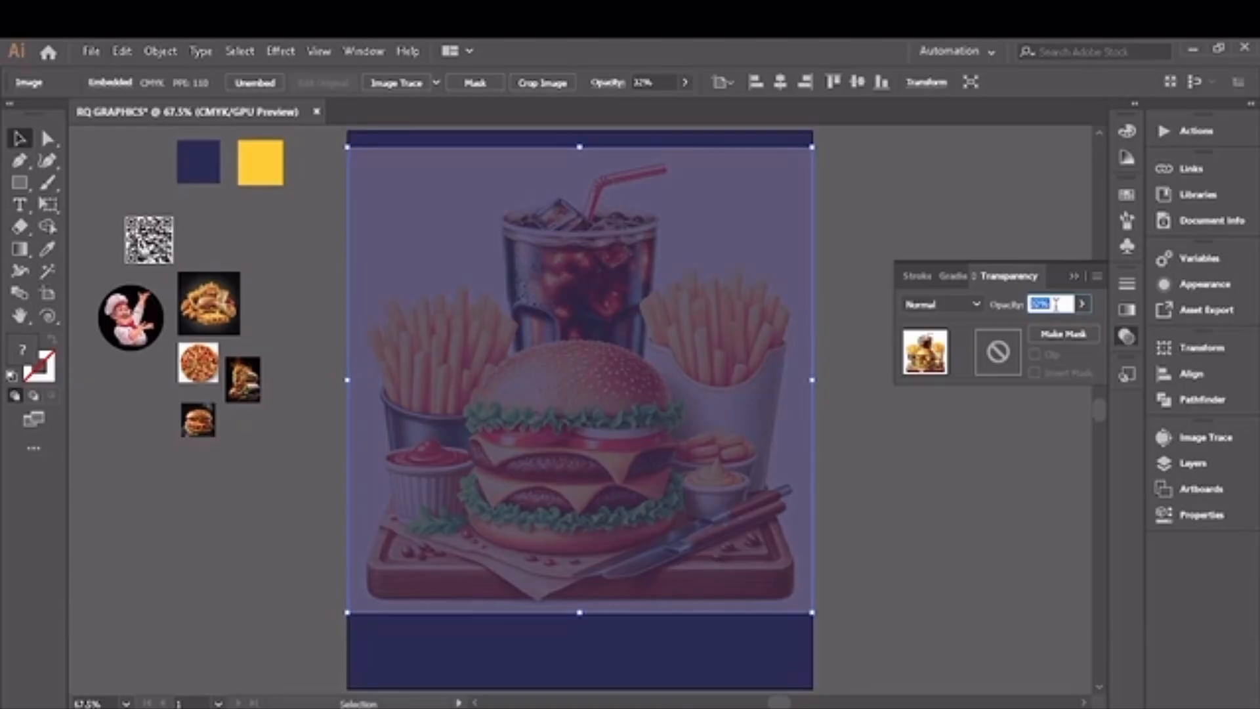
pyautogui.scroll(-1, 1056, 304)
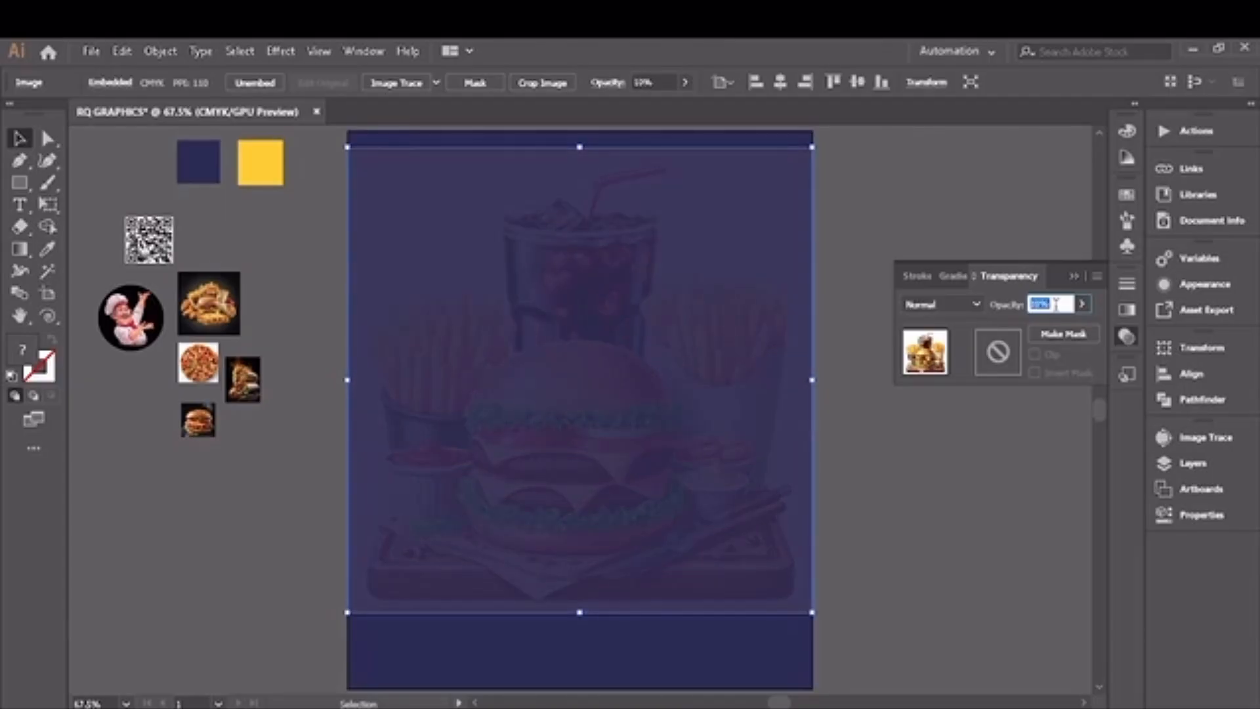
pyautogui.click(863, 197)
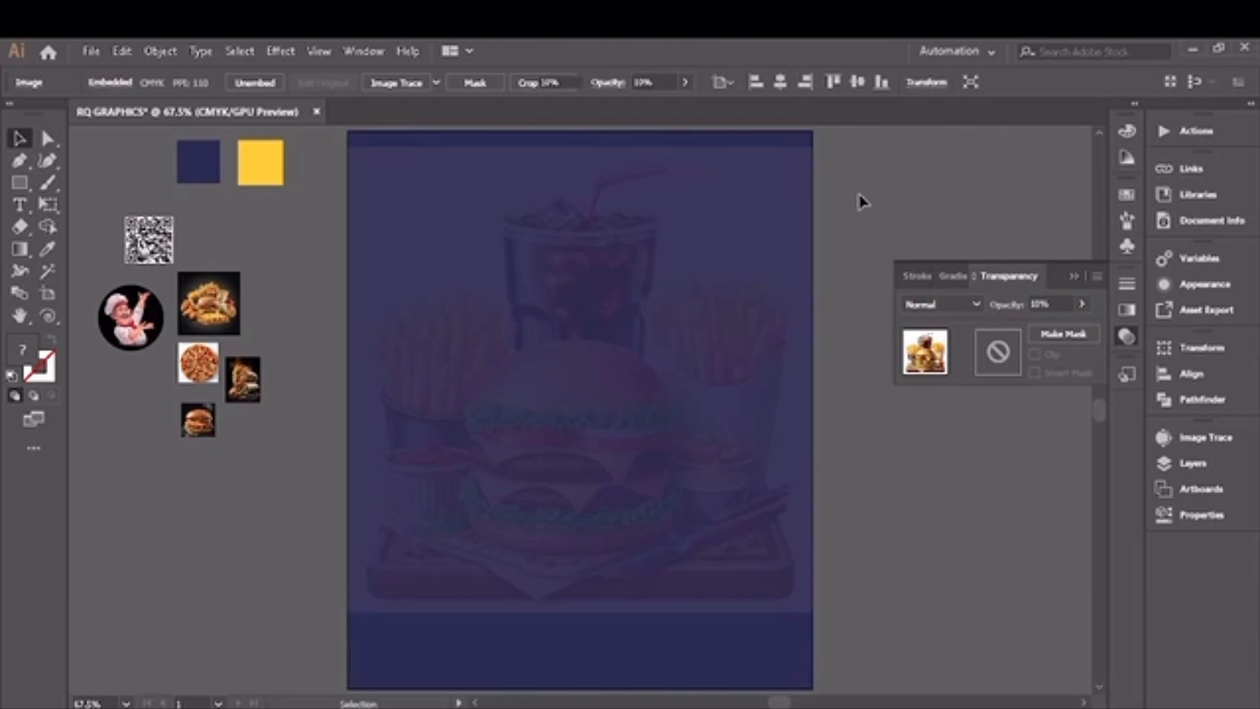
pyautogui.click(1073, 275)
# Step: Fine-tune the fast-food background image's opacity to 7% and deselect it
pyautogui.click(720, 396)
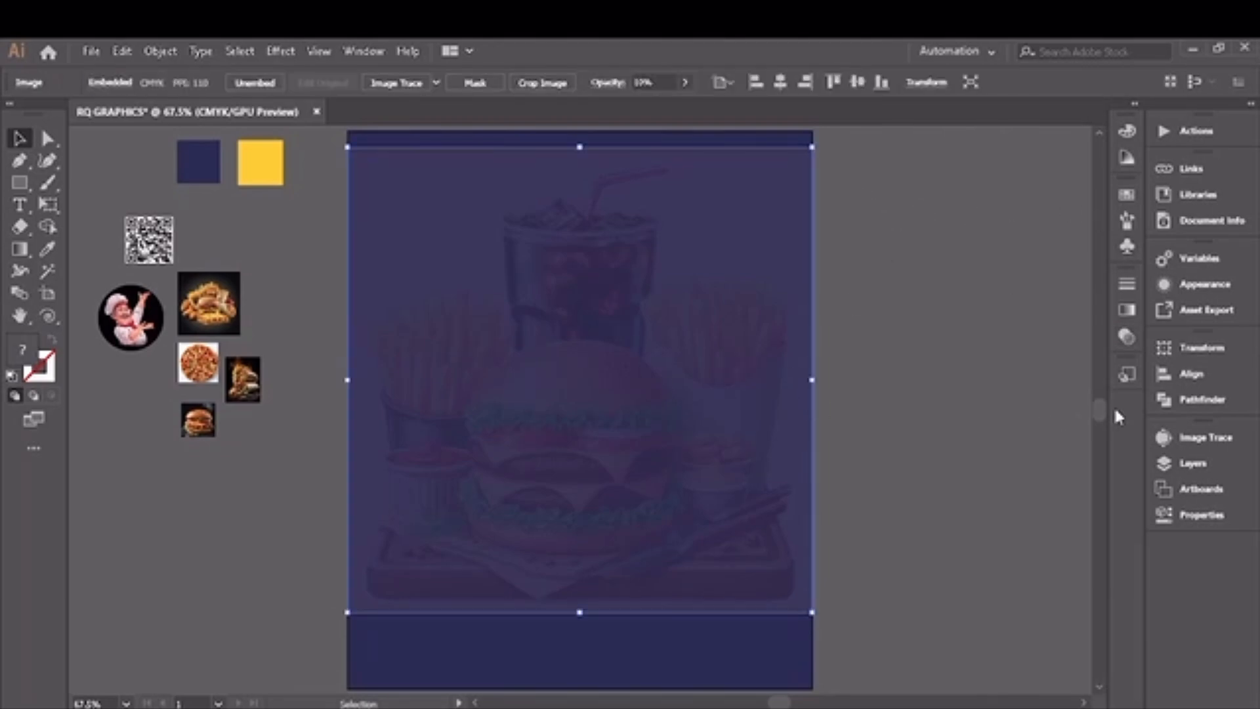
pyautogui.click(1126, 337)
pyautogui.click(1050, 303)
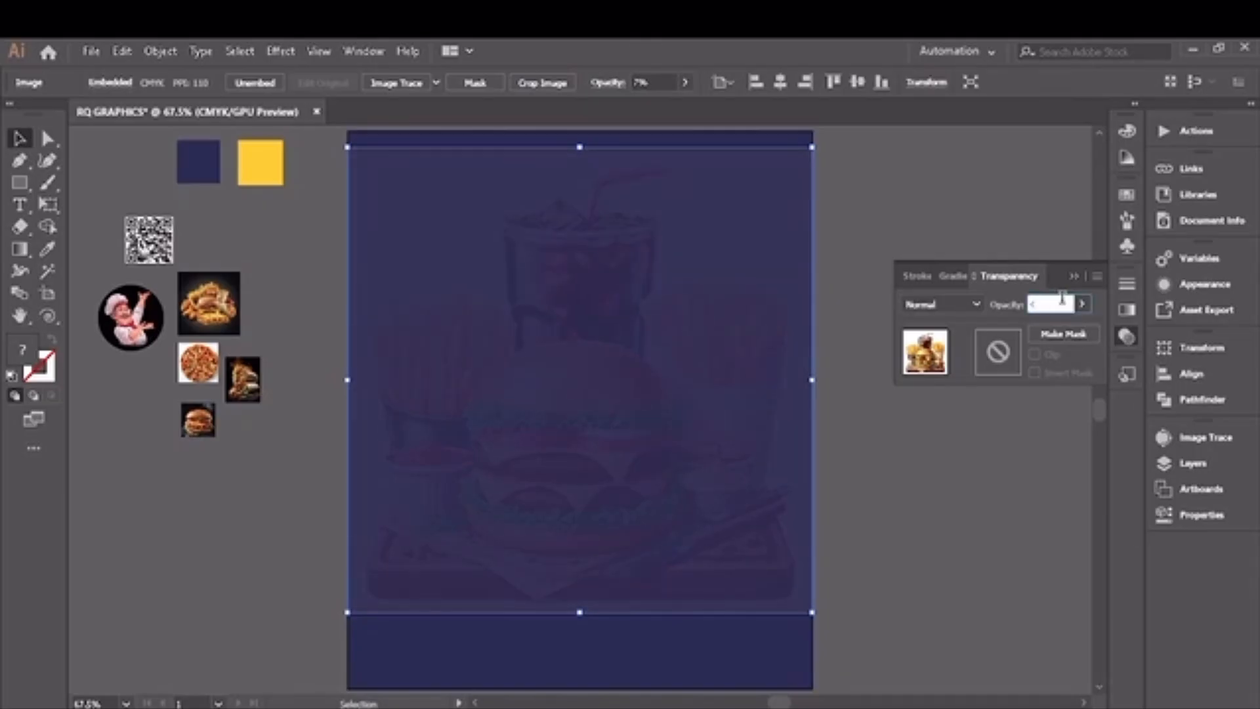
pyautogui.write('10')
pyautogui.click(1074, 276)
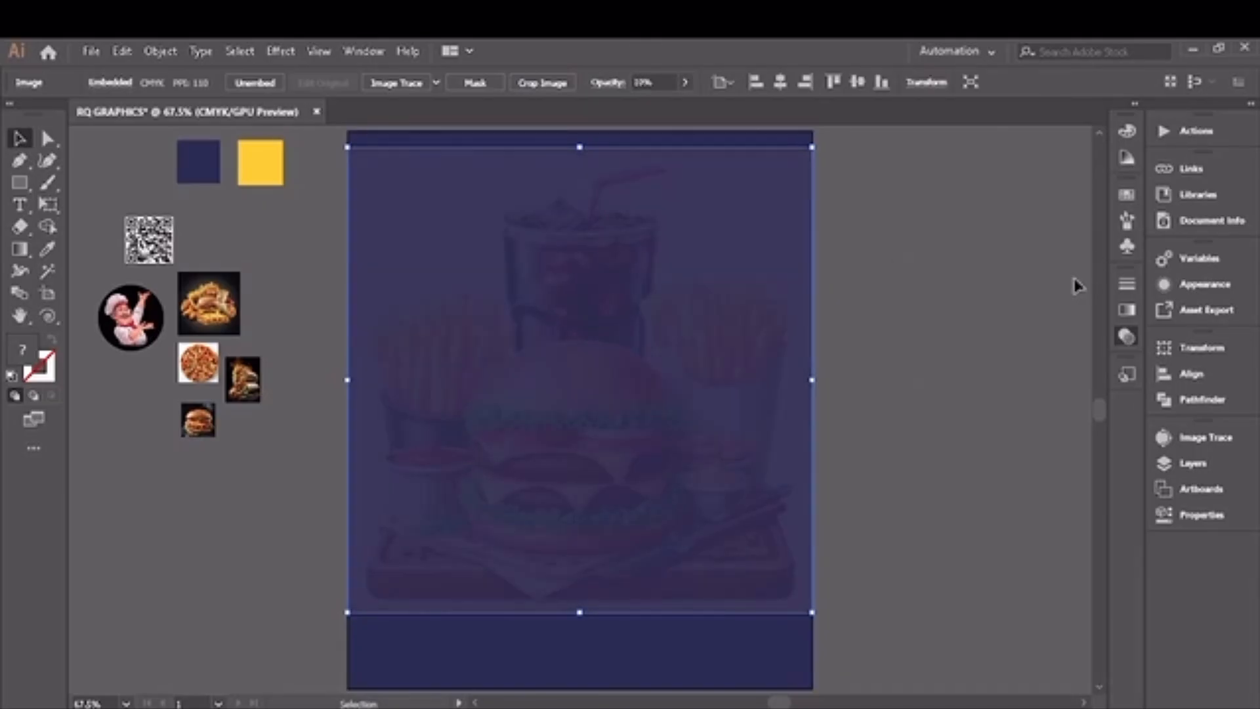
pyautogui.click(1126, 337)
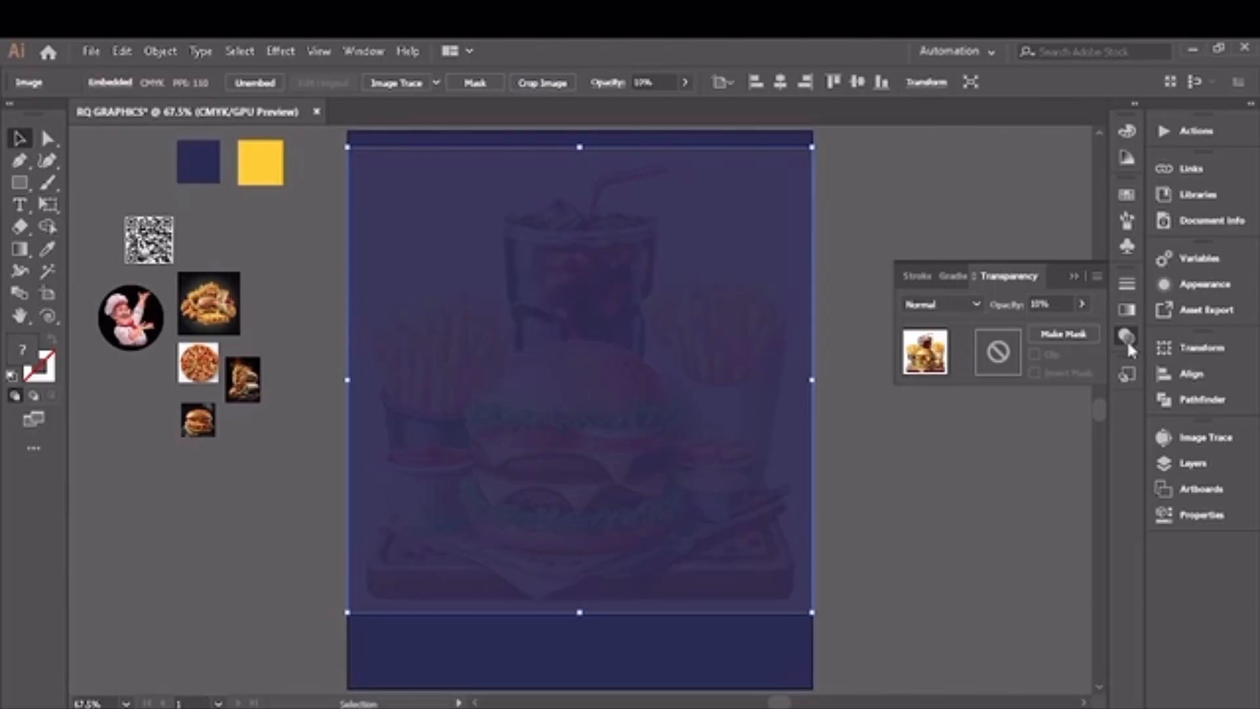
pyautogui.click(1043, 301)
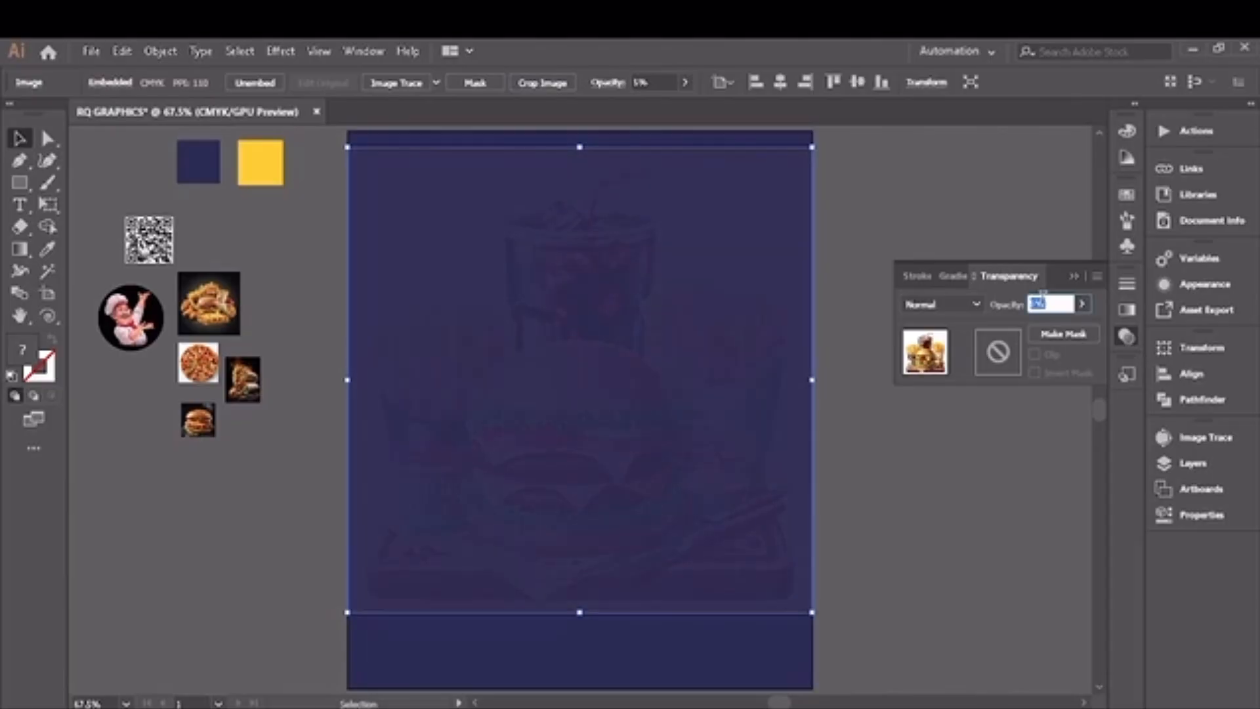
pyautogui.click(1074, 276)
pyautogui.click(948, 244)
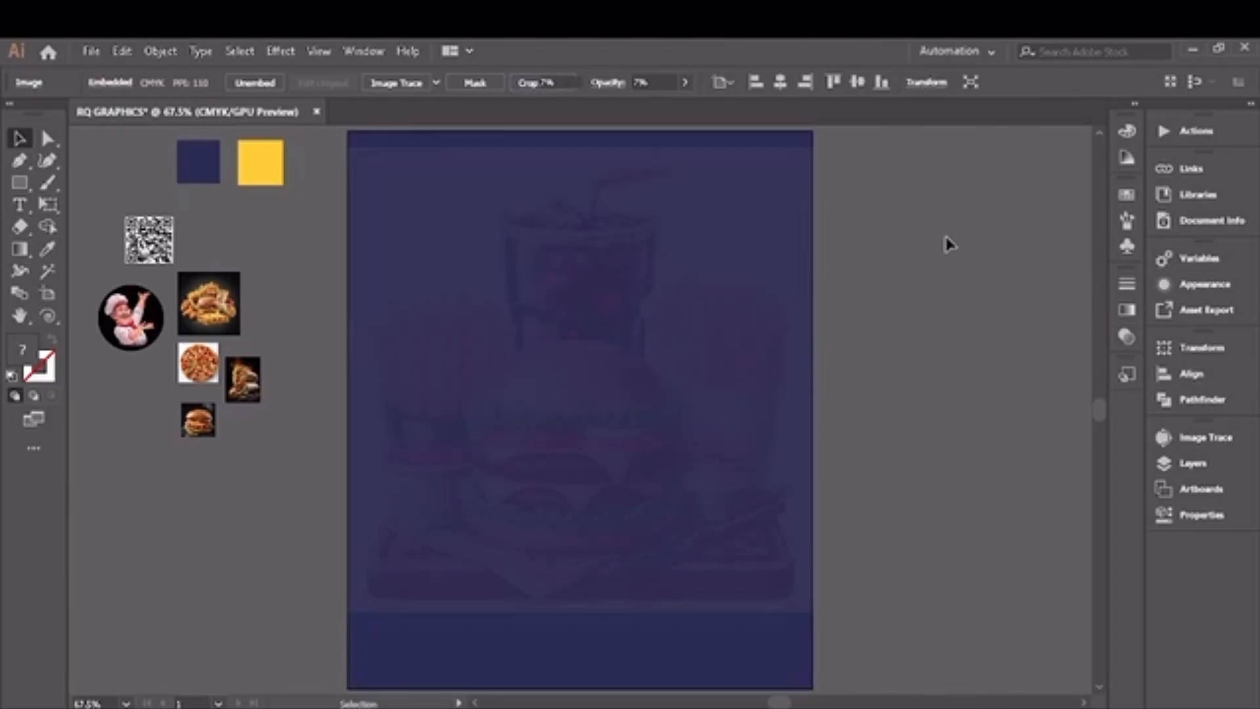
# Step: Lock the faded fast-food image in the layer list so it stays fixed behind the design
pyautogui.click(442, 450)
pyautogui.click(1186, 466)
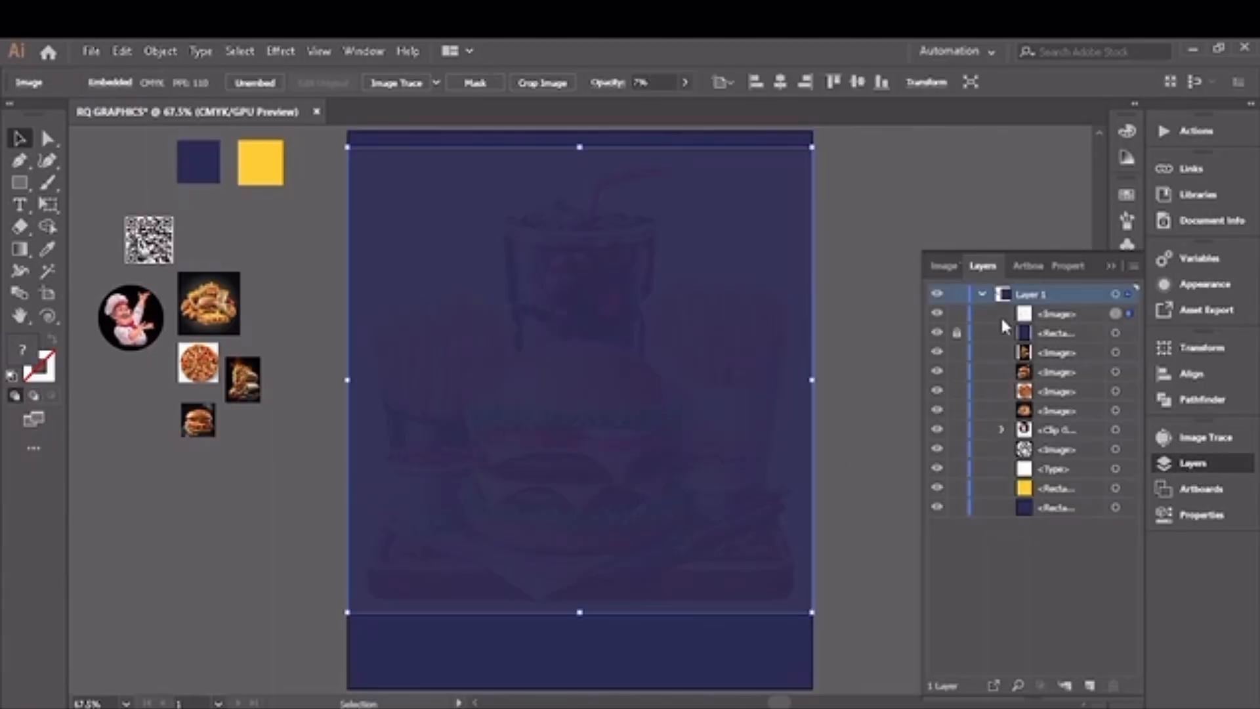
pyautogui.click(958, 326)
pyautogui.click(1111, 265)
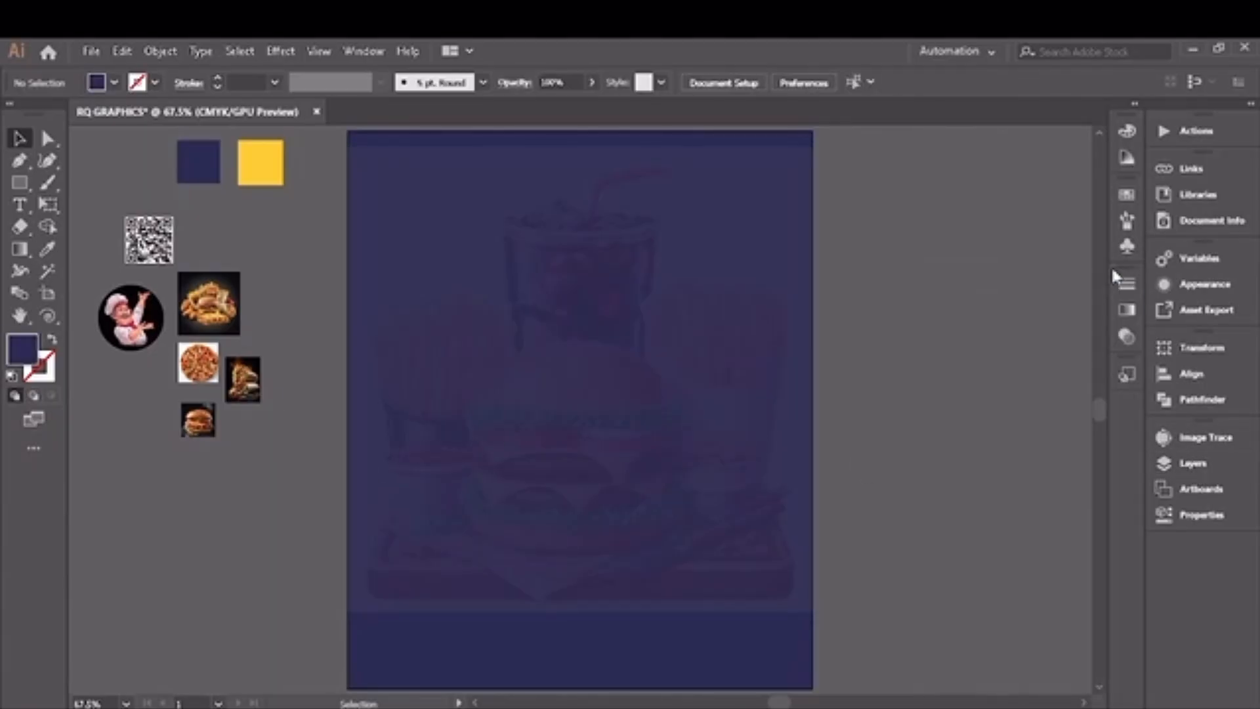
# Step: Move the chef logo beside the QR code and draw a narrow vertical rectangle hanging from the page's upper edge
pyautogui.moveTo(143, 327); pyautogui.dragTo(249, 236)
pyautogui.click(21, 186)
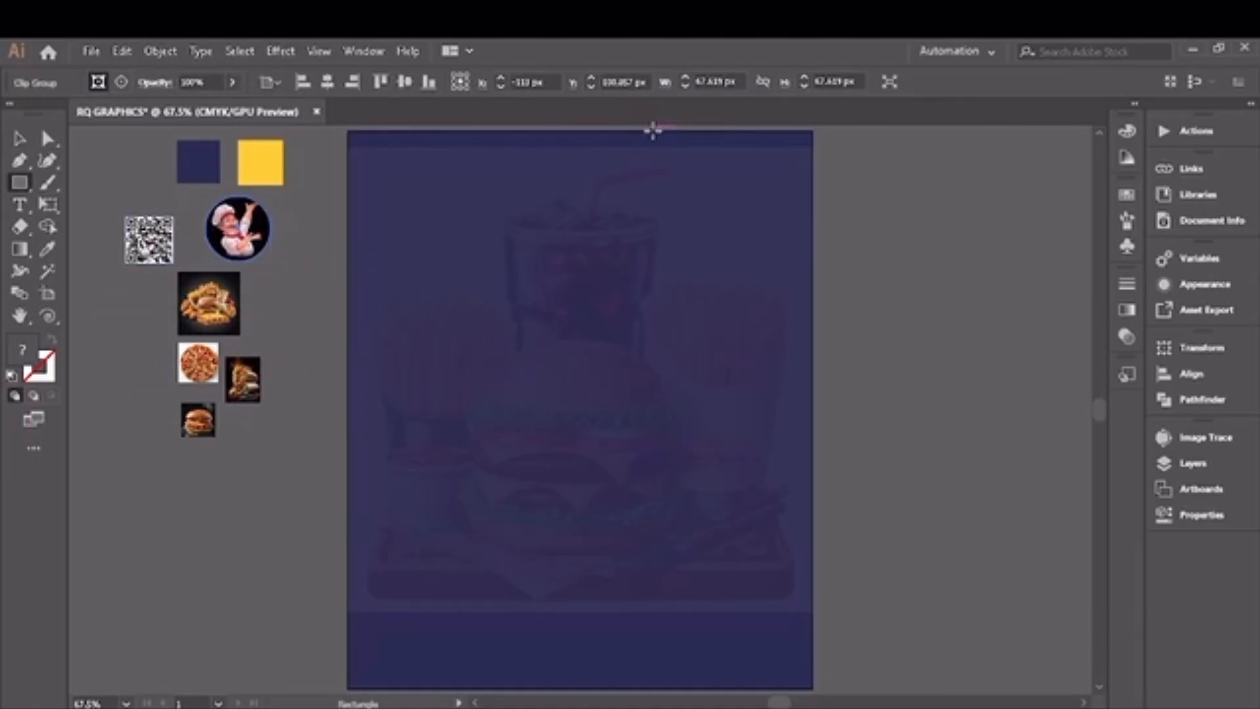
pyautogui.moveTo(653, 131); pyautogui.dragTo(715, 253)
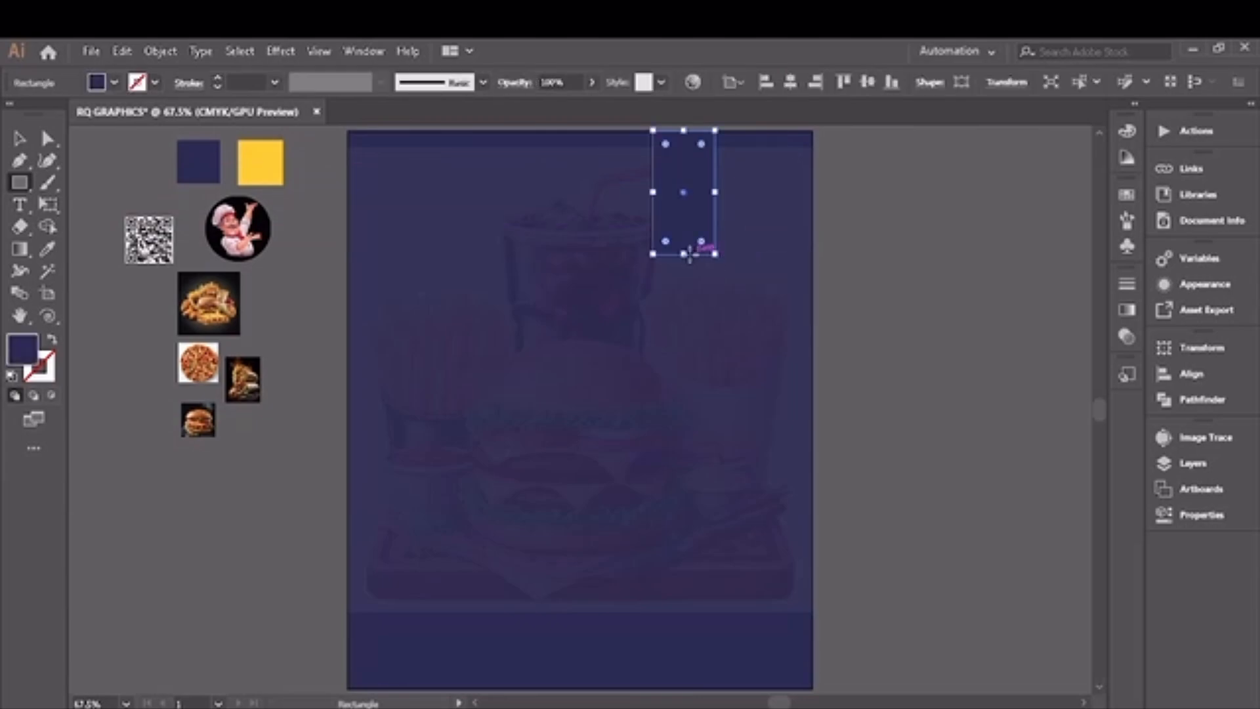
# Step: Fill the narrow rectangle with the yellow of the sample swatch using the Eyedropper
pyautogui.click(49, 252)
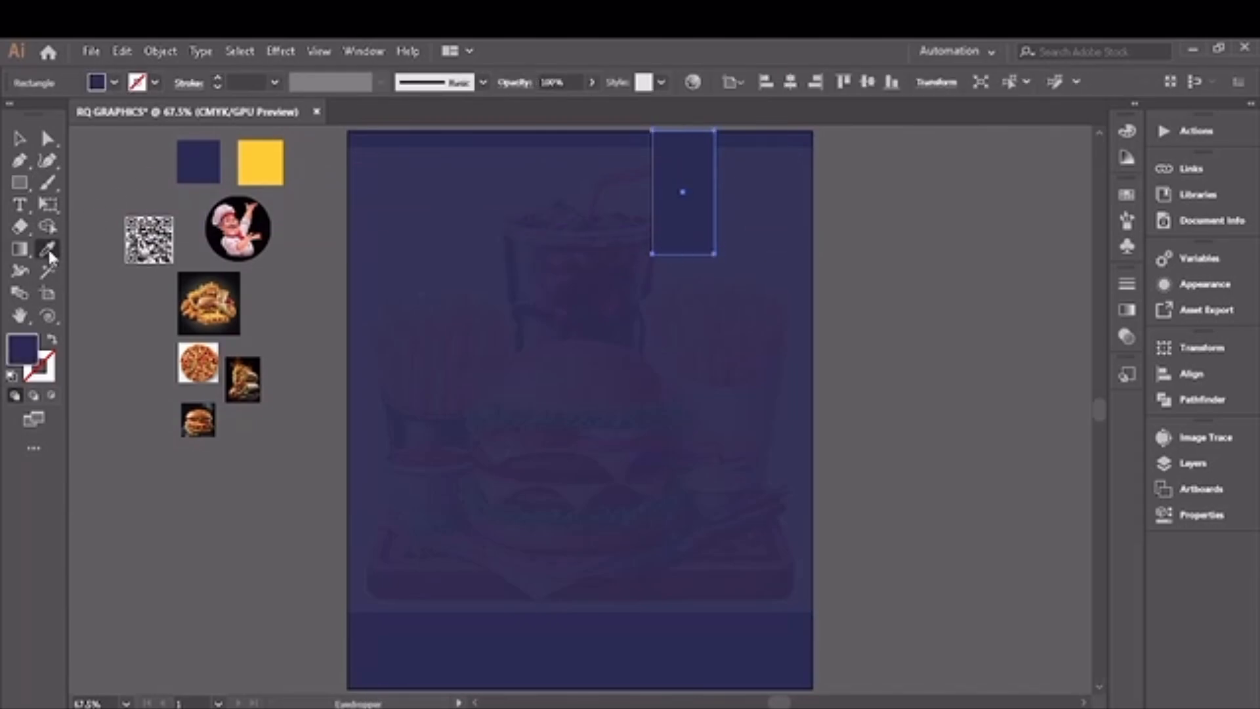
pyautogui.click(261, 162)
pyautogui.click(16, 138)
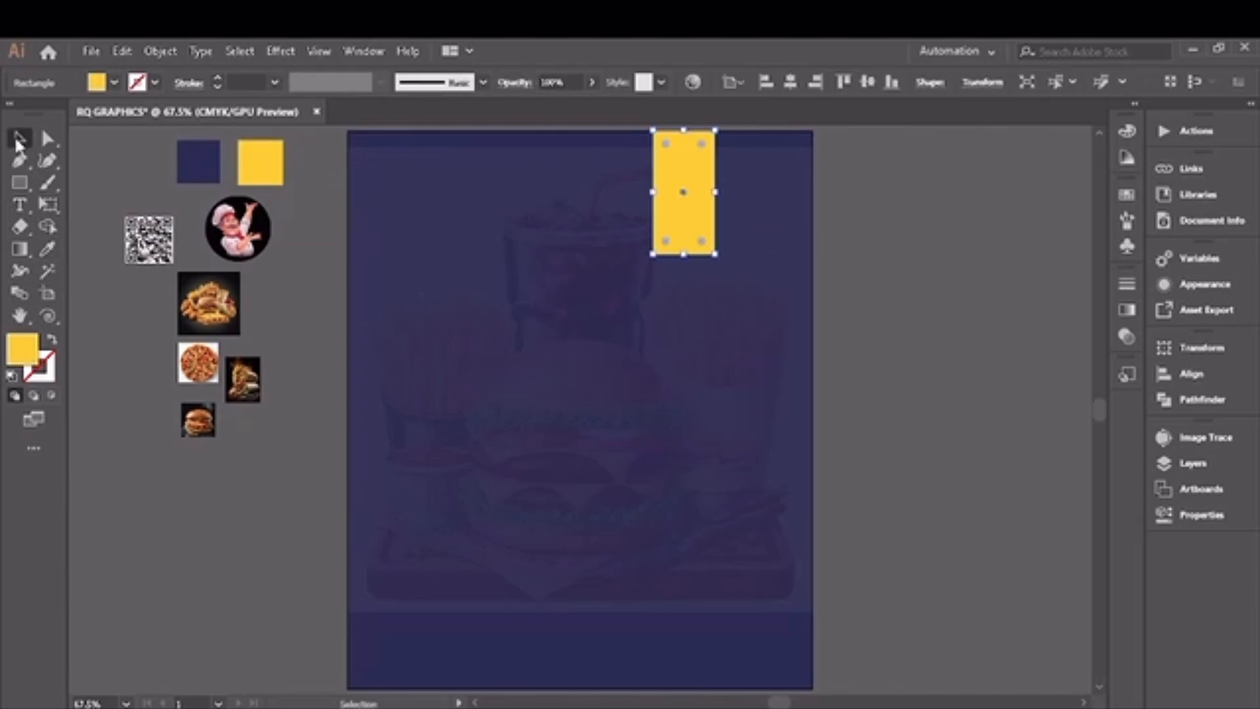
# Step: Draw a circle about 165 px wide centred over the yellow strip's lower end and fill it with white
pyautogui.moveTo(20, 182); pyautogui.dragTo(75, 202)
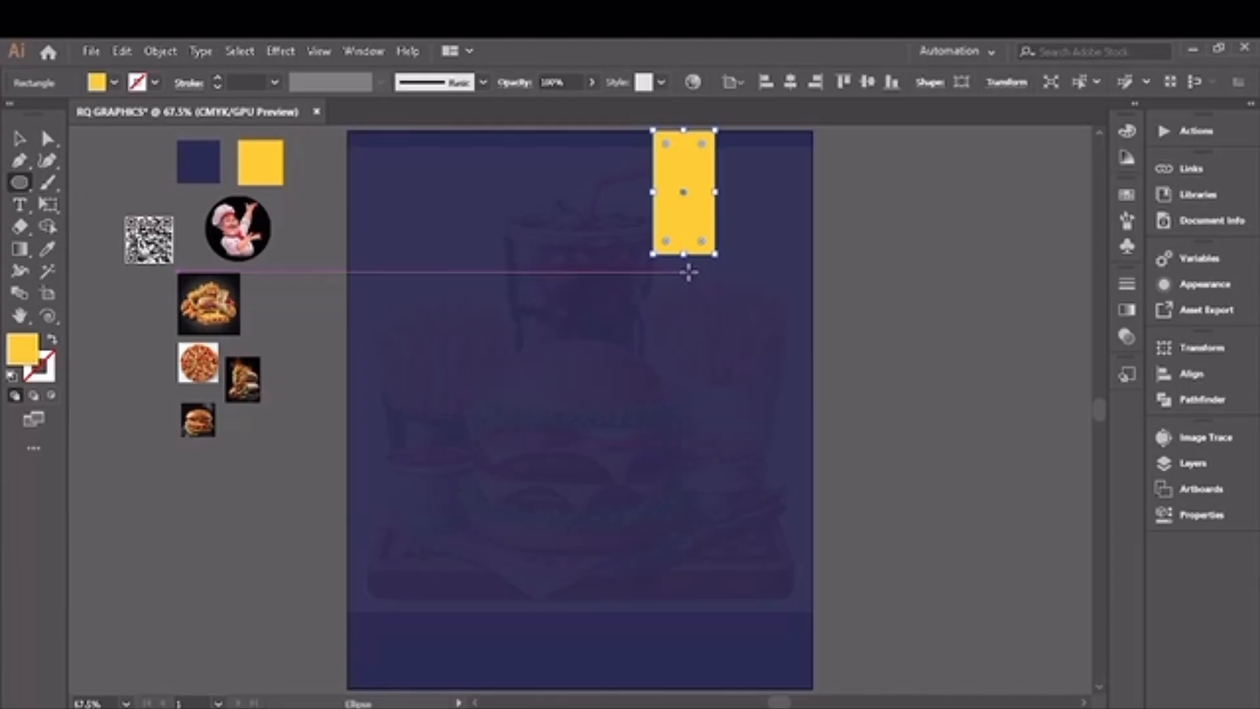
pyautogui.moveTo(686, 272); pyautogui.dragTo(756, 353)
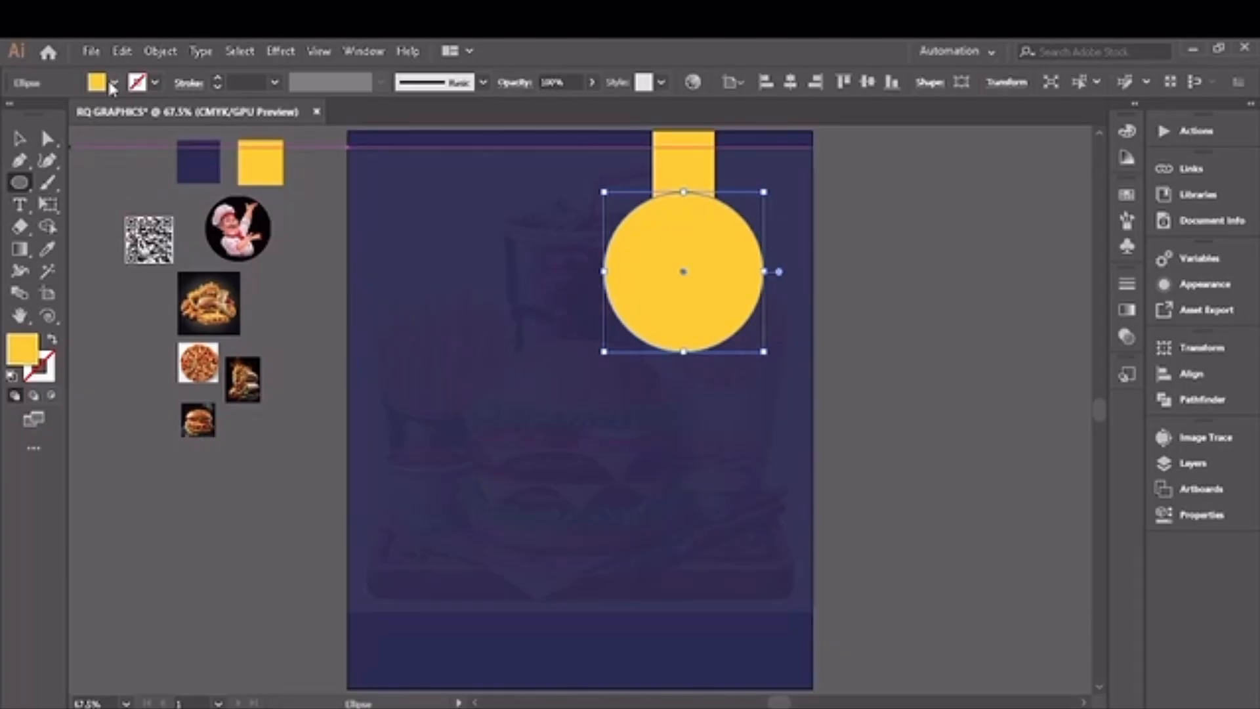
pyautogui.click(113, 83)
pyautogui.click(38, 114)
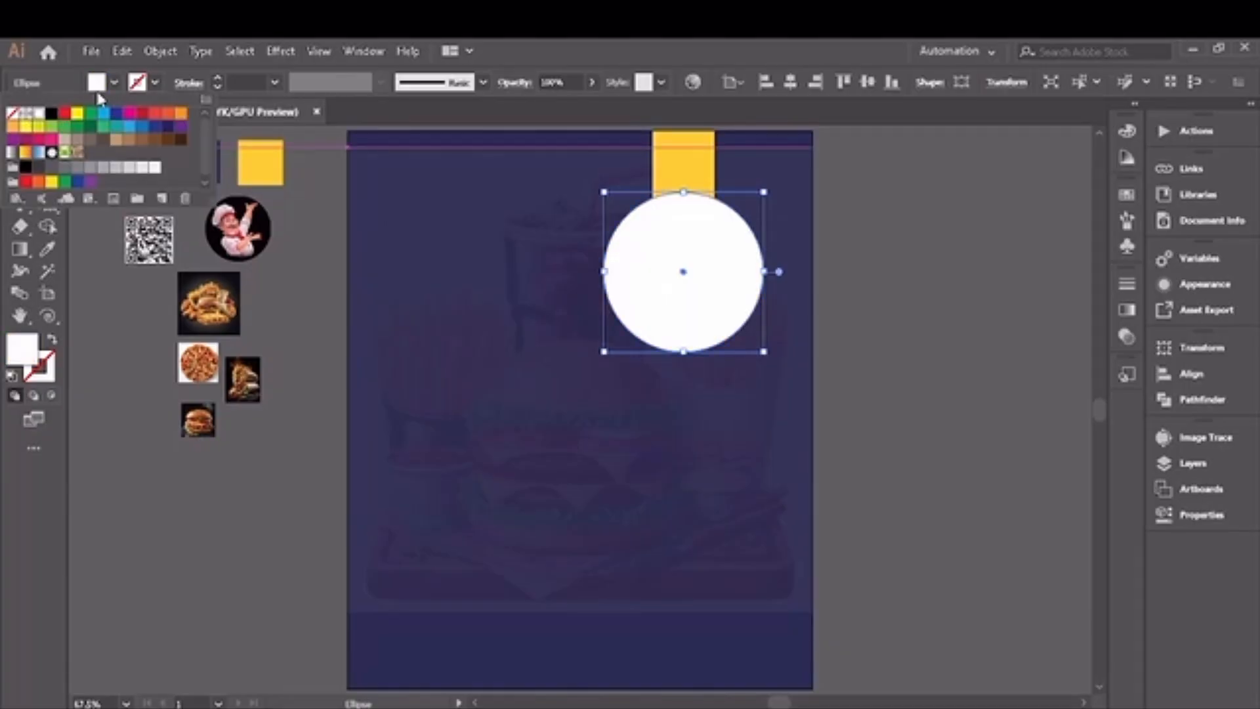
pyautogui.click(115, 84)
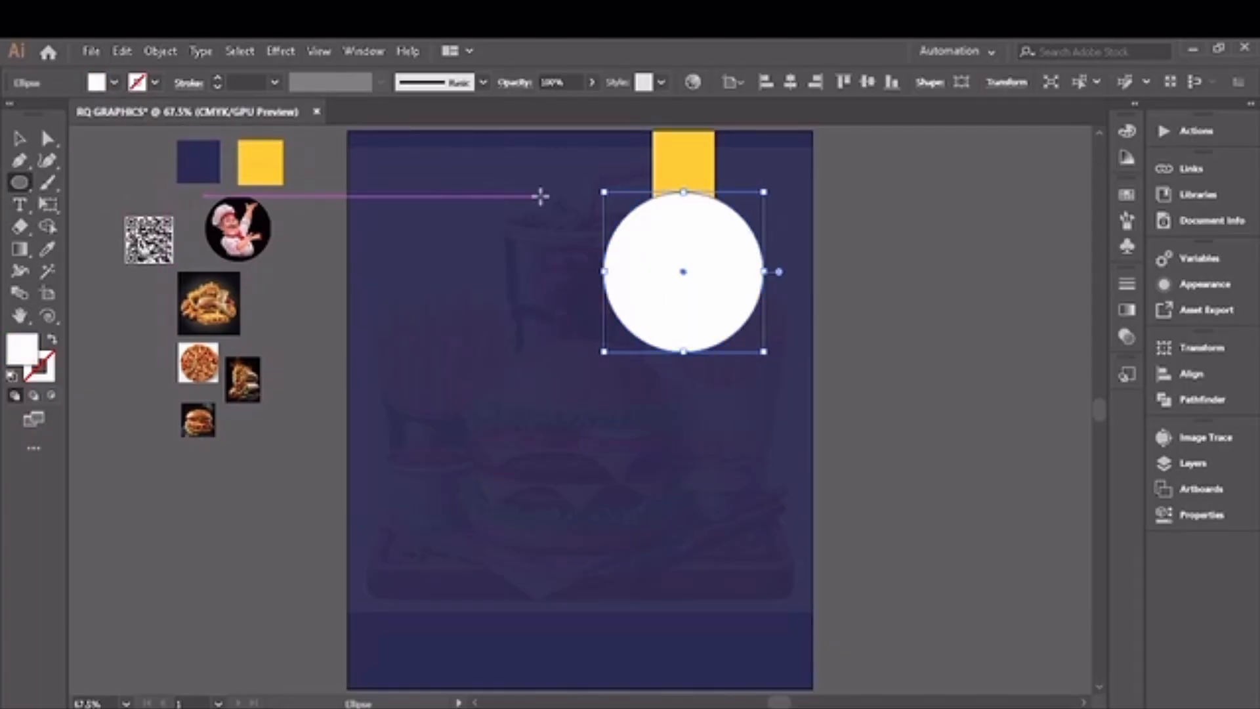
pyautogui.click(18, 140)
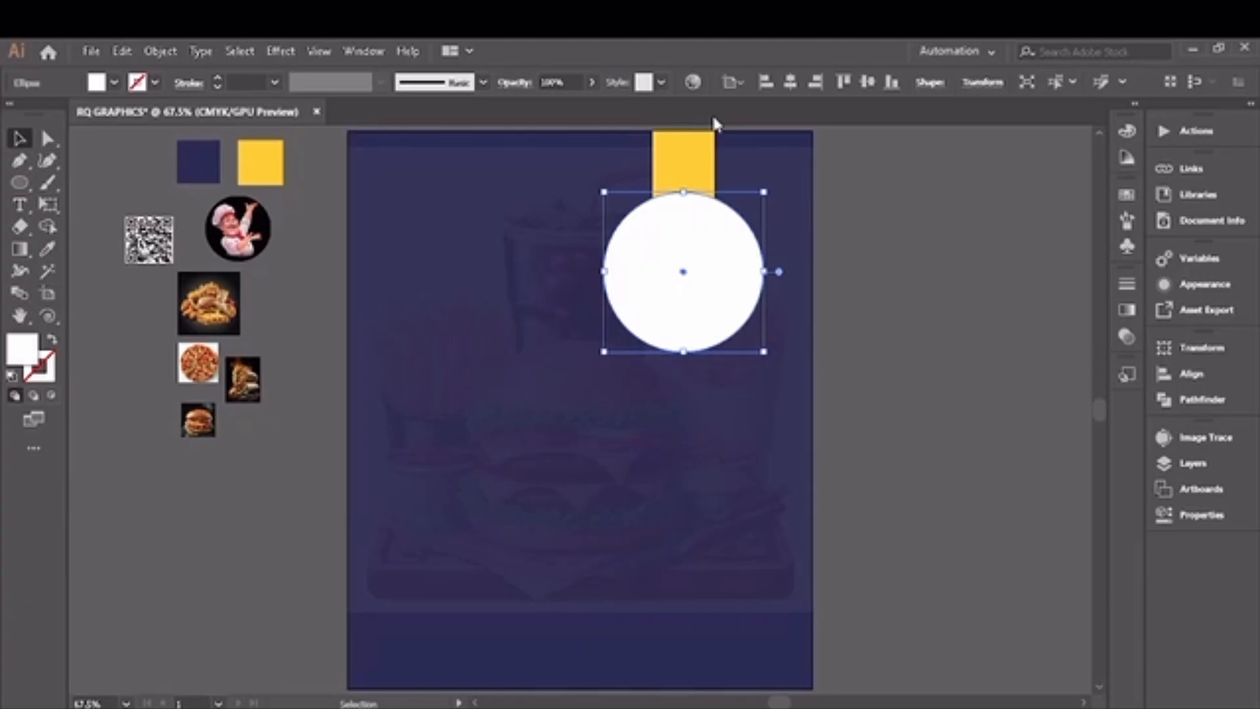
pyautogui.click(699, 155)
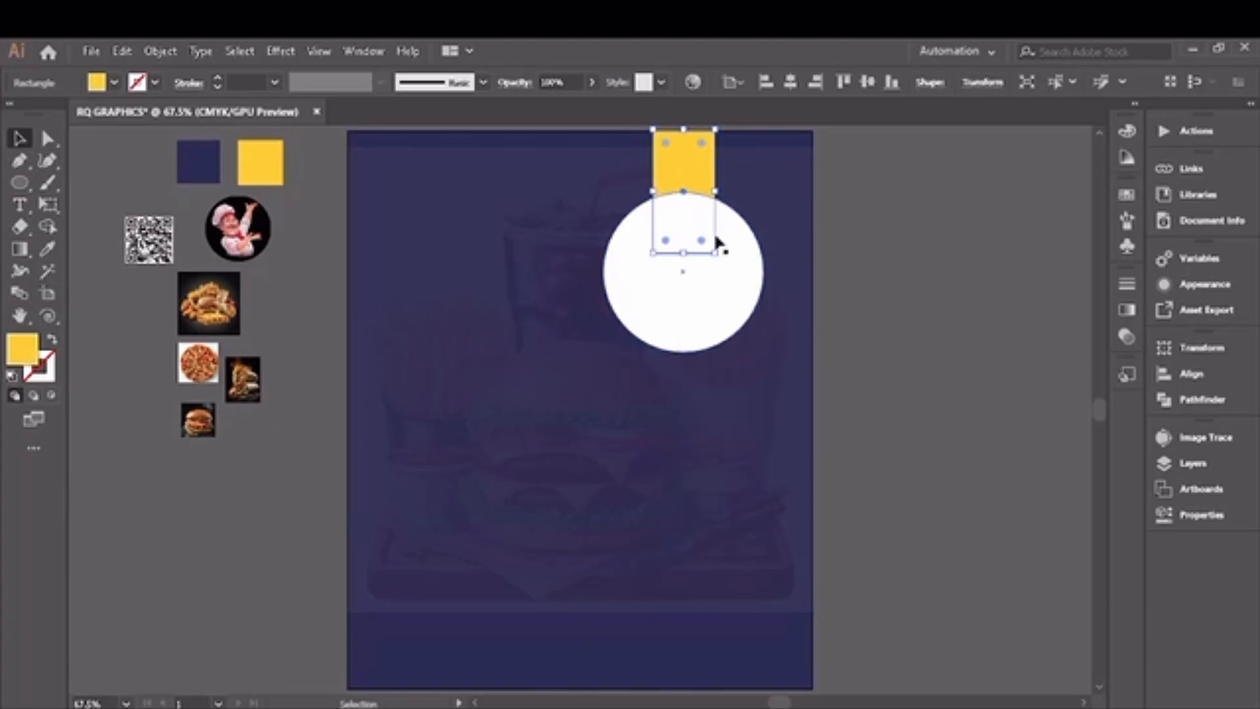
pyautogui.click(728, 267)
pyautogui.click(697, 164)
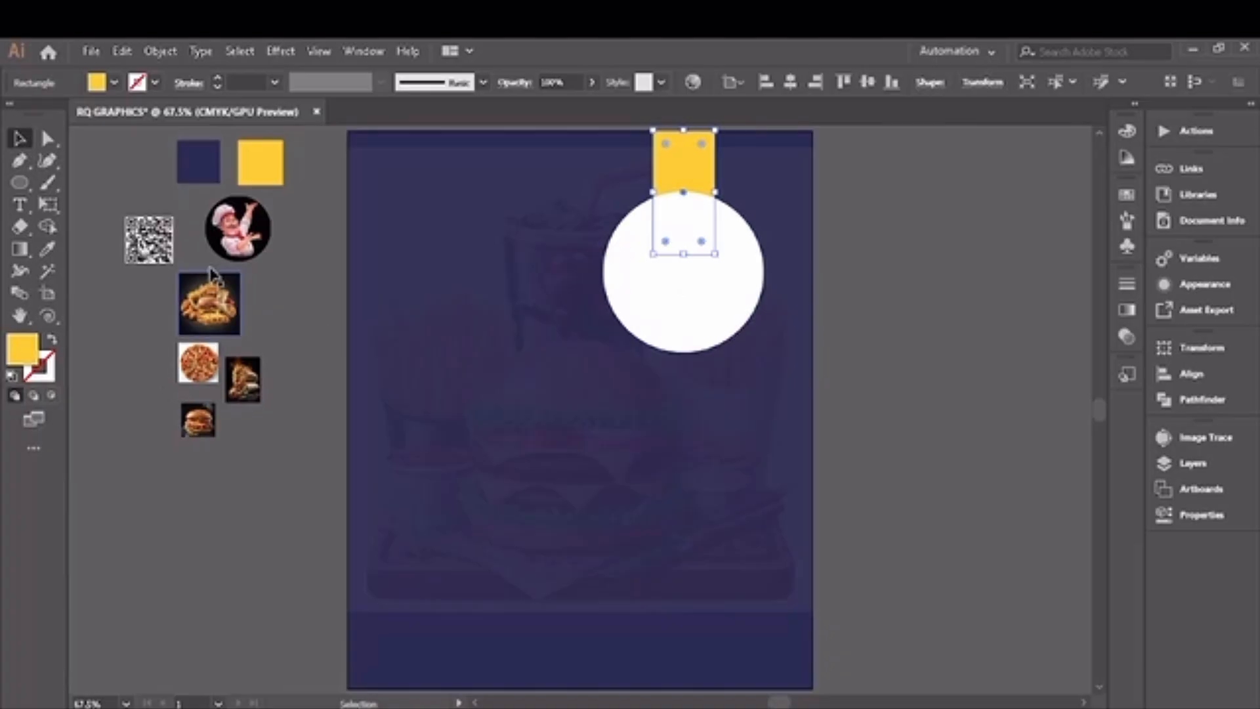
pyautogui.click(256, 298)
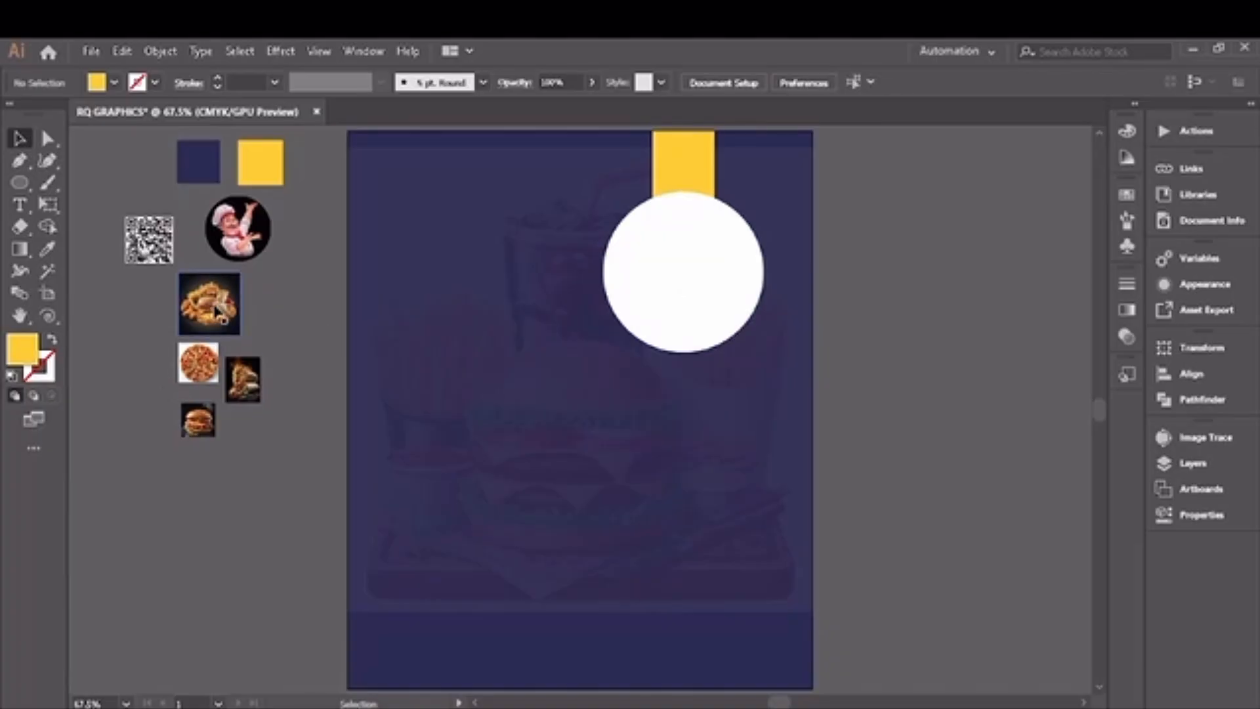
# Step: Fit the fried-food and burger platter image behind the white circle and clip it to the circle with a clipping mask
pyautogui.moveTo(215, 304); pyautogui.dragTo(765, 313)
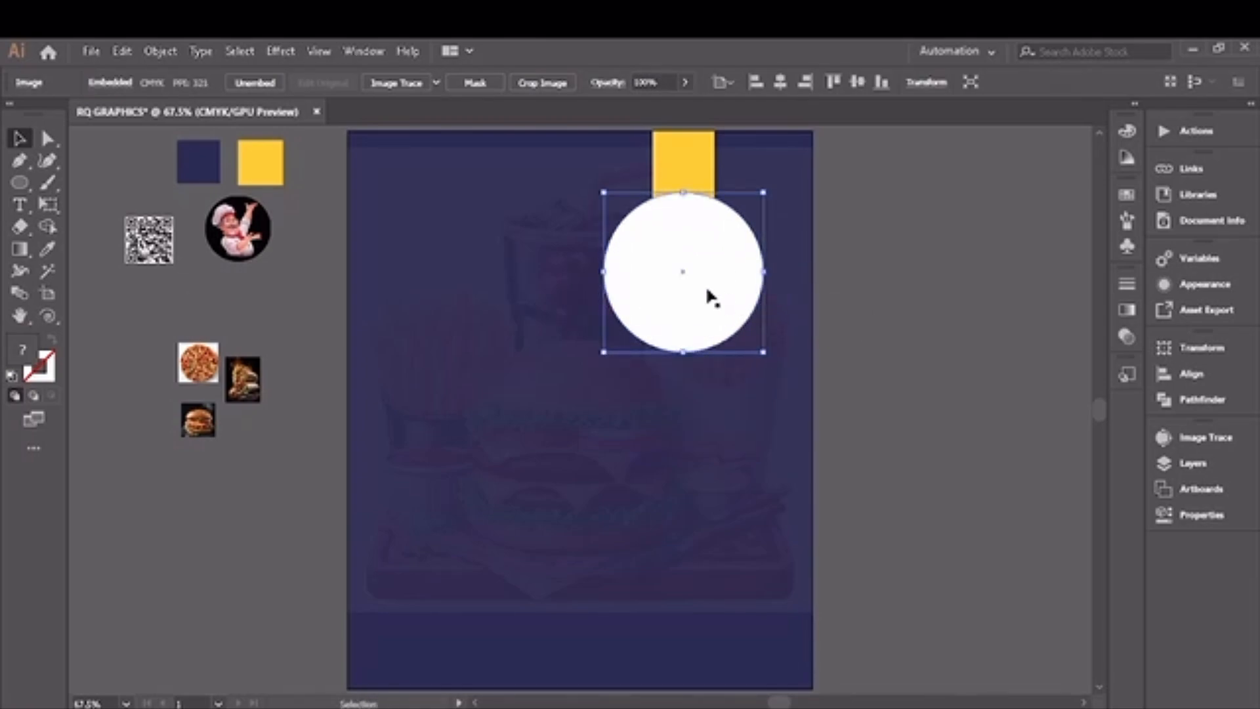
pyautogui.keyDown('shift'); pyautogui.click(710, 297); pyautogui.keyUp('shift')
pyautogui.rightClick(707, 289)
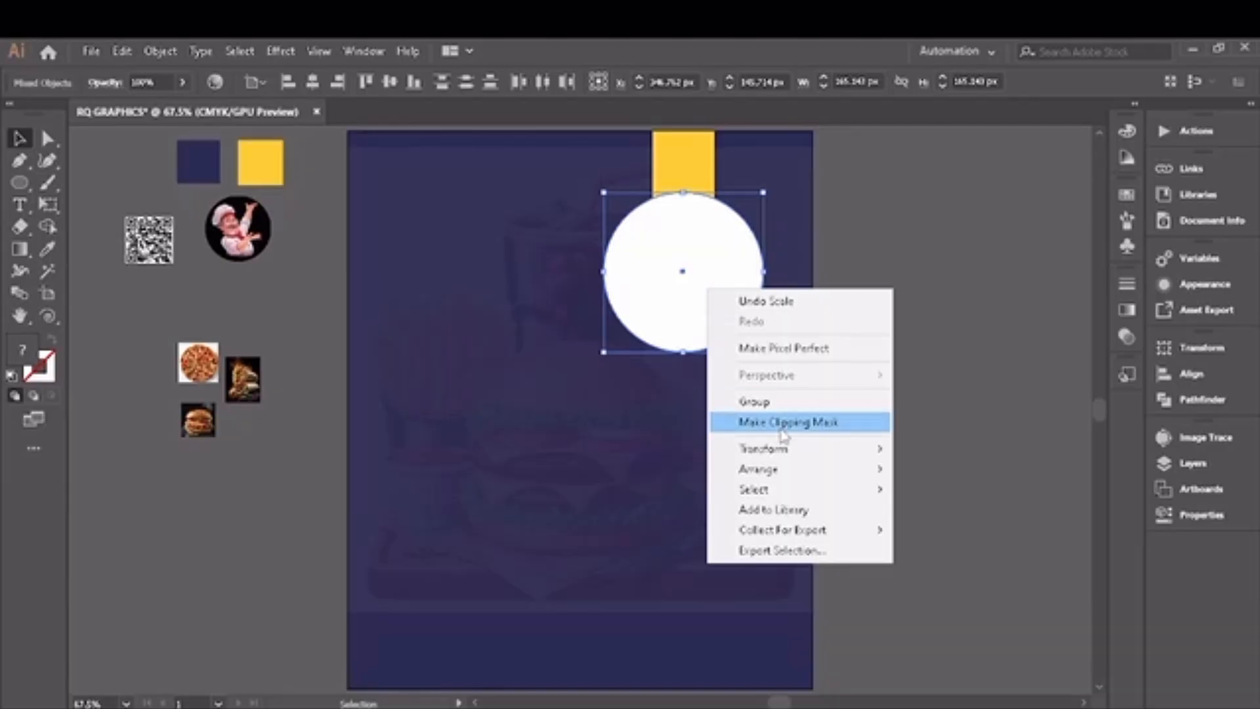
pyautogui.click(715, 420)
pyautogui.click(271, 439)
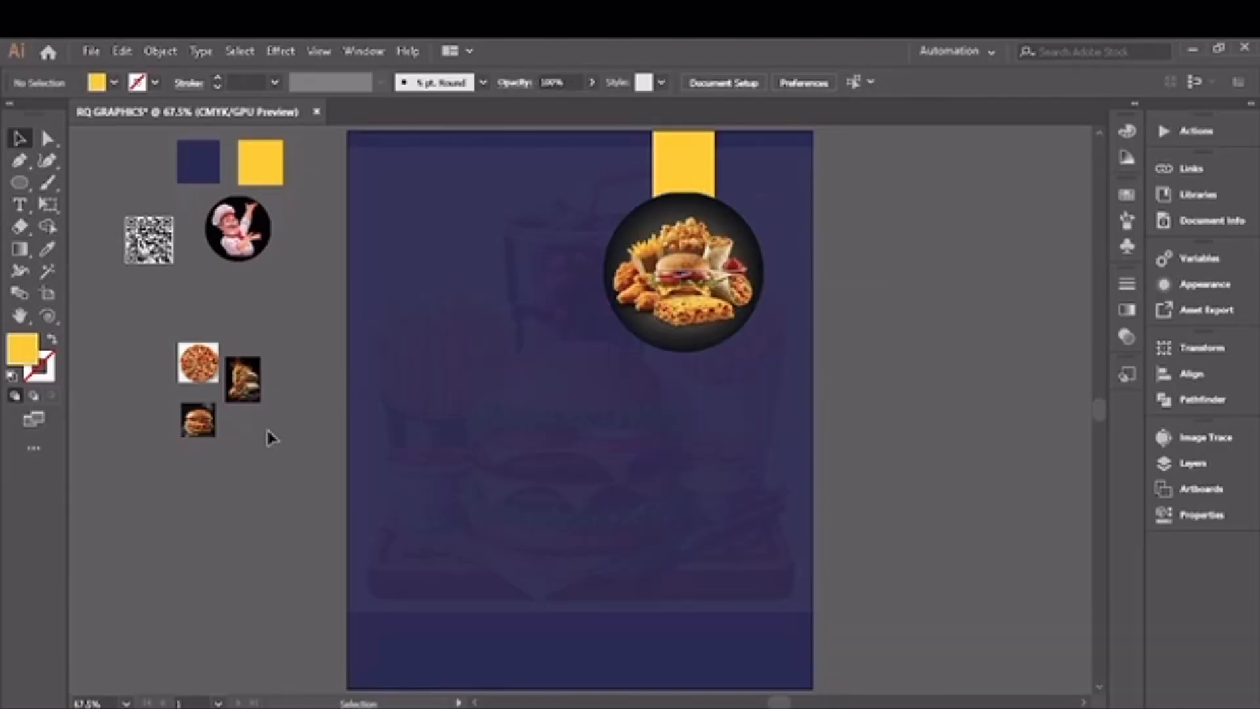
# Step: Shrink the chef logo to about 38 px wide and place it in the page's upper-left corner
pyautogui.click(248, 253)
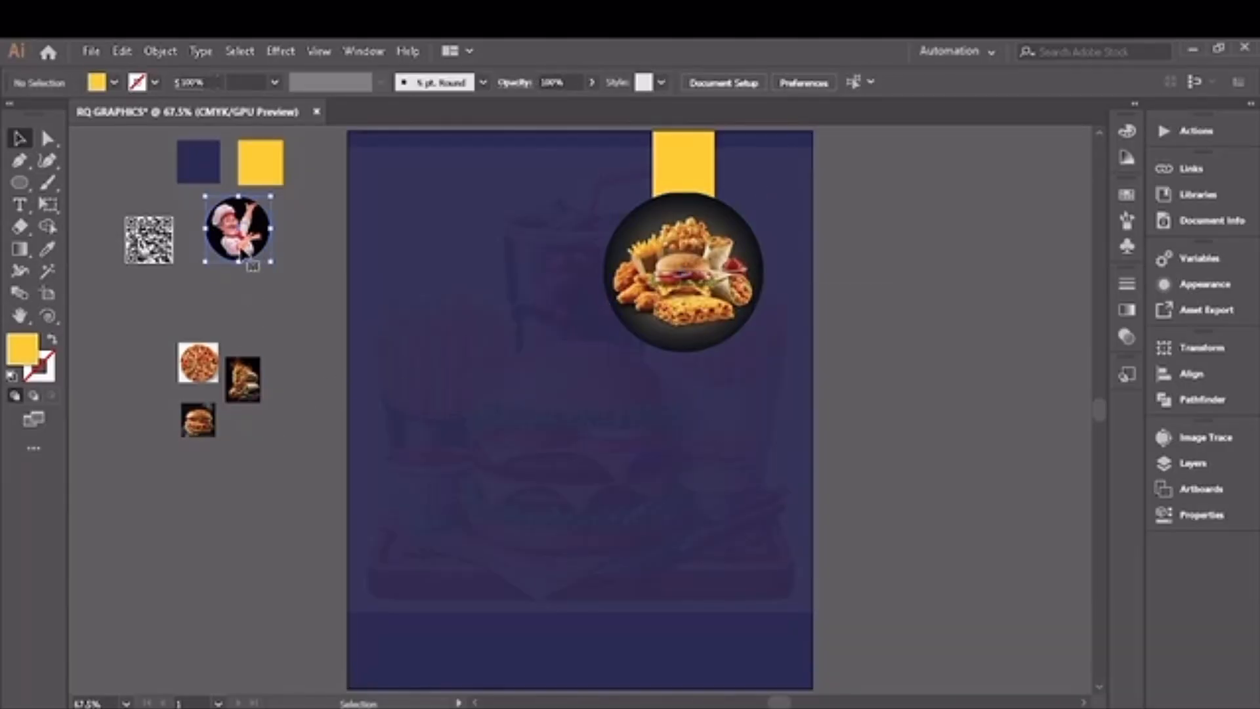
pyautogui.keyDown('shift'); pyautogui.click(260, 256); pyautogui.keyUp('shift')
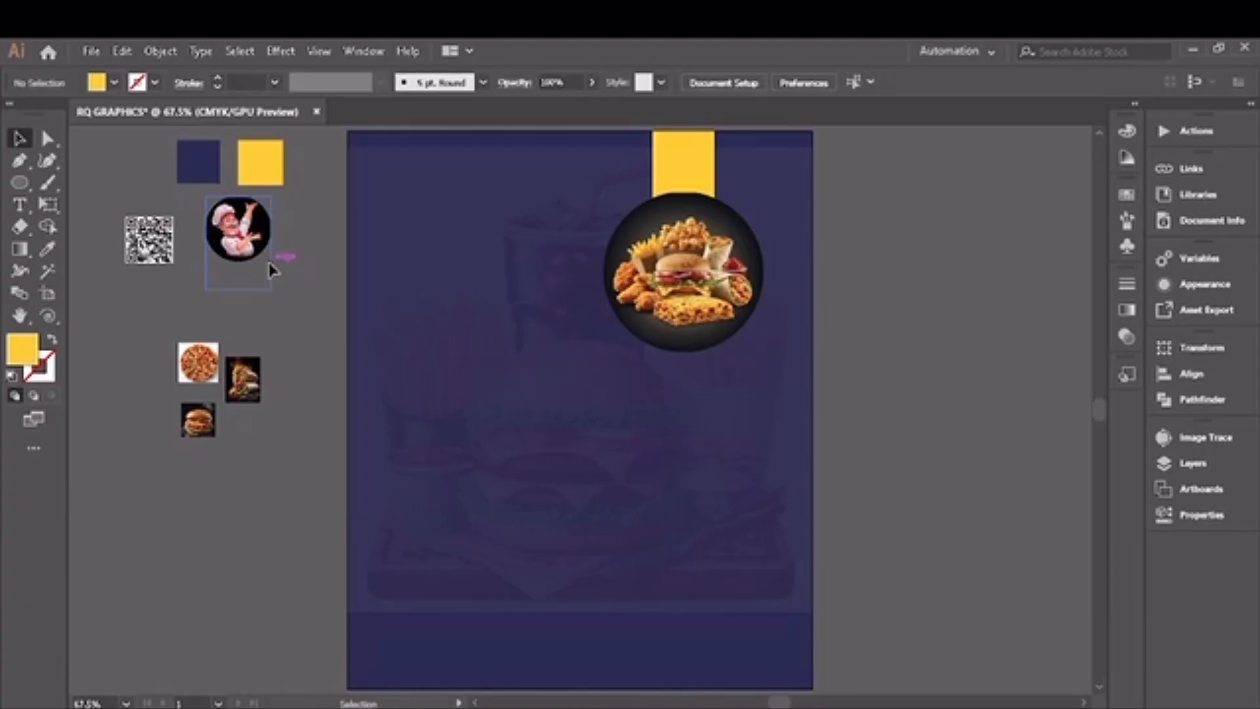
pyautogui.click(264, 257)
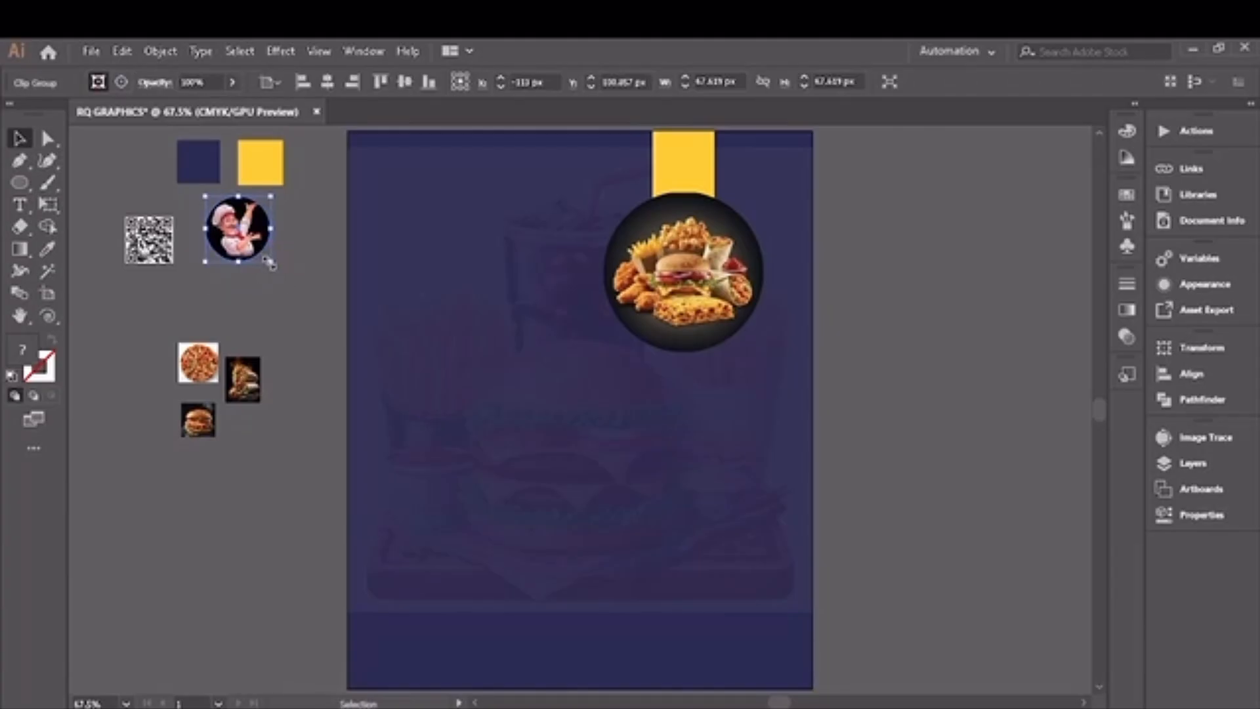
pyautogui.moveTo(269, 263); pyautogui.dragTo(256, 248)
pyautogui.moveTo(234, 233); pyautogui.dragTo(386, 185)
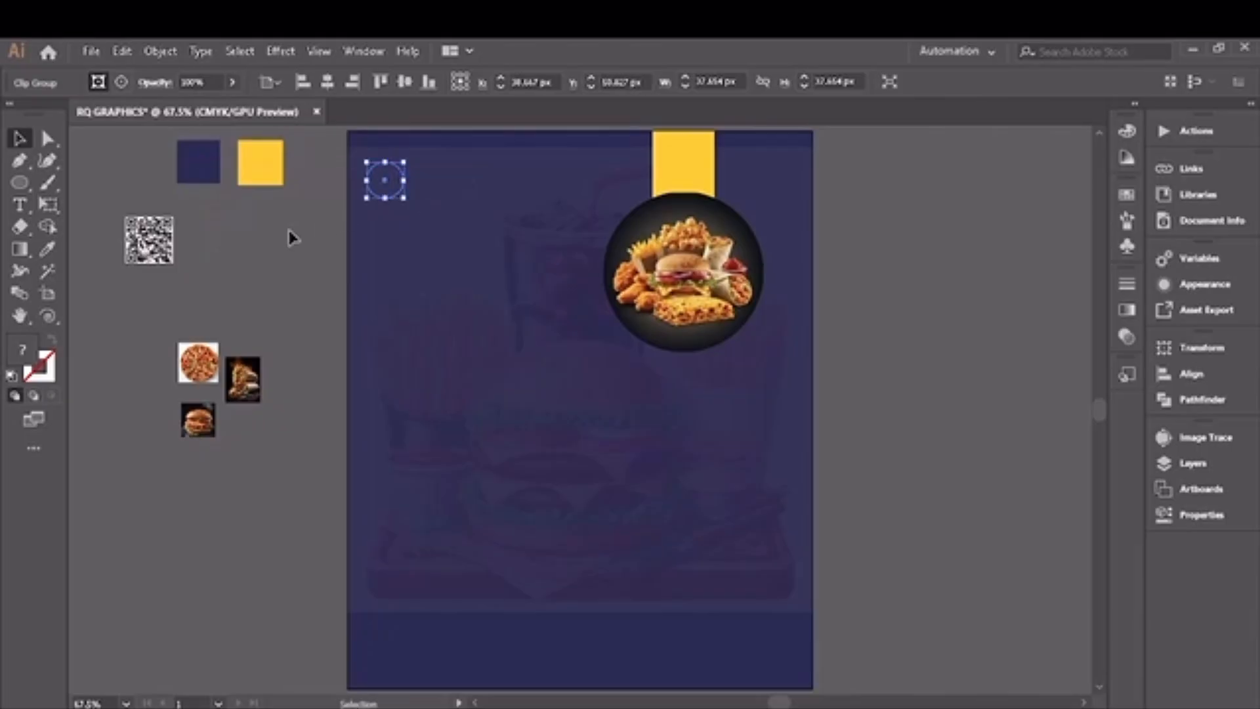
pyautogui.click(292, 238)
# Step: Bring the clipped chef logo in the page's upper-left corner to the front of the stacking order
pyautogui.rightClick(398, 184)
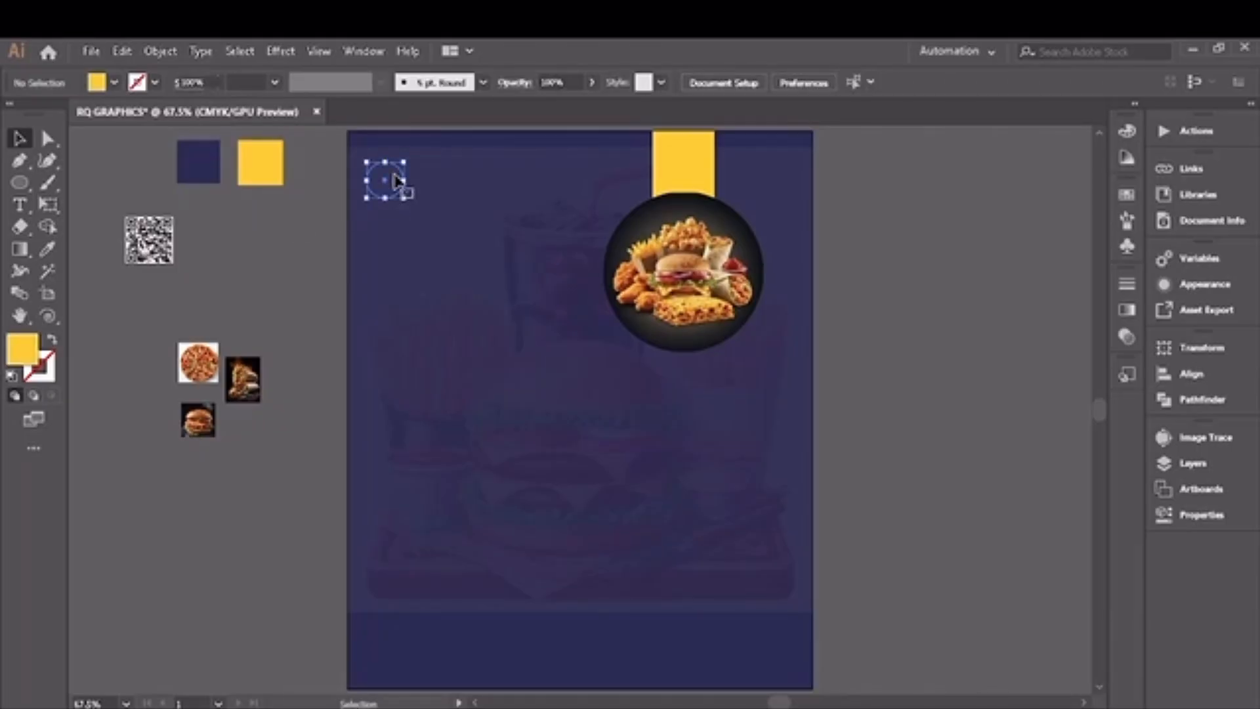
pyautogui.moveTo(572, 377)
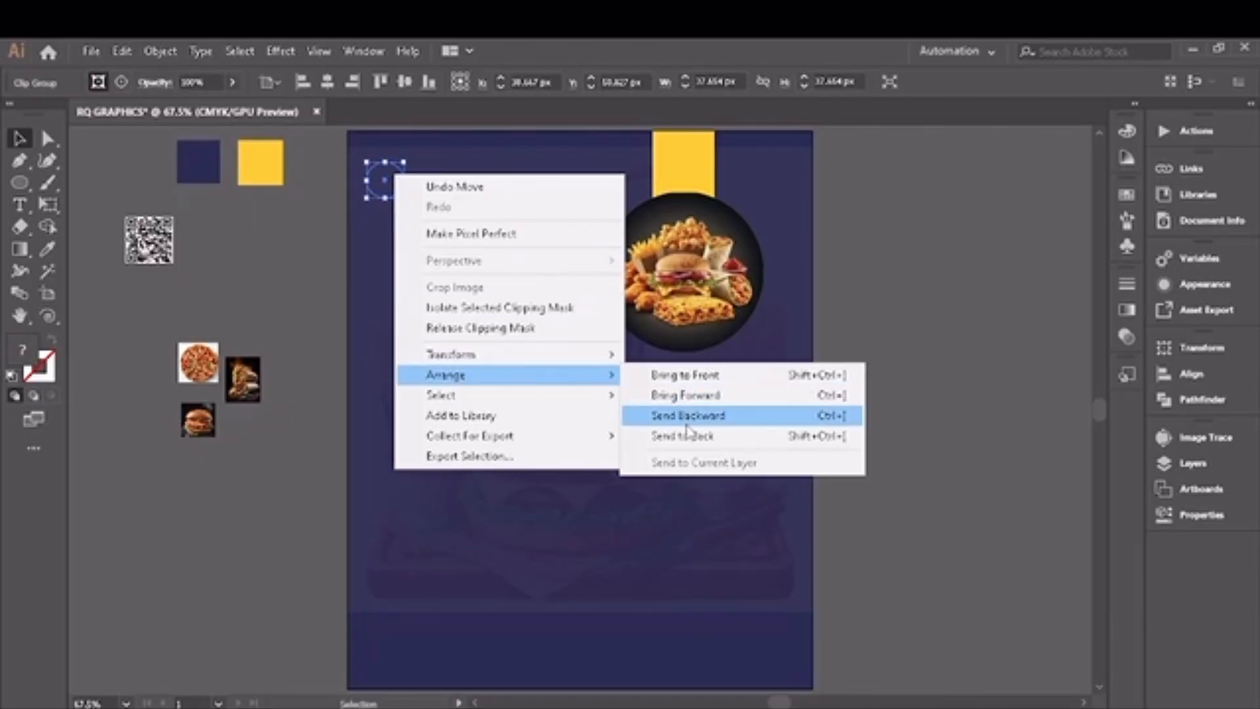
pyautogui.click(682, 375)
pyautogui.click(267, 261)
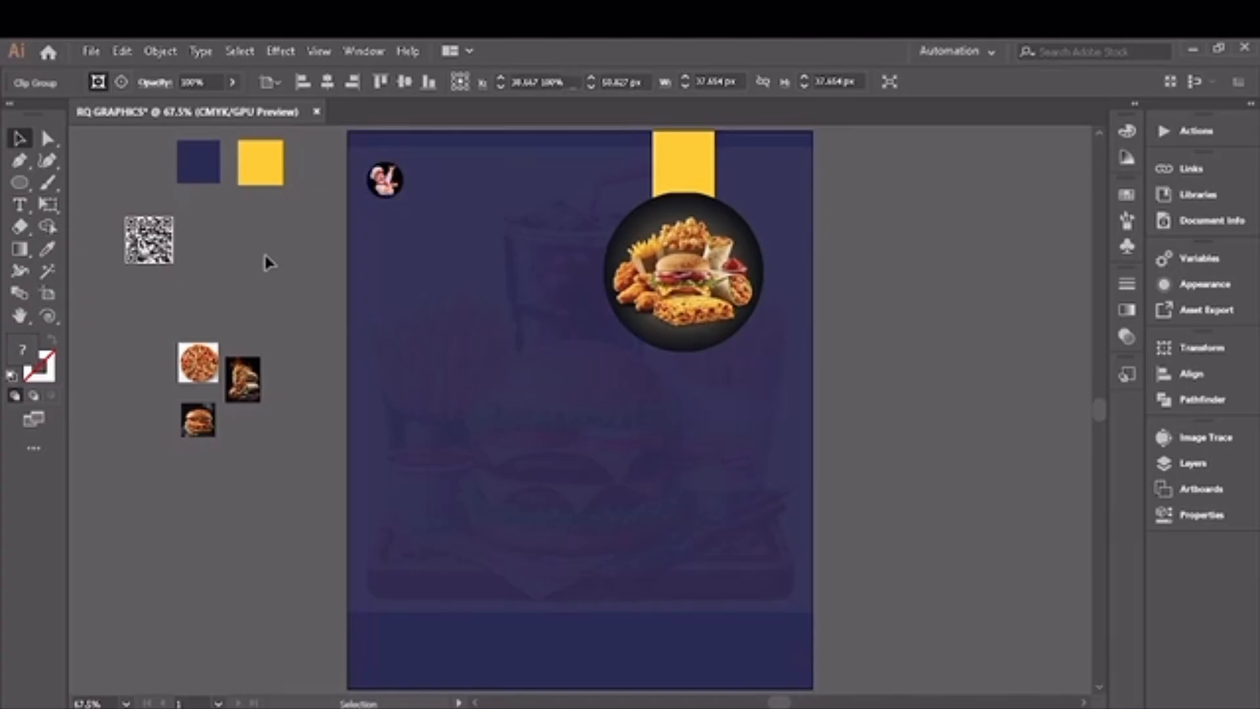
# Step: Add the text "Logo Here" on the empty canvas beside the page
pyautogui.click(19, 204)
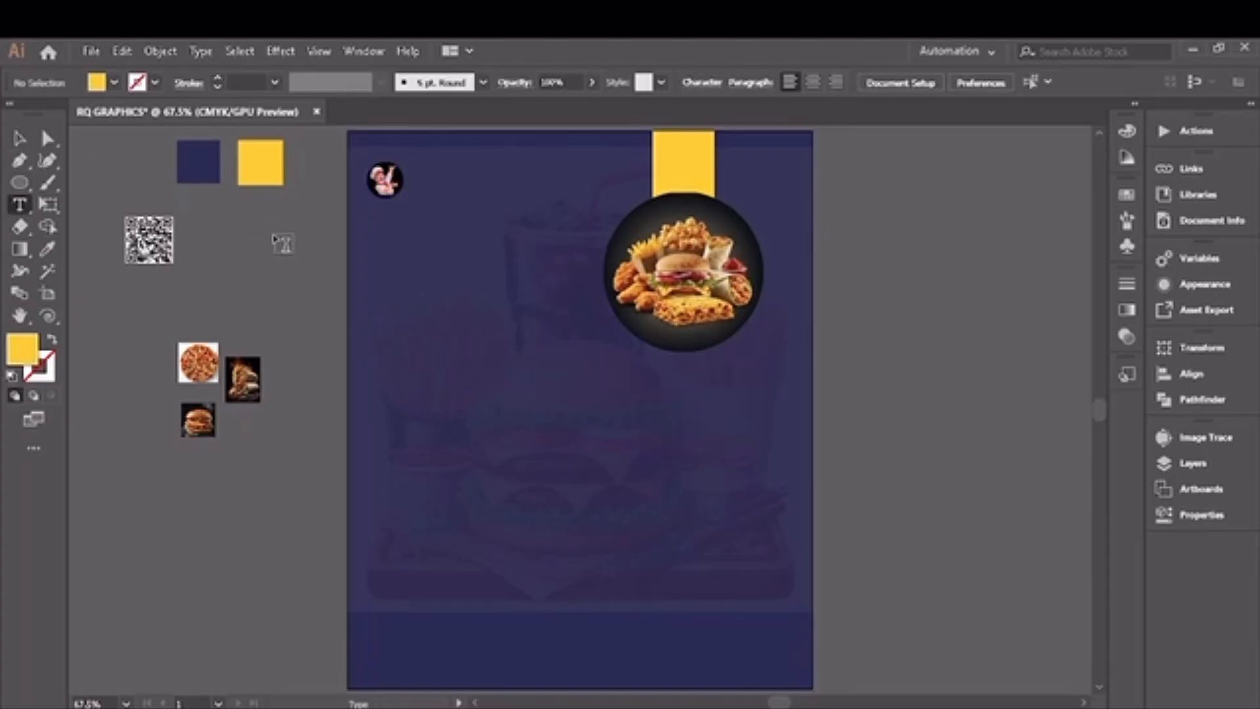
pyautogui.click(274, 233)
pyautogui.press('BackSpace')
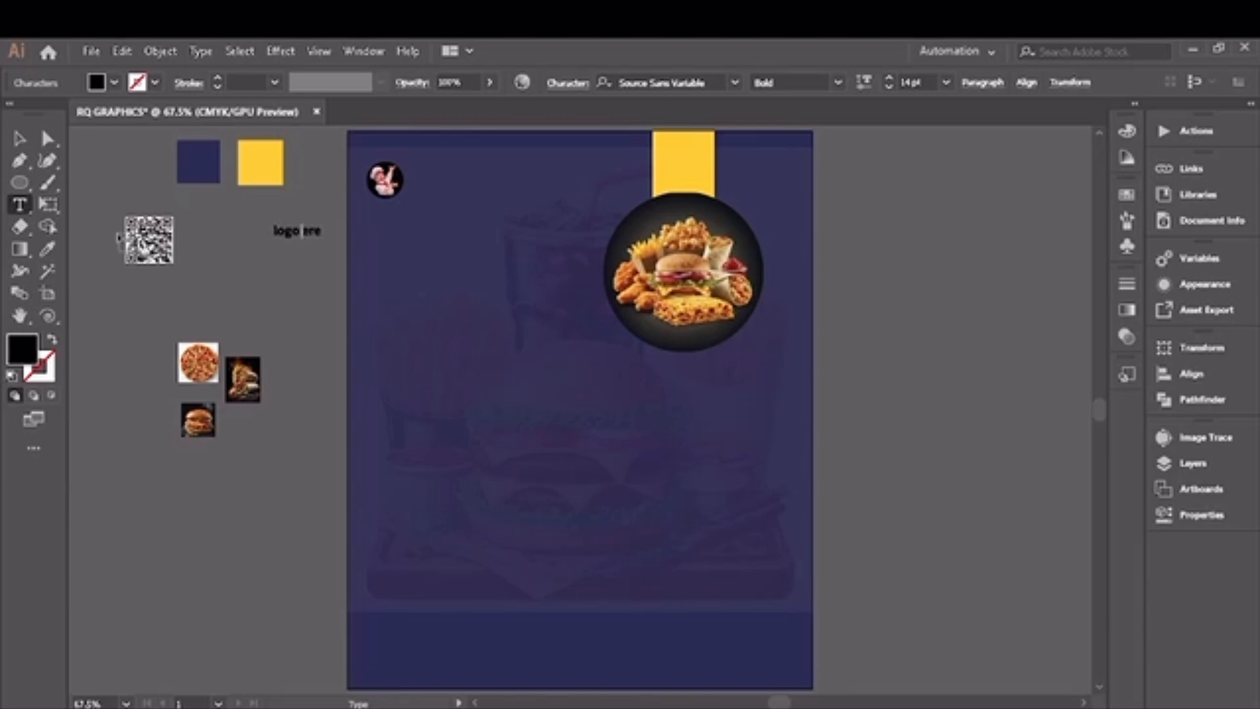
pyautogui.write('H')
pyautogui.write('L')
pyautogui.click(19, 138)
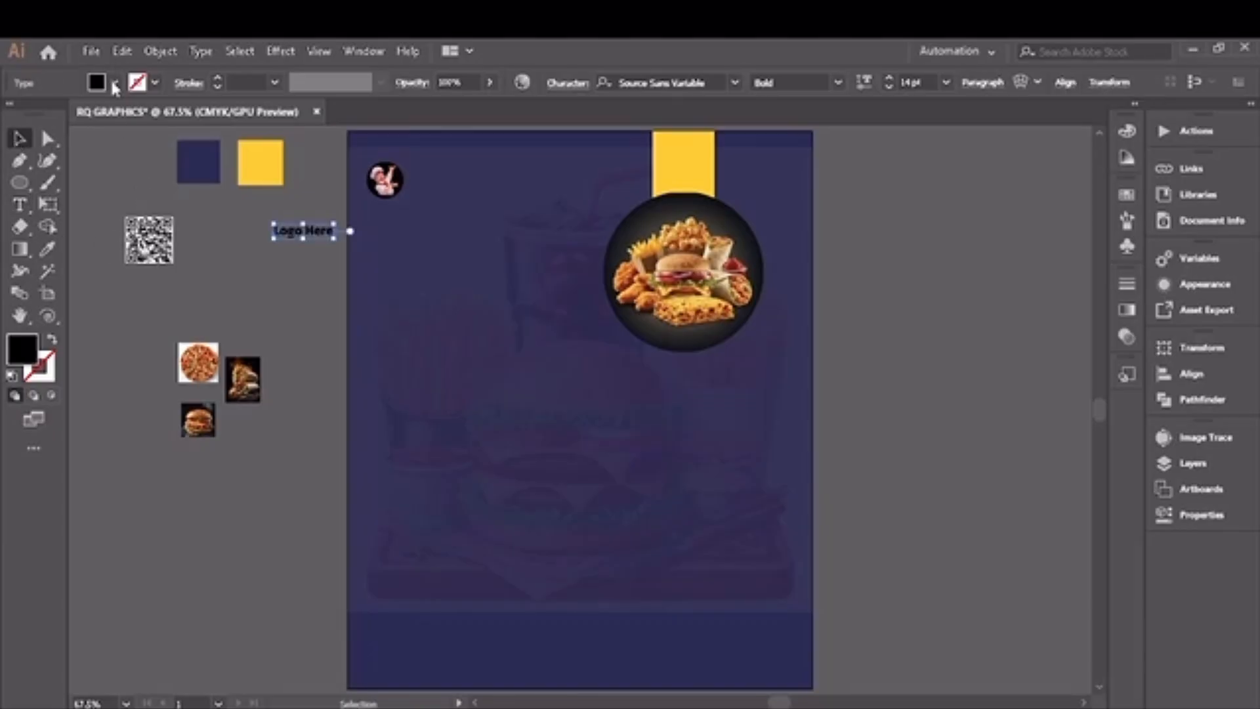
# Step: Fill the "Logo Here" text with white and place it directly to the right of the chef logo
pyautogui.click(115, 84)
pyautogui.click(40, 123)
pyautogui.click(115, 86)
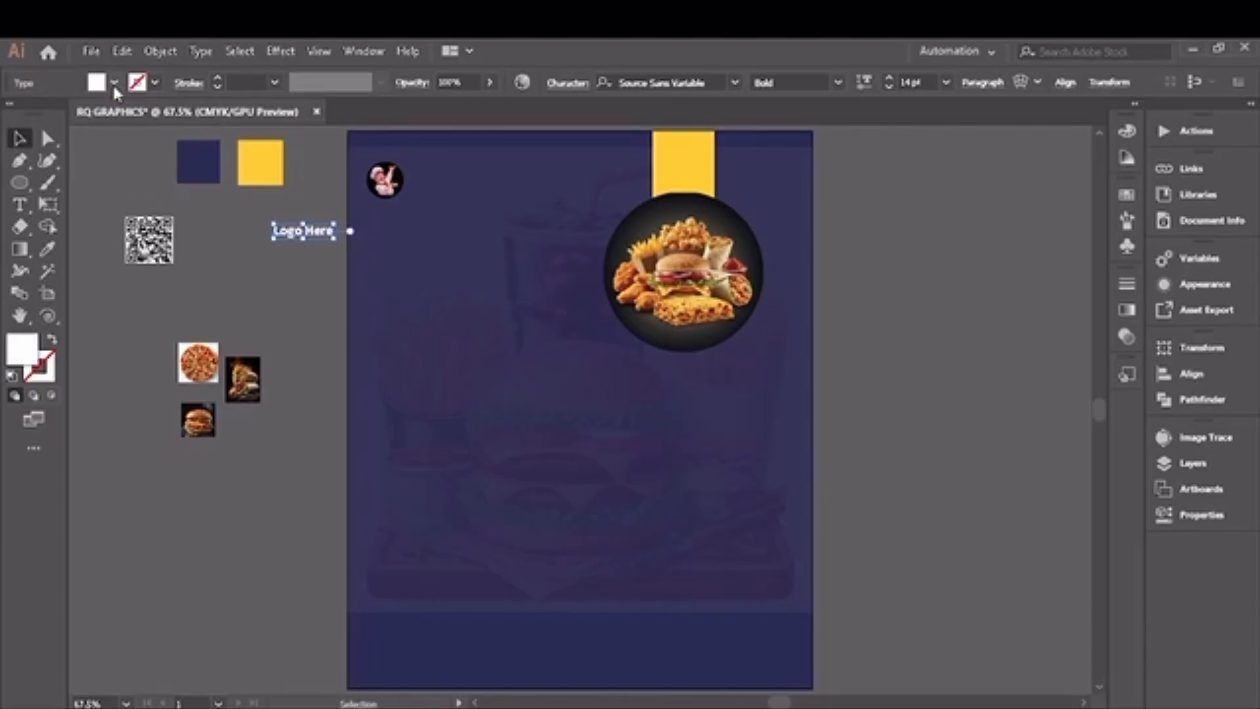
pyautogui.moveTo(317, 242); pyautogui.dragTo(456, 187)
pyautogui.click(280, 254)
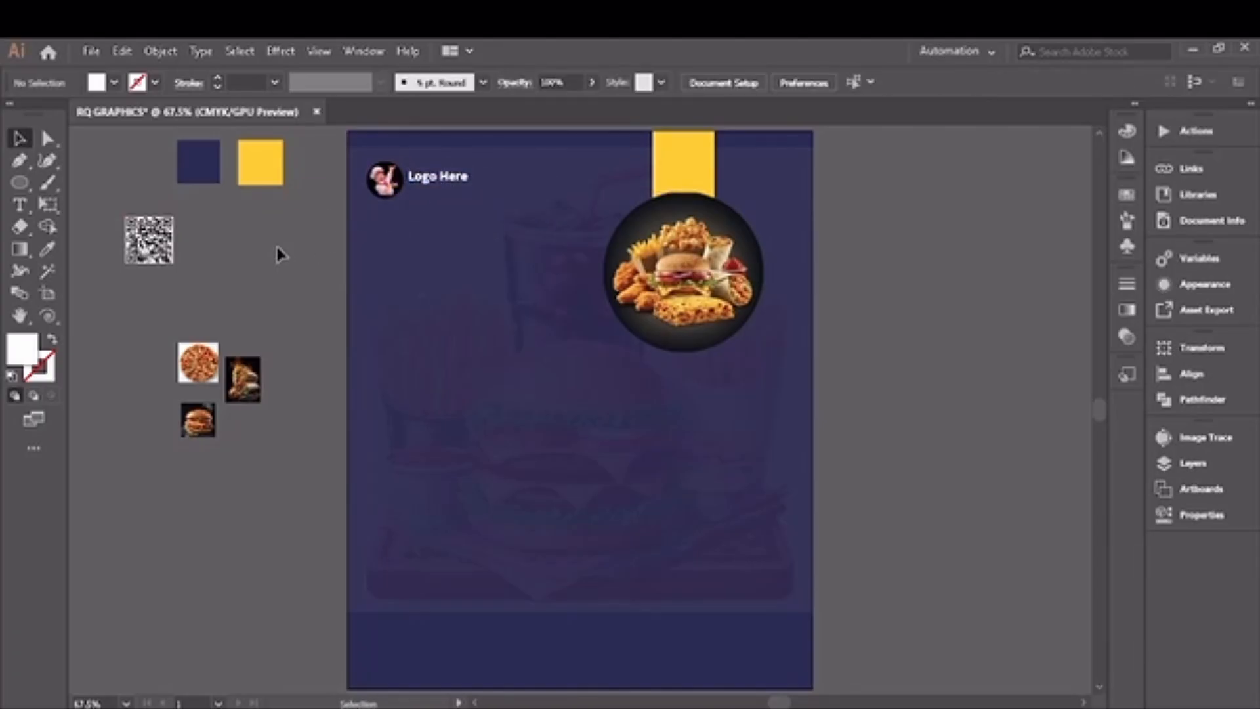
# Step: Draw an upright white rounded rectangle in the page's lower half and duplicate it twice to the right at equal spacing
pyautogui.moveTo(20, 183); pyautogui.dragTo(115, 293)
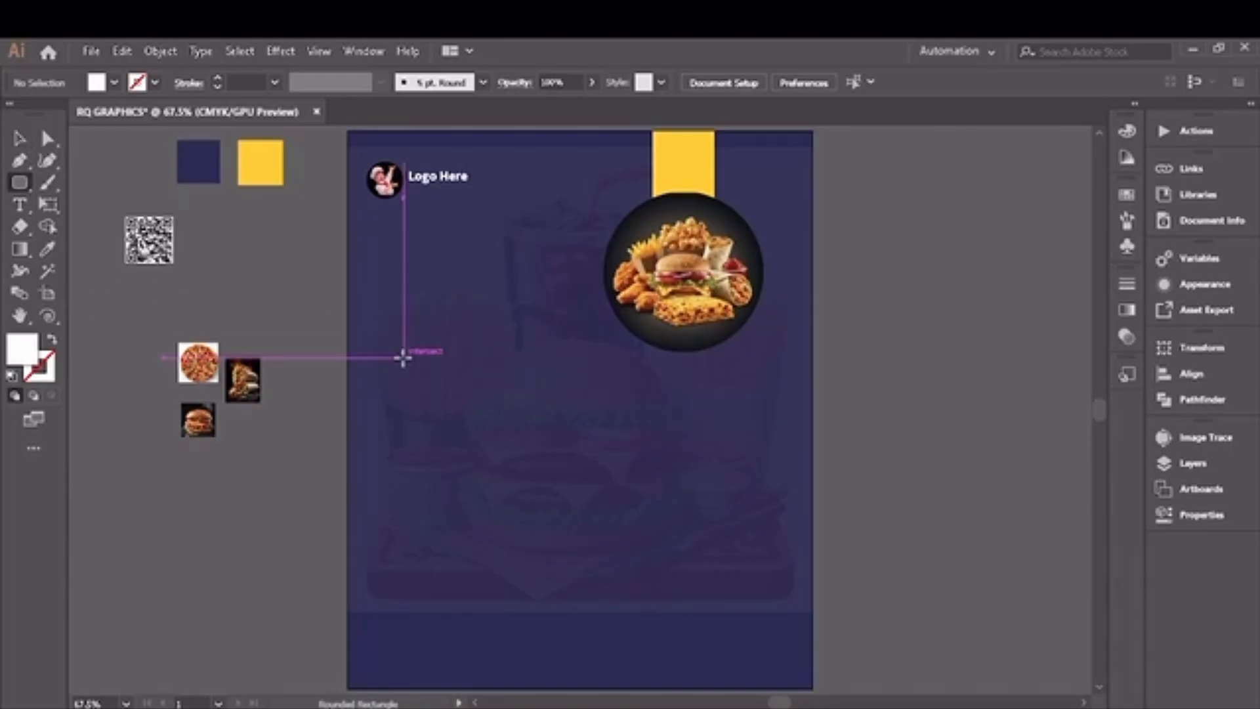
pyautogui.moveTo(422, 399); pyautogui.dragTo(503, 555)
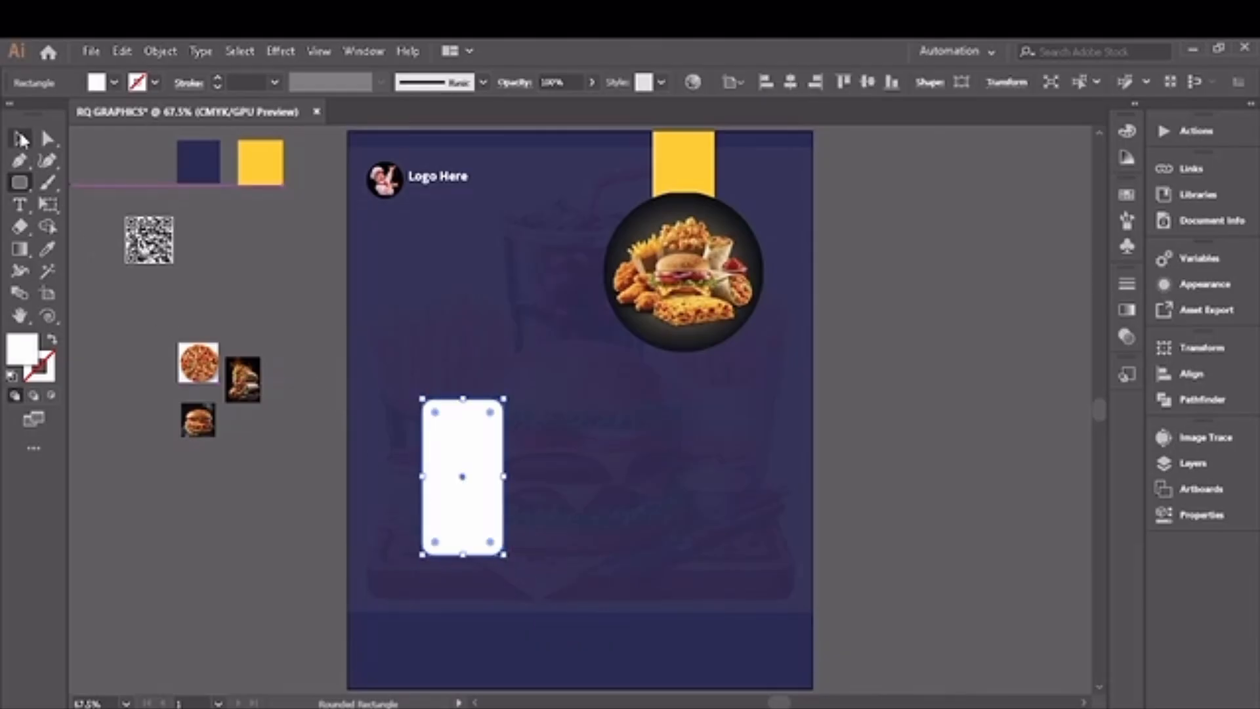
pyautogui.click(21, 140)
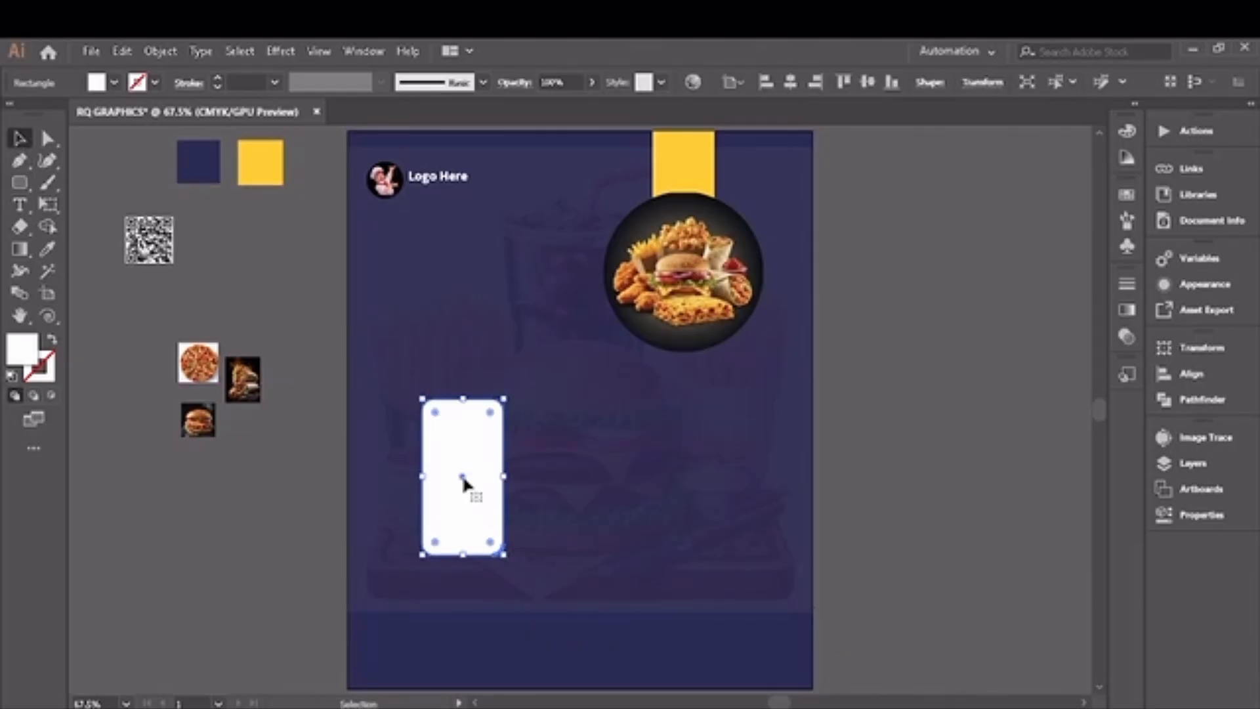
pyautogui.moveTo(462, 477); pyautogui.dragTo(579, 480)
pyautogui.hotkey('ctrl', 'd')
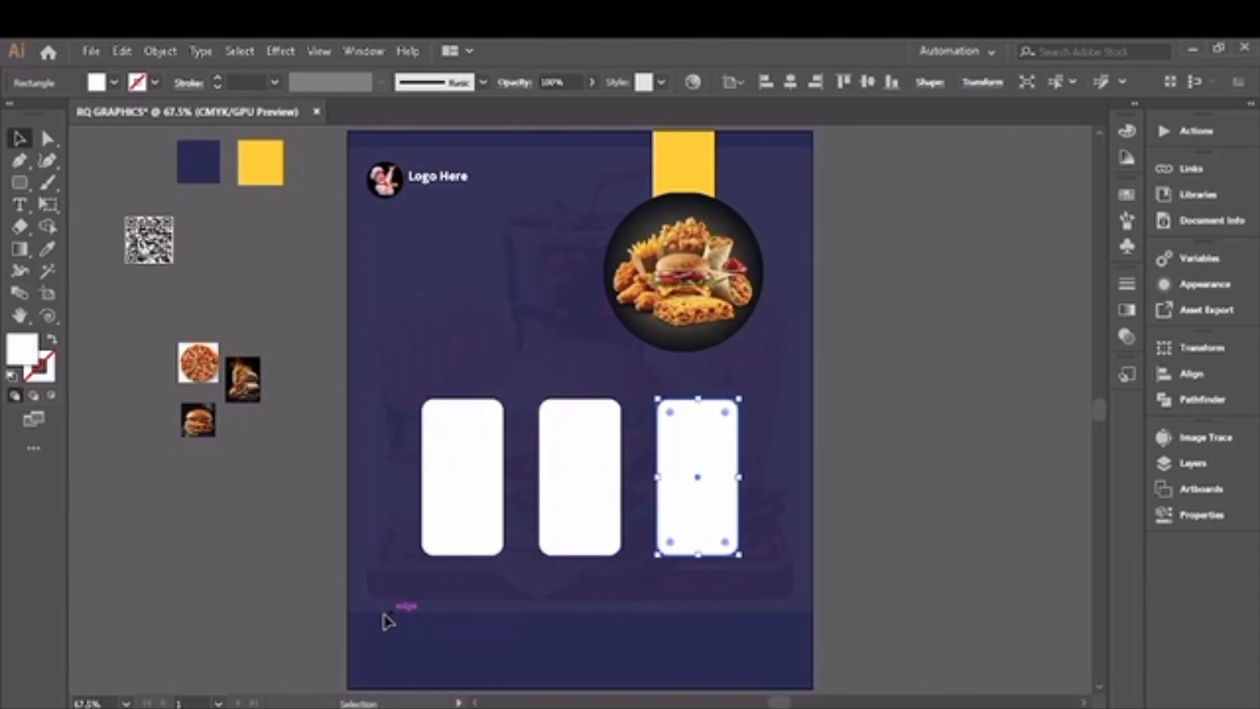
# Step: Draw a full-width rectangle across the bottom of the page and nudge it up slightly above the lower page edge
pyautogui.click(21, 186)
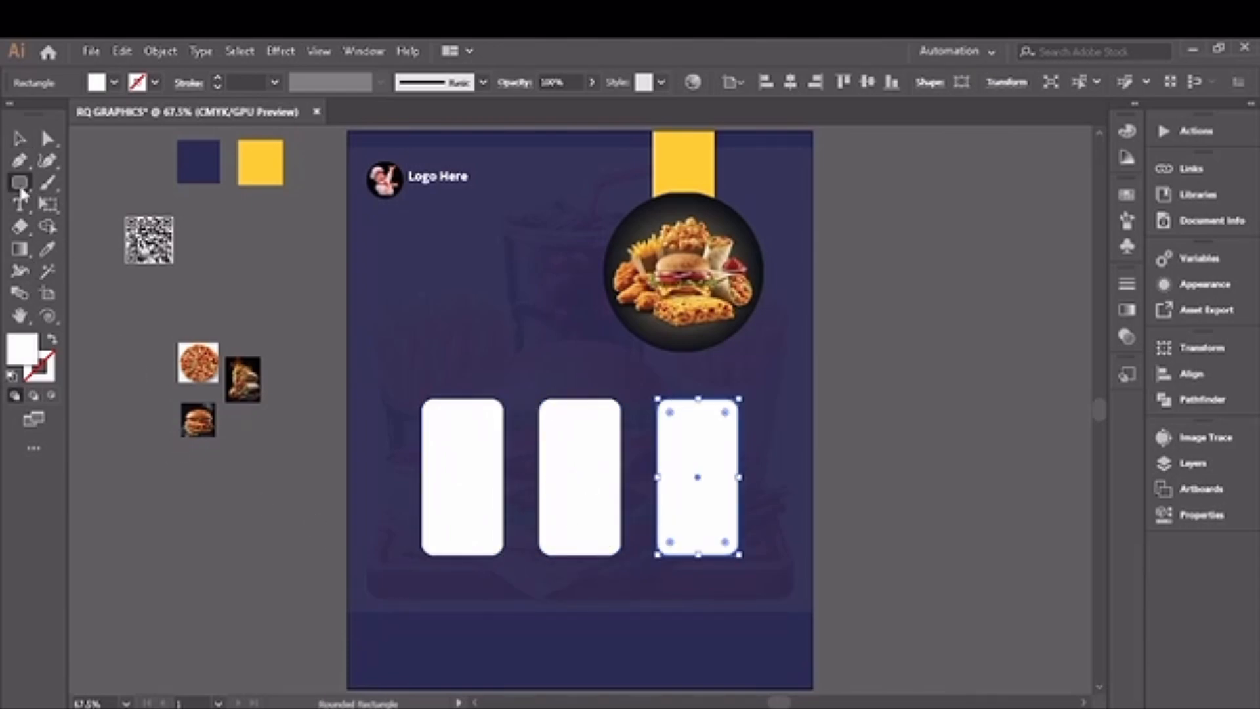
pyautogui.moveTo(21, 192); pyautogui.dragTo(76, 185)
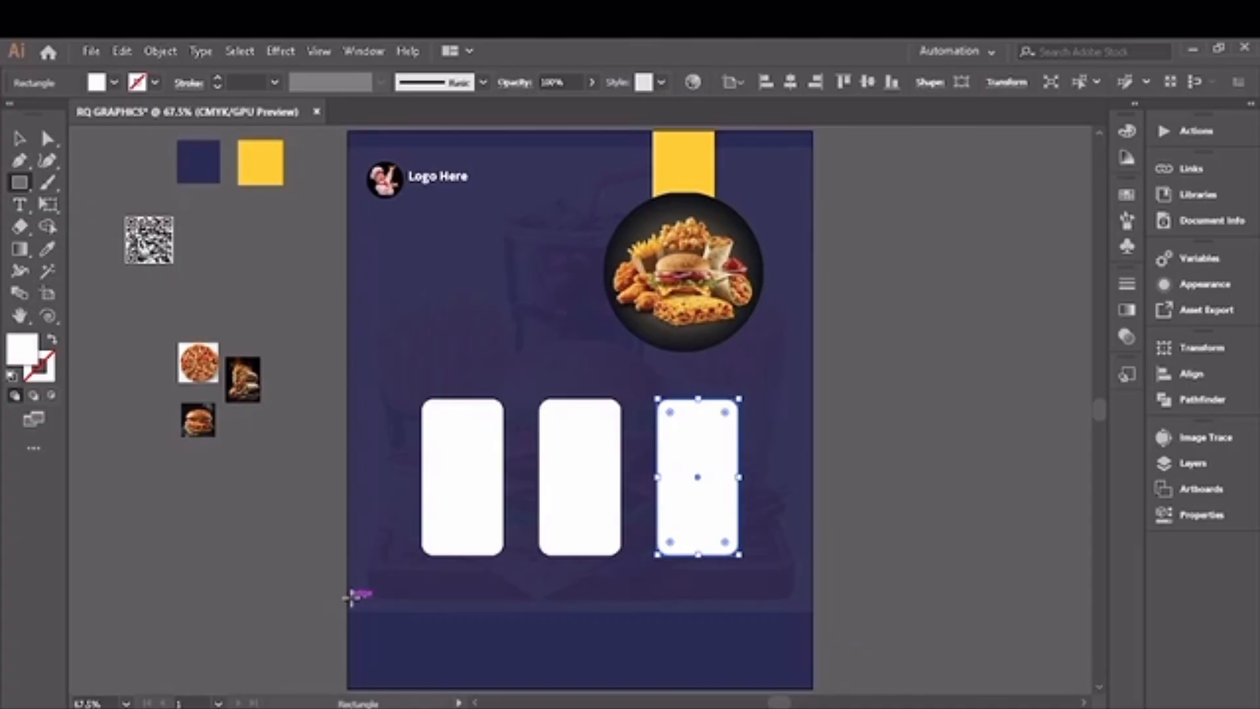
pyautogui.moveTo(348, 604); pyautogui.dragTo(812, 689)
pyautogui.press('Up')
pyautogui.press('Up')
pyautogui.press('Up')
pyautogui.press('Up')
pyautogui.press('Up')
pyautogui.press('Up')
pyautogui.press('Up')
pyautogui.press('Up')
pyautogui.press('Up')
pyautogui.press('Up')
pyautogui.press('Up')
pyautogui.press('Up')
pyautogui.press('Up')
pyautogui.press('Up')
pyautogui.press('Up')
pyautogui.press('Up')
pyautogui.press('Up')
pyautogui.press('Up')
pyautogui.press('Up')
pyautogui.press('Up')
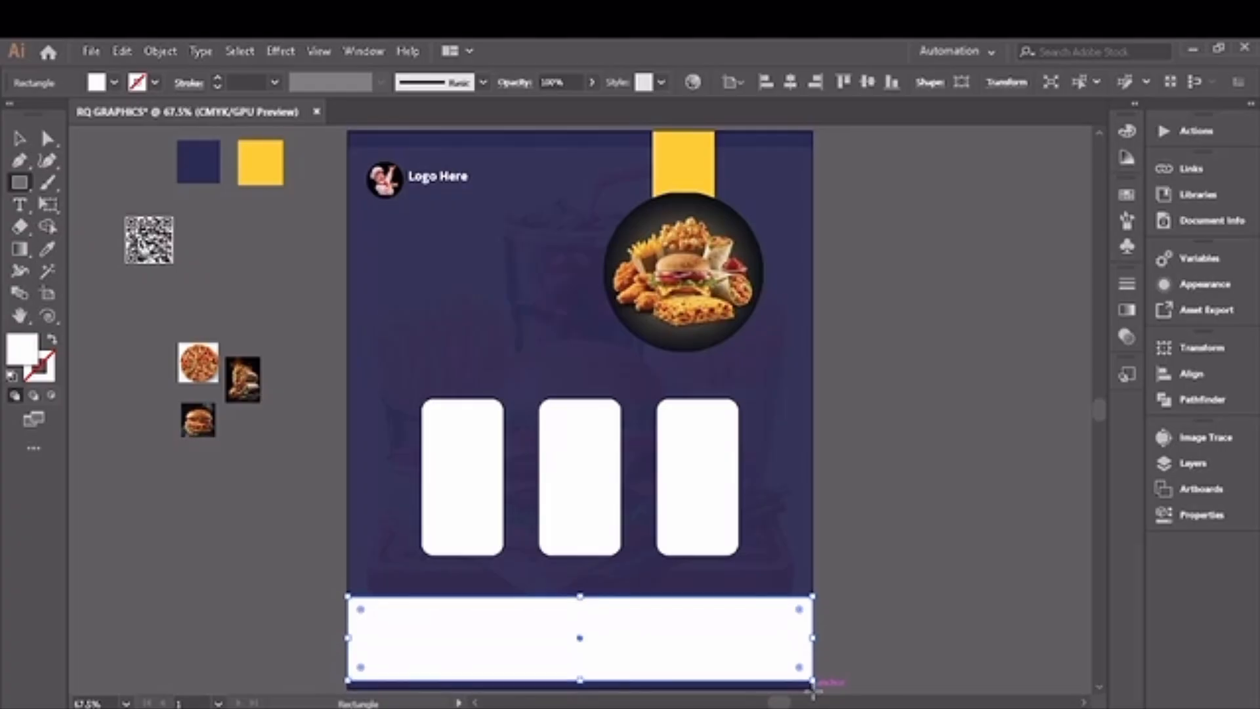
# Step: Fill the bottom band and all three rounded rectangles with the yellow of the sample swatch using the Eyedropper
pyautogui.press('v')
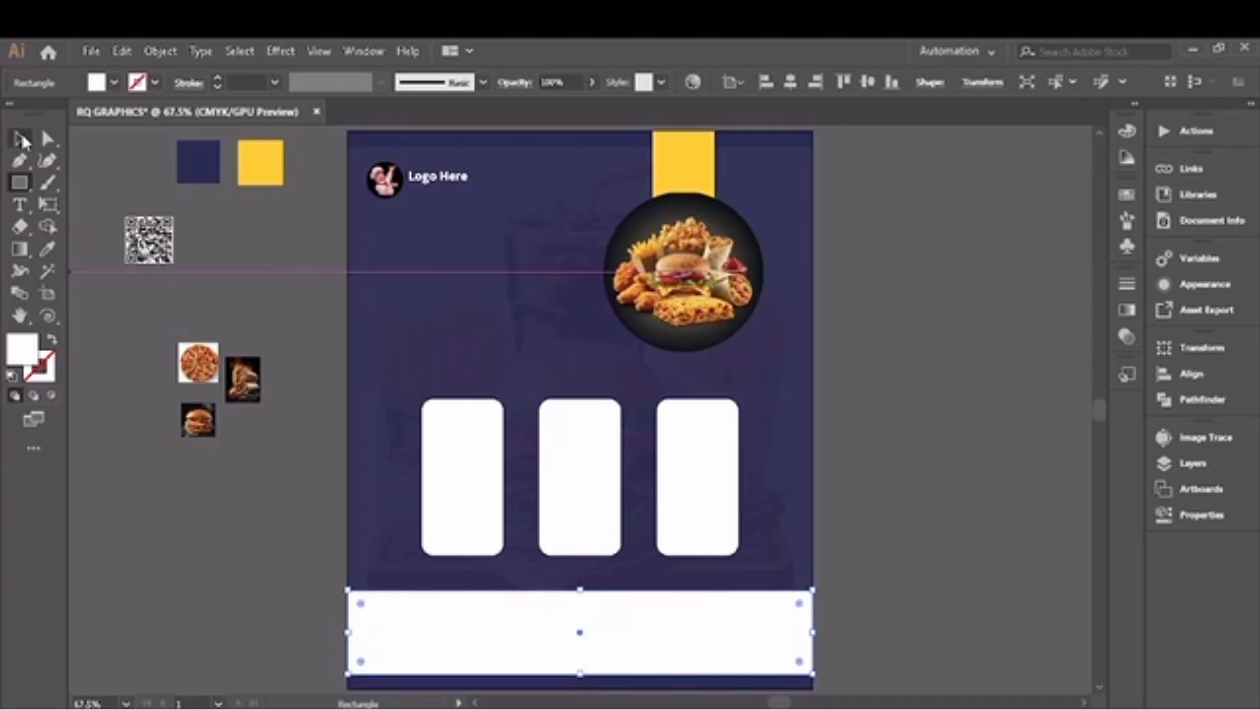
pyautogui.keyDown('shift'); pyautogui.click(457, 493); pyautogui.keyUp('shift')
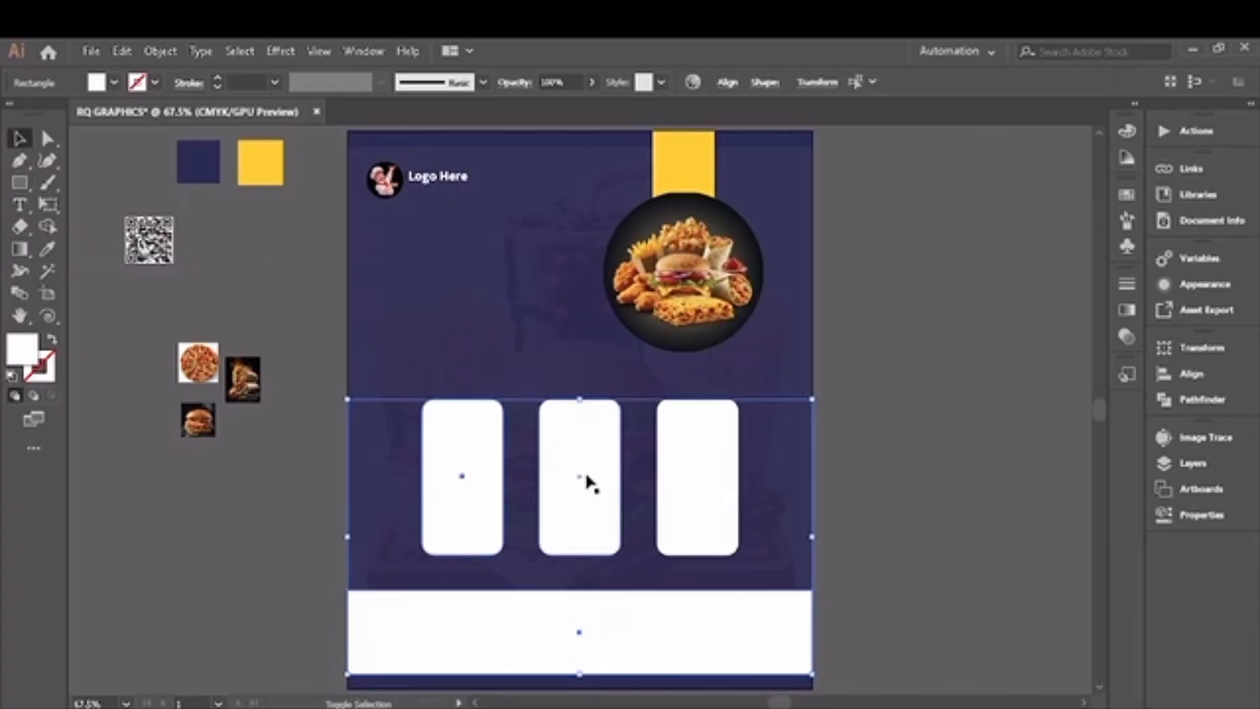
pyautogui.keyDown('shift'); pyautogui.click(678, 483); pyautogui.keyUp('shift')
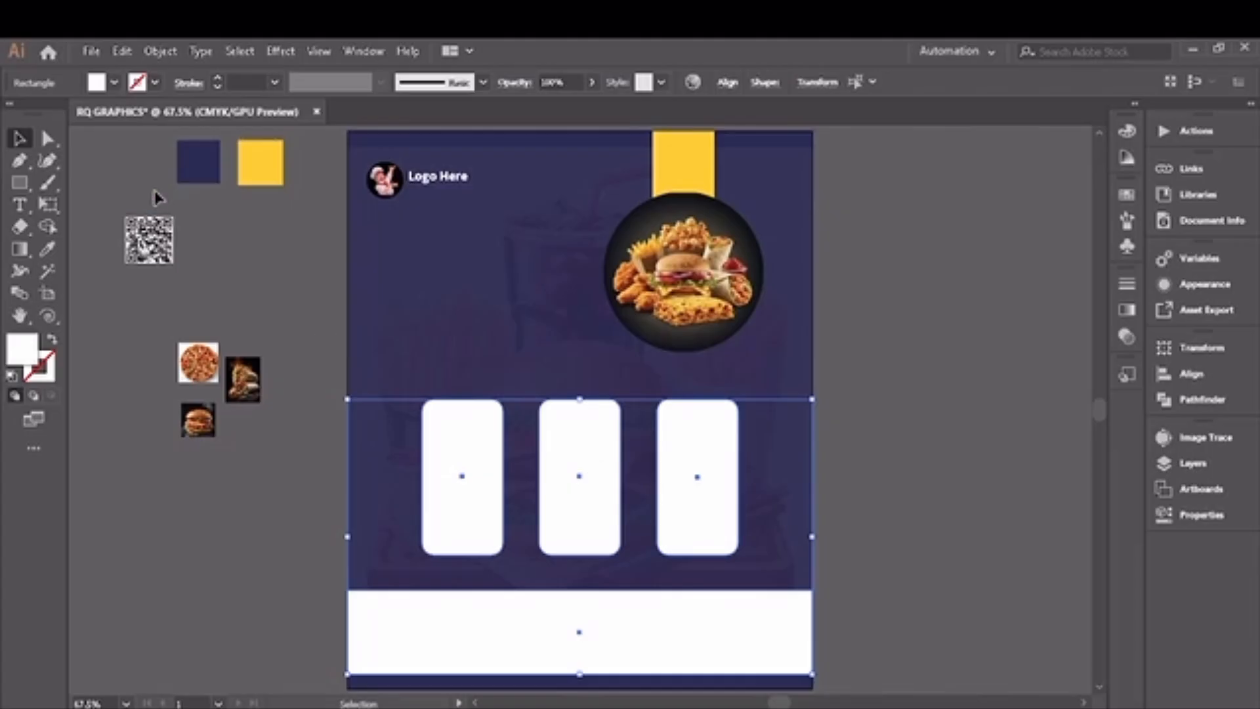
pyautogui.click(48, 252)
pyautogui.click(259, 164)
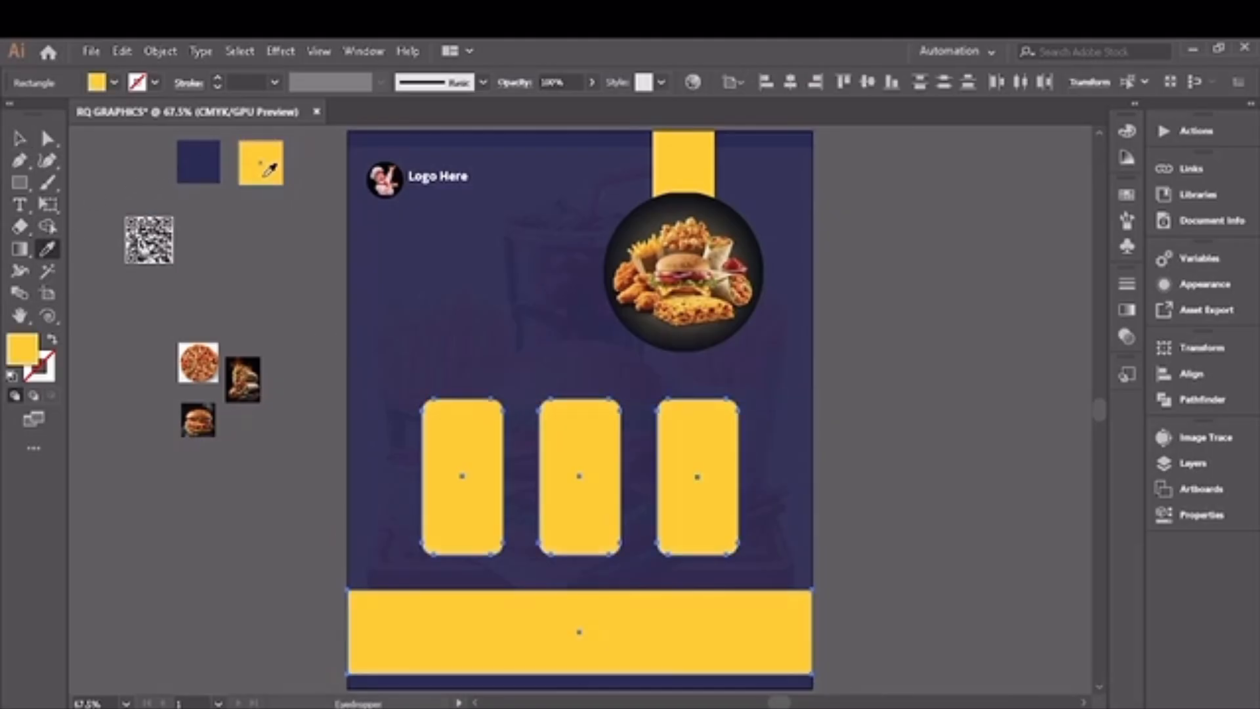
# Step: Round the corners of the three yellow rectangles fully to about 41.9 px so they form pill shapes
pyautogui.click(21, 141)
pyautogui.moveTo(397, 386); pyautogui.dragTo(664, 435)
pyautogui.moveTo(760, 445); pyautogui.dragTo(760, 445)
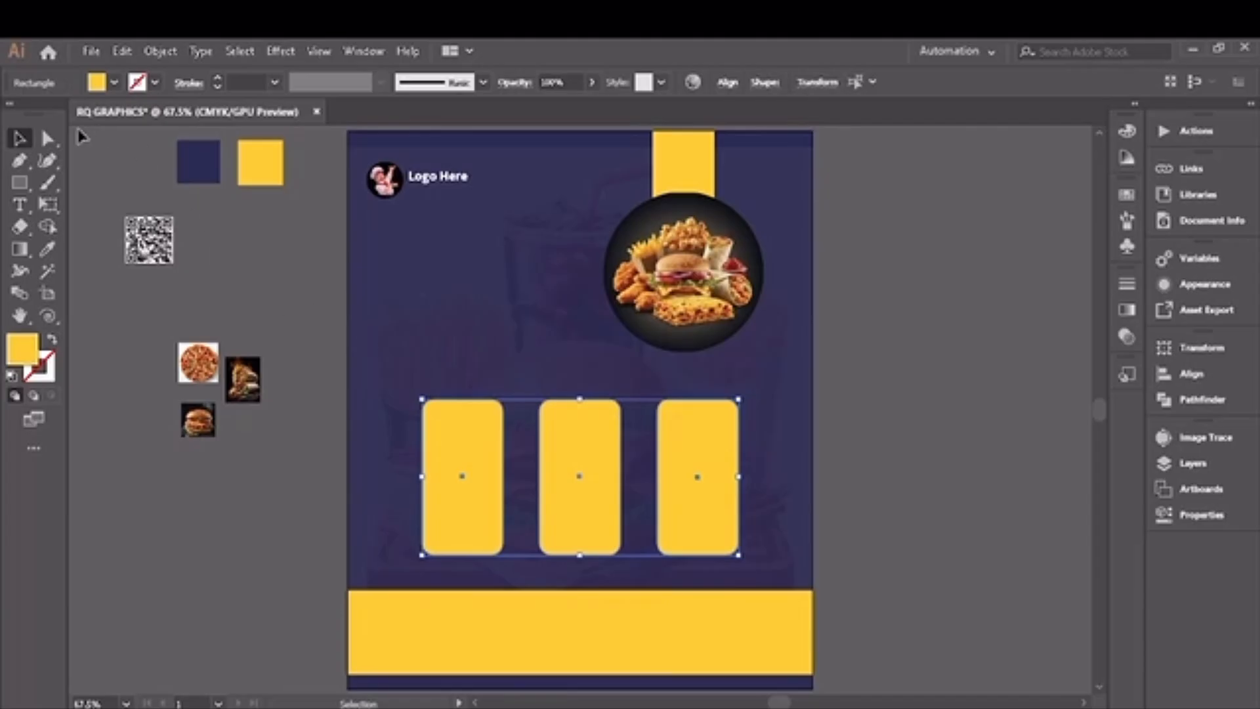
pyautogui.click(47, 139)
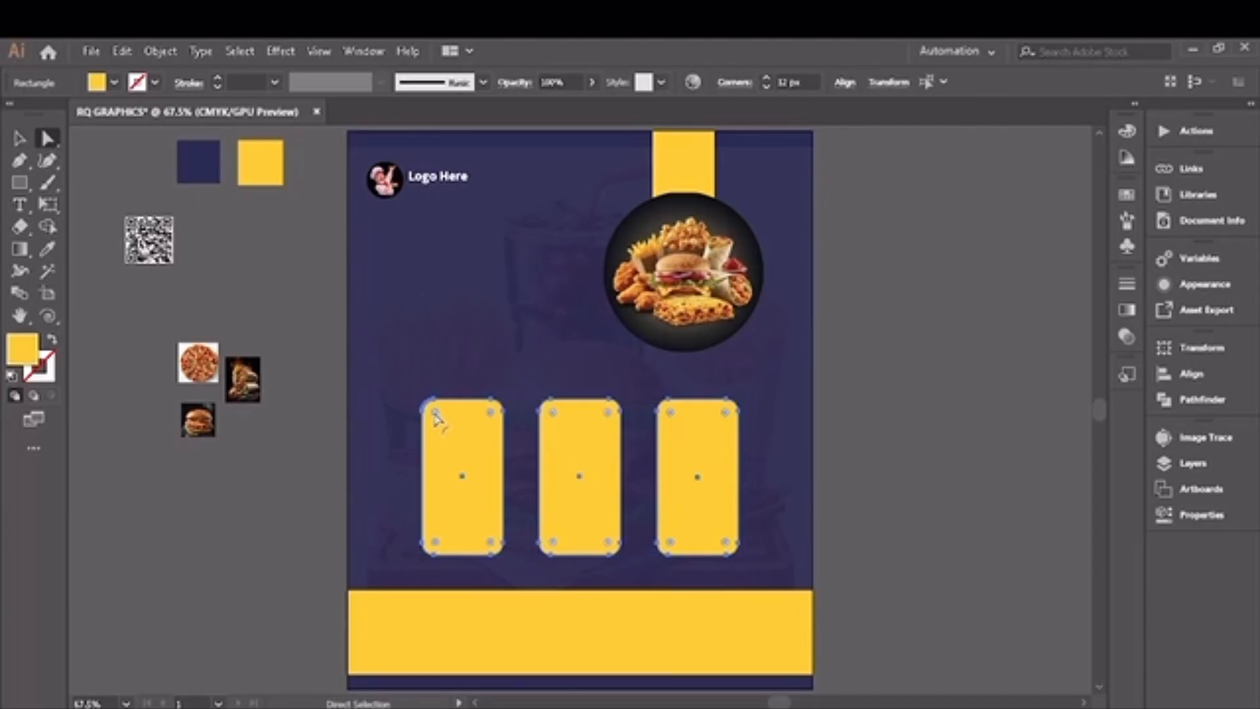
pyautogui.moveTo(435, 418); pyautogui.dragTo(489, 512)
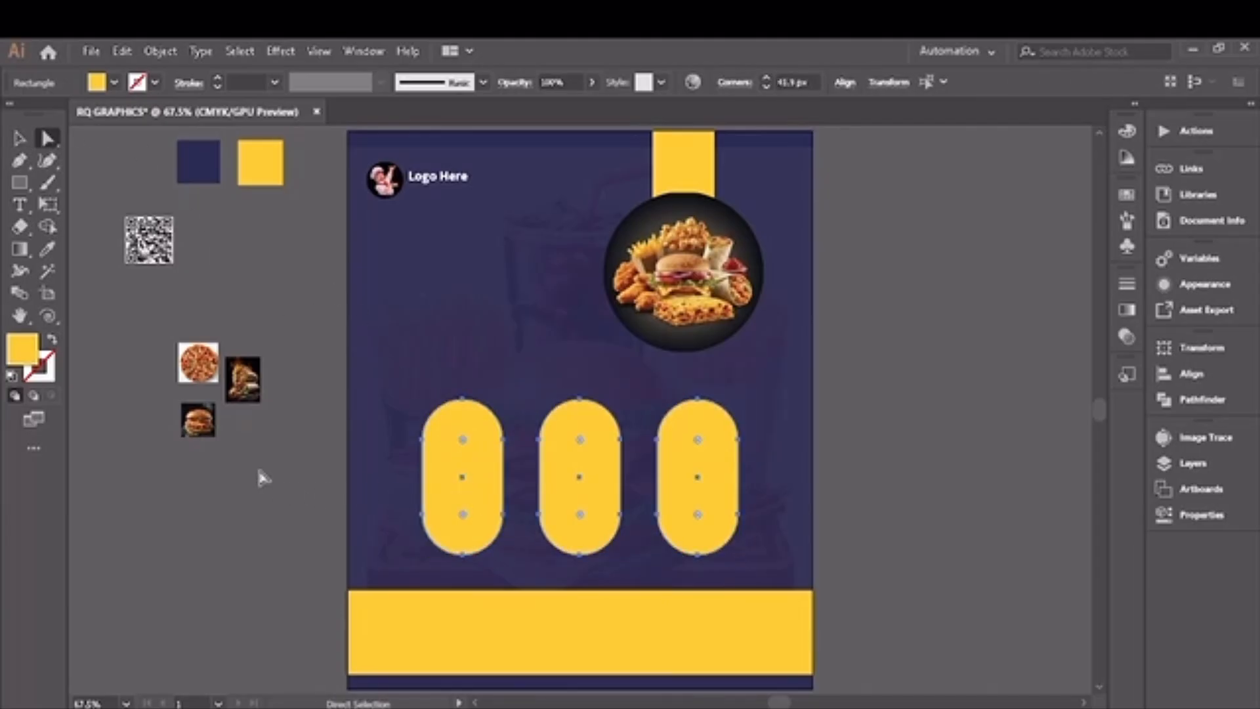
pyautogui.click(262, 478)
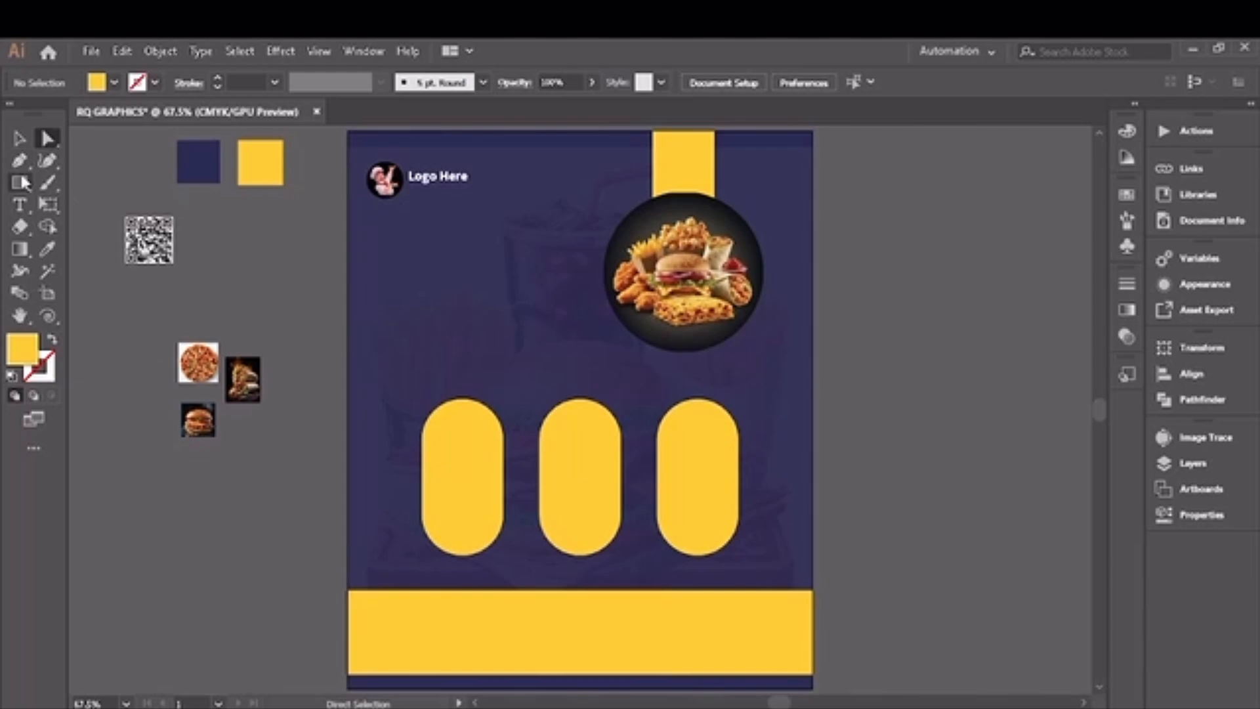
# Step: Draw a white-filled circle about 83 px wide on the left pill's upper end and nudge it slightly above the pill
pyautogui.moveTo(21, 183); pyautogui.dragTo(98, 206)
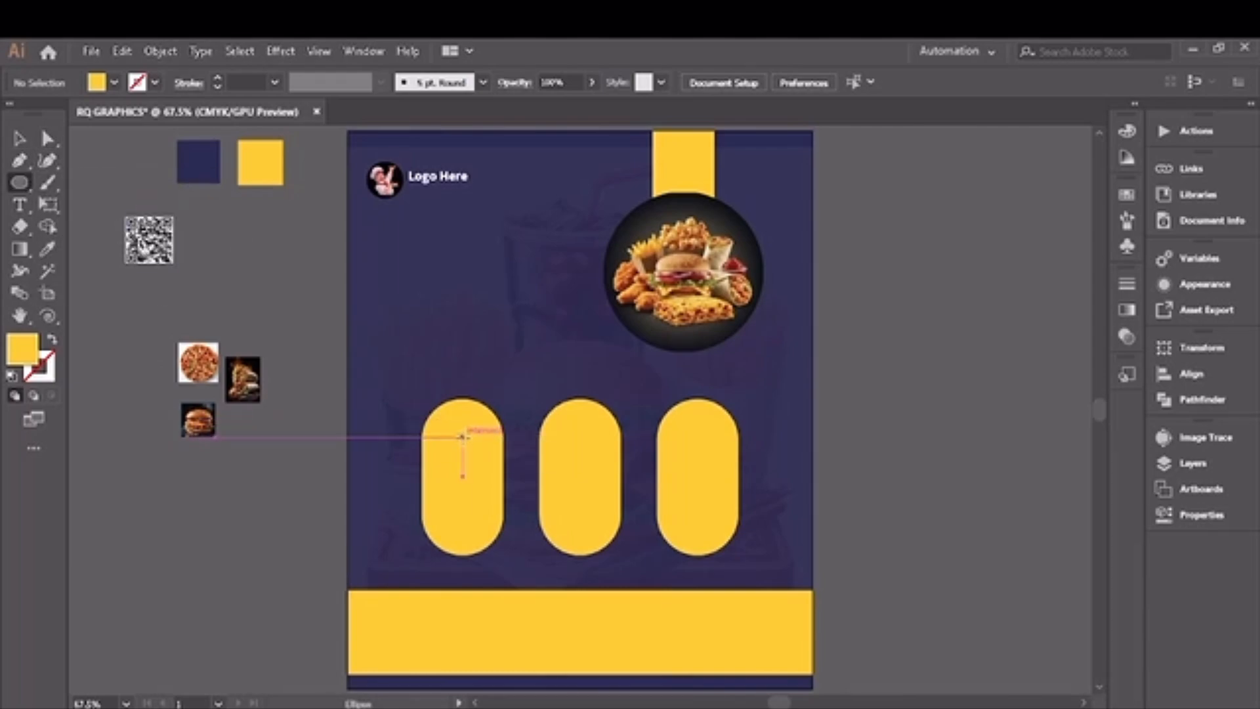
pyautogui.moveTo(462, 435); pyautogui.dragTo(480, 478)
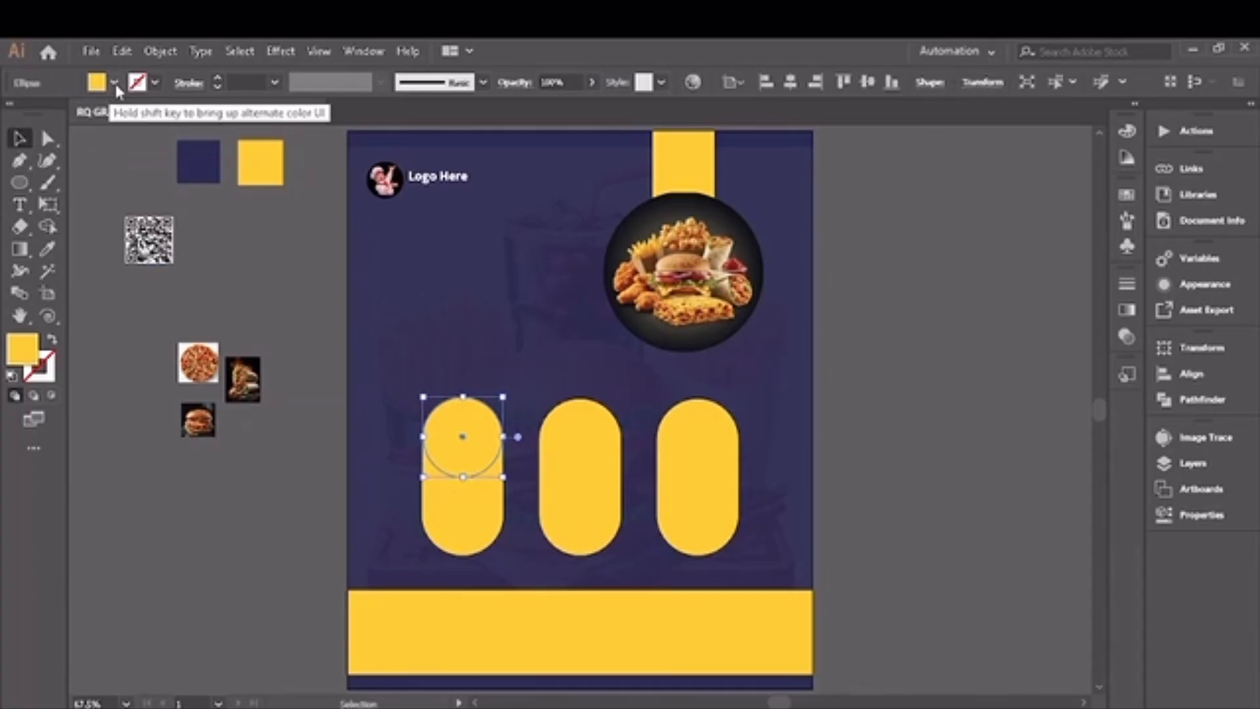
pyautogui.click(114, 82)
pyautogui.click(39, 113)
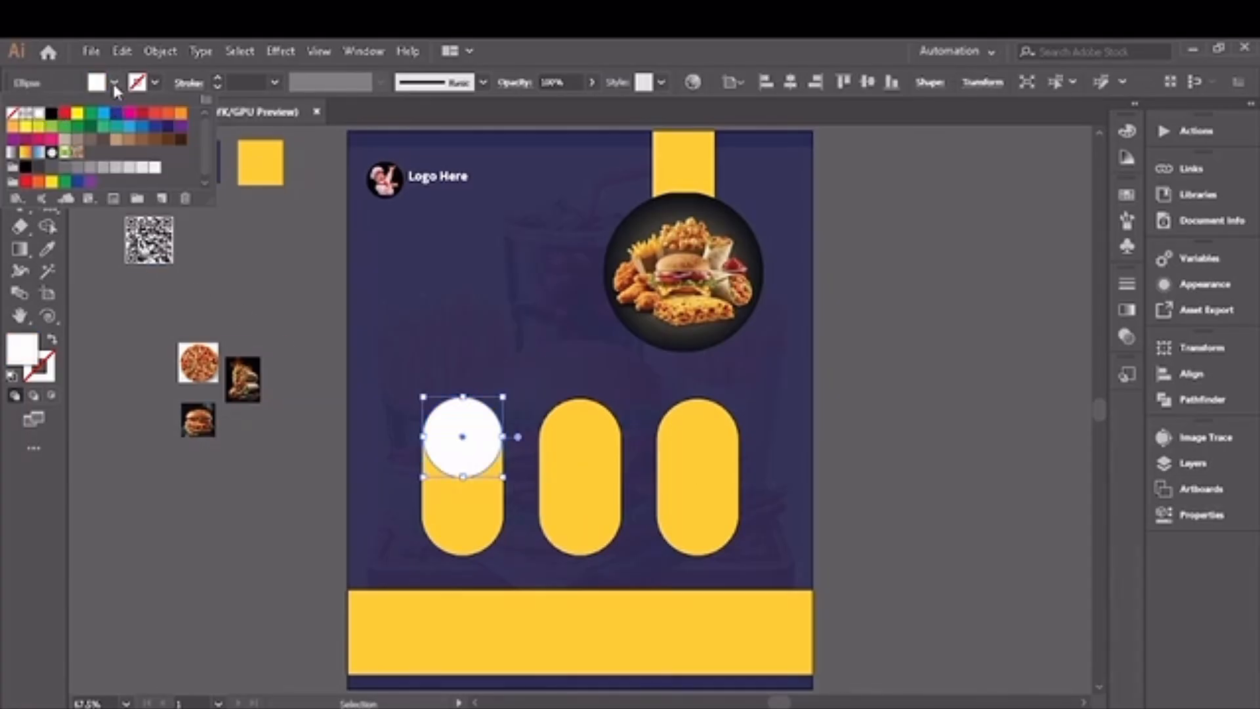
pyautogui.press('Up')
pyautogui.press('Up')
pyautogui.press('Up')
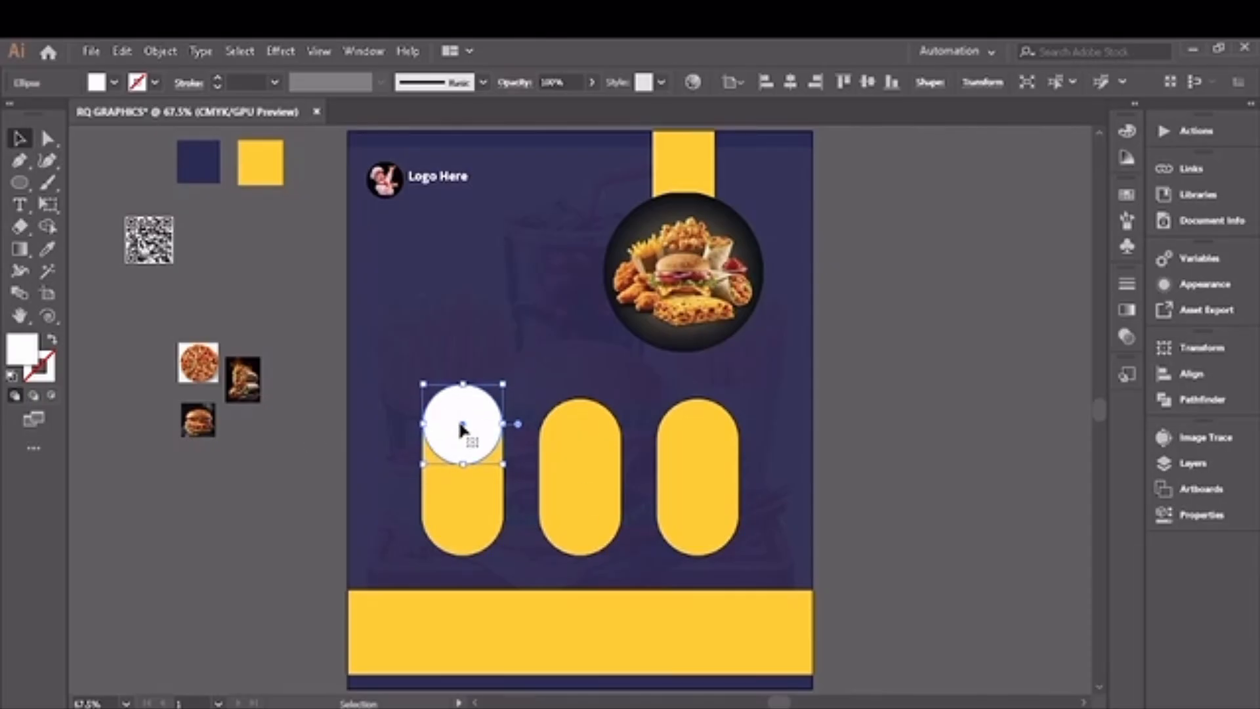
# Step: Copy the white circle onto the middle pill's lower end and the right pill's upper end
pyautogui.moveTo(462, 430); pyautogui.dragTo(698, 428)
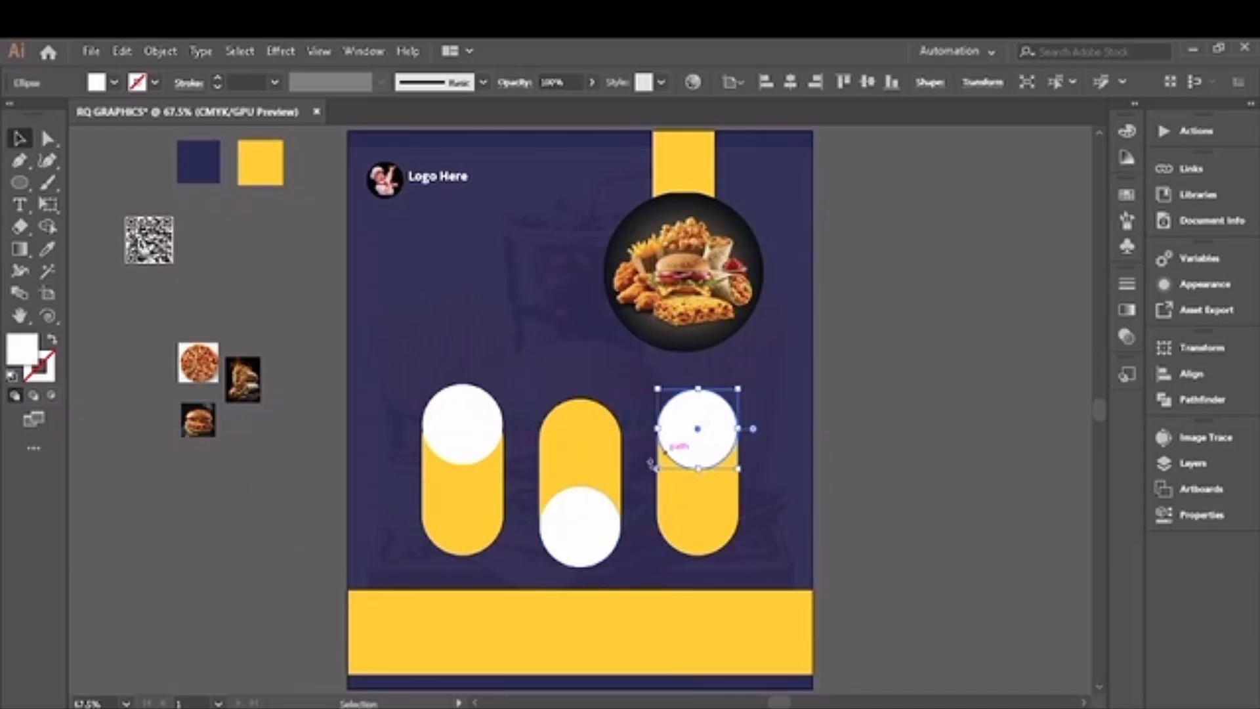
pyautogui.click(588, 537)
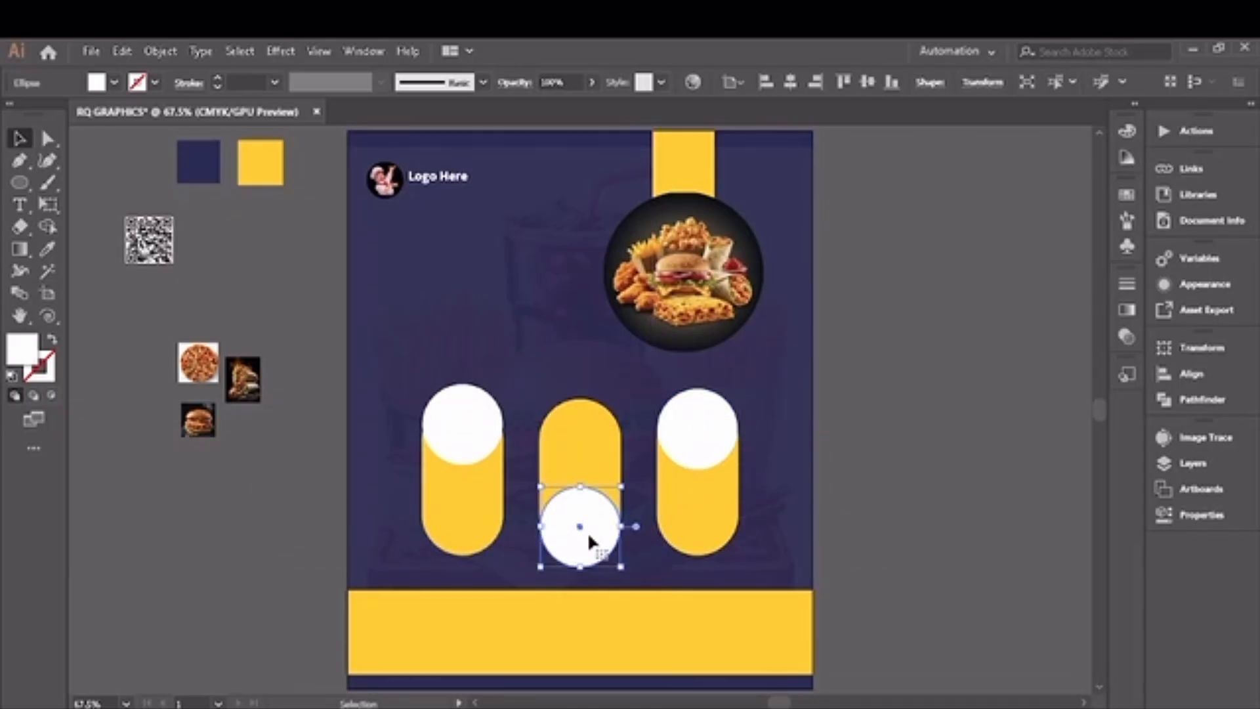
pyautogui.click(320, 541)
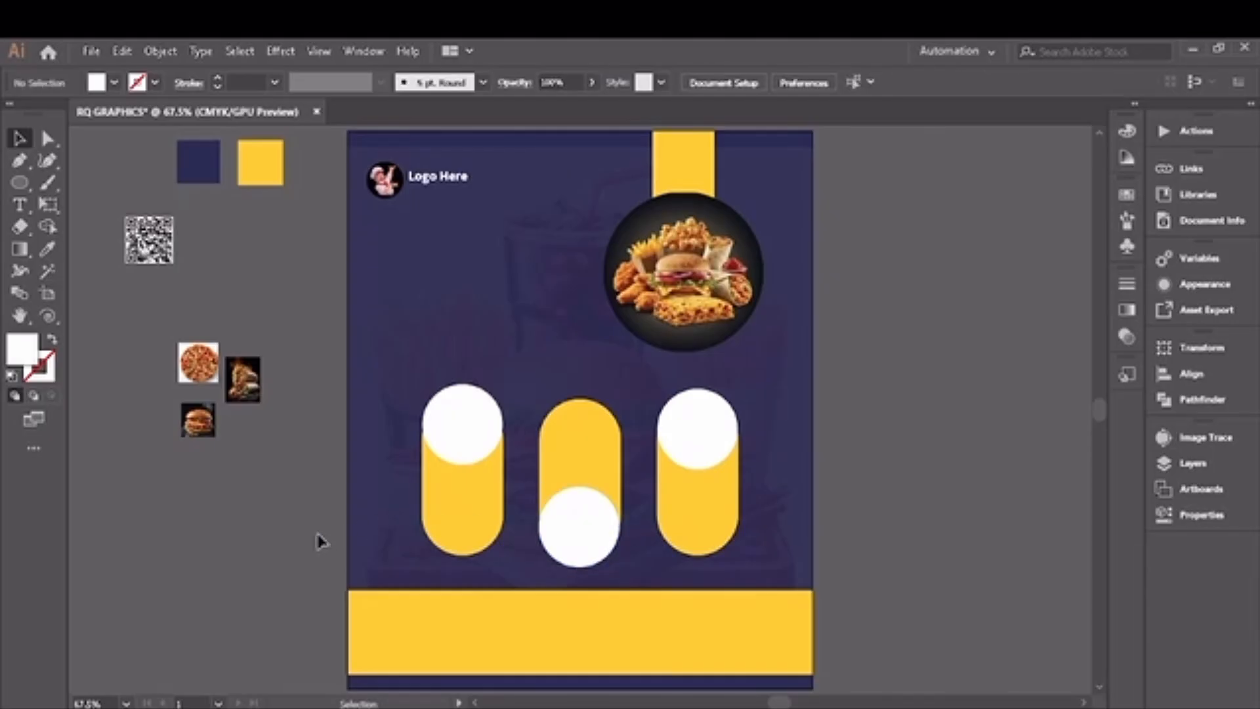
# Step: Fit the pizza image behind the middle pill's white circle and clip it to the circle with a clipping mask
pyautogui.moveTo(200, 371); pyautogui.dragTo(578, 535)
pyautogui.moveTo(598, 526); pyautogui.dragTo(622, 539)
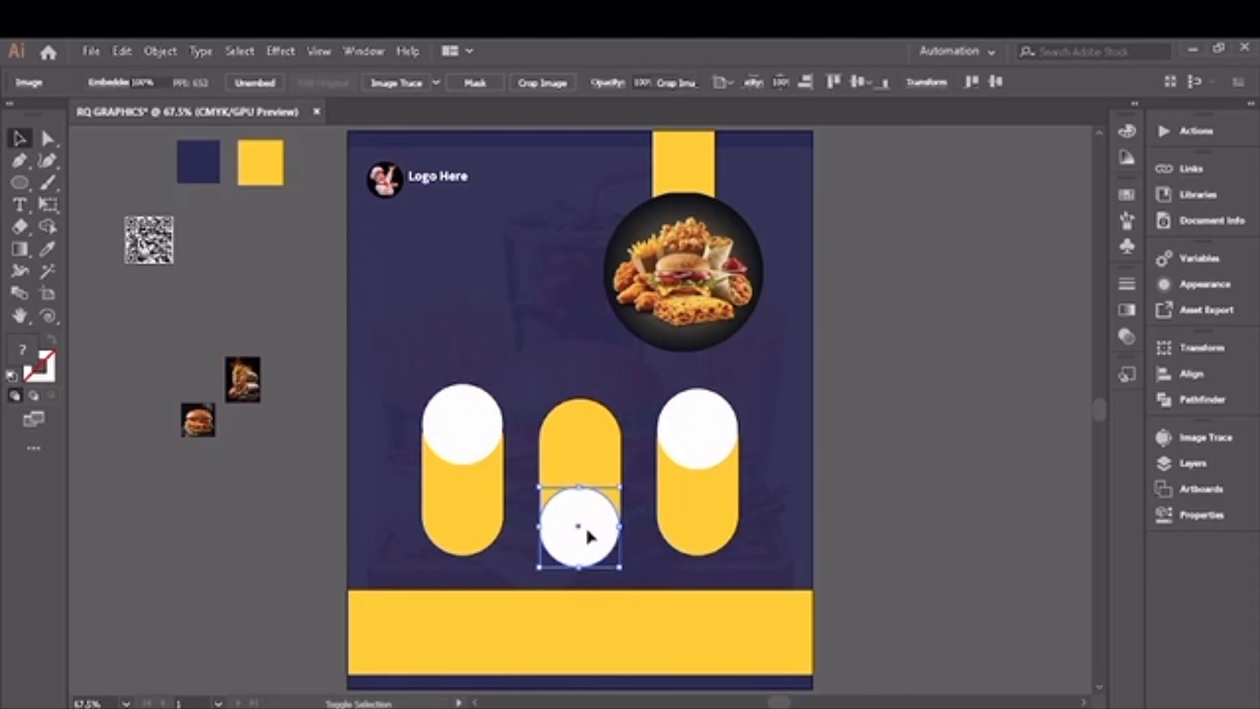
pyautogui.rightClick(588, 530)
pyautogui.click(666, 388)
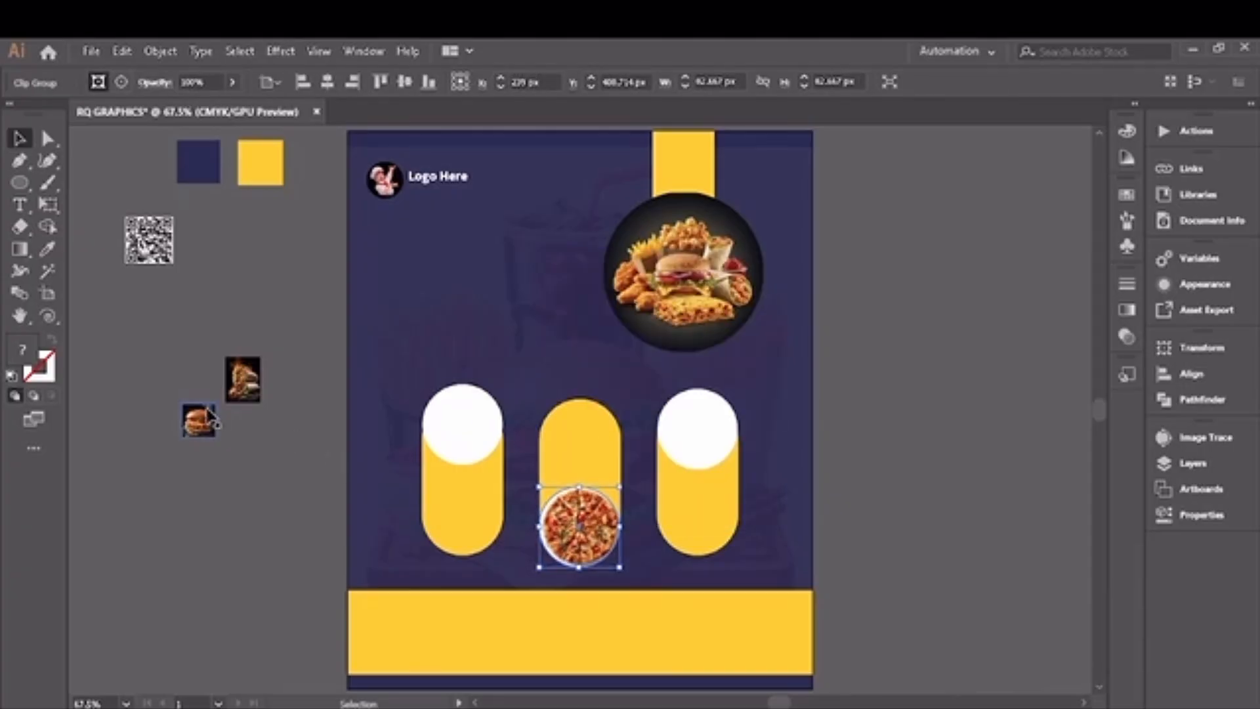
# Step: Fit the single-burger image behind the left pill's white circle and clip it to the circle with a clipping mask
pyautogui.moveTo(196, 435); pyautogui.dragTo(503, 424)
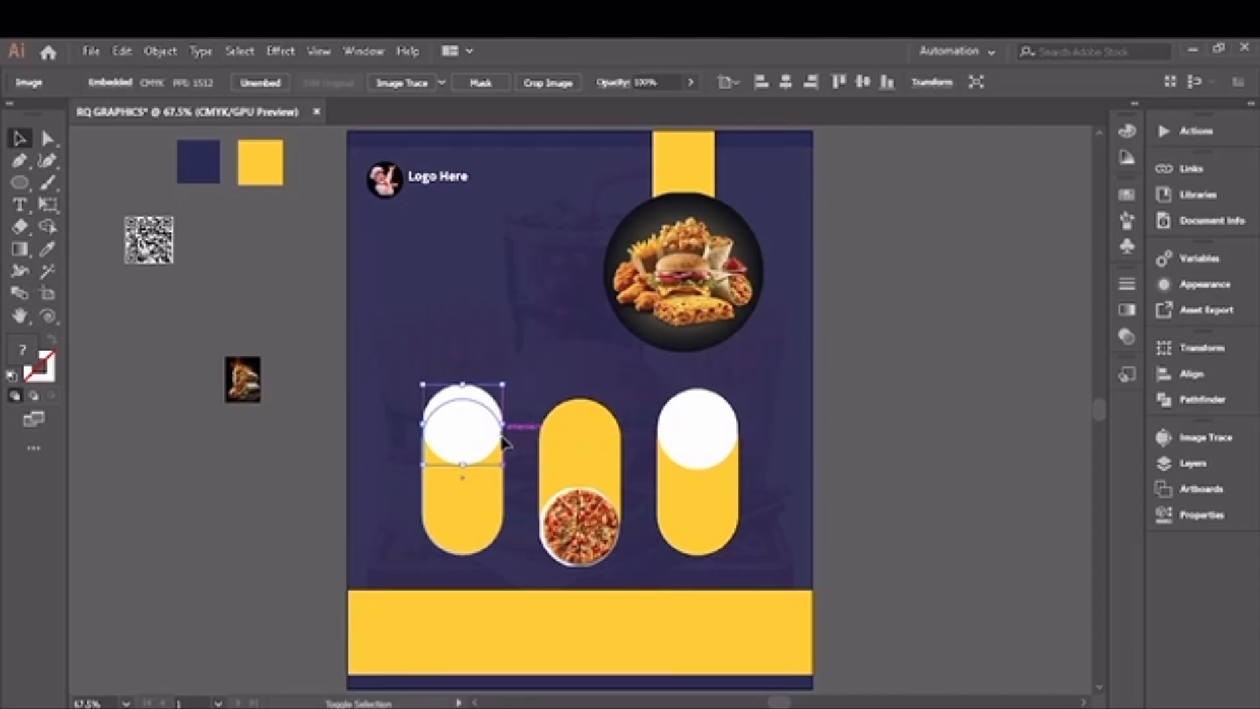
pyautogui.keyDown('shift'); pyautogui.click(479, 440); pyautogui.keyUp('shift')
pyautogui.rightClick(478, 438)
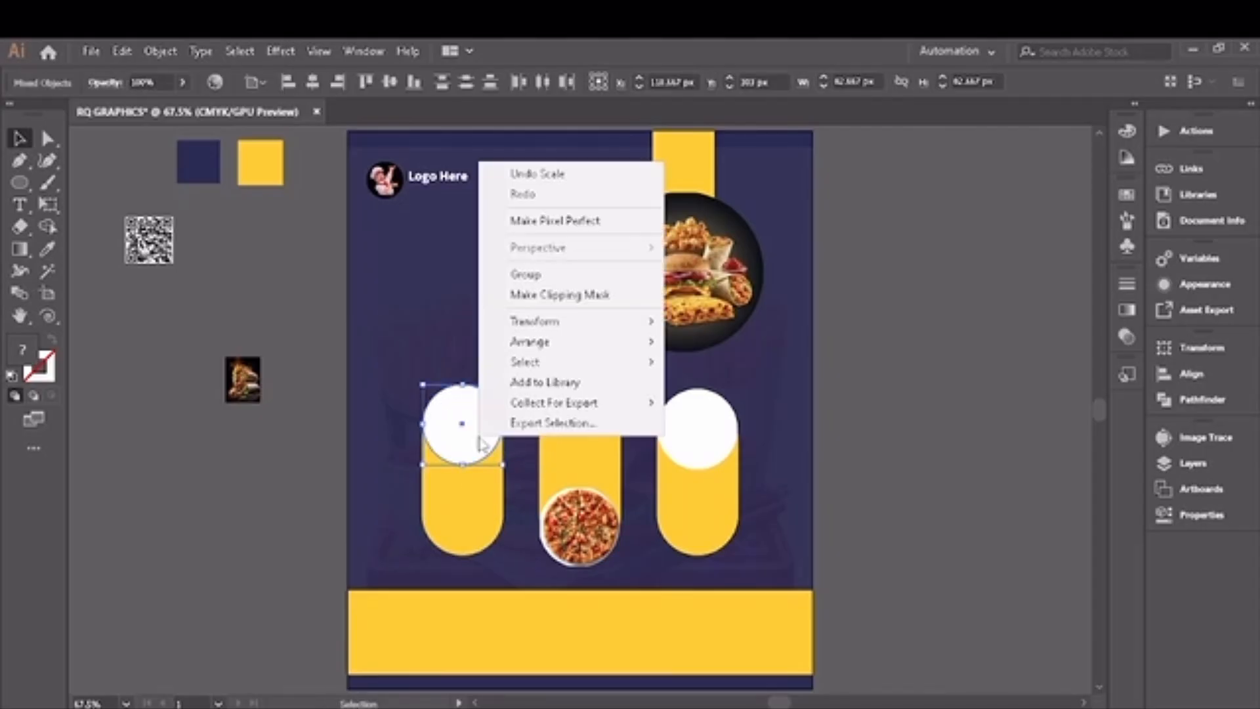
pyautogui.click(568, 297)
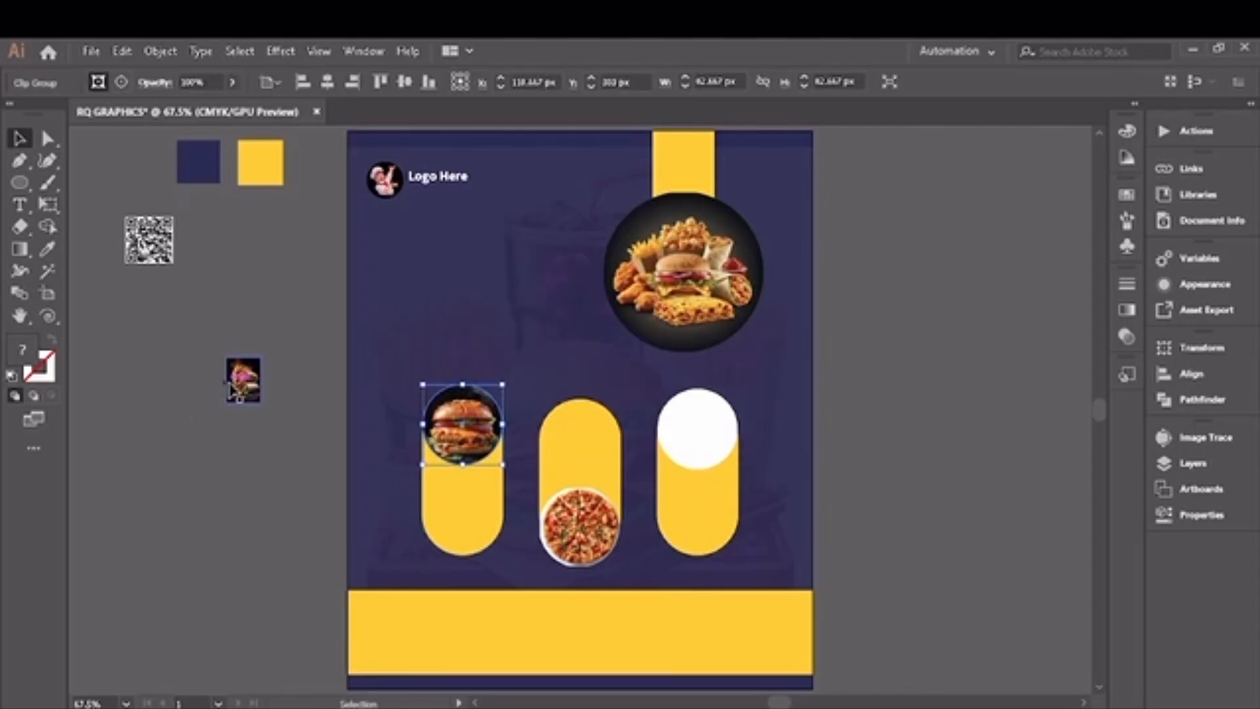
# Step: Fit the wrap image behind the right pill's white circle and clip it to the circle with a clipping mask
pyautogui.moveTo(240, 382); pyautogui.dragTo(740, 430)
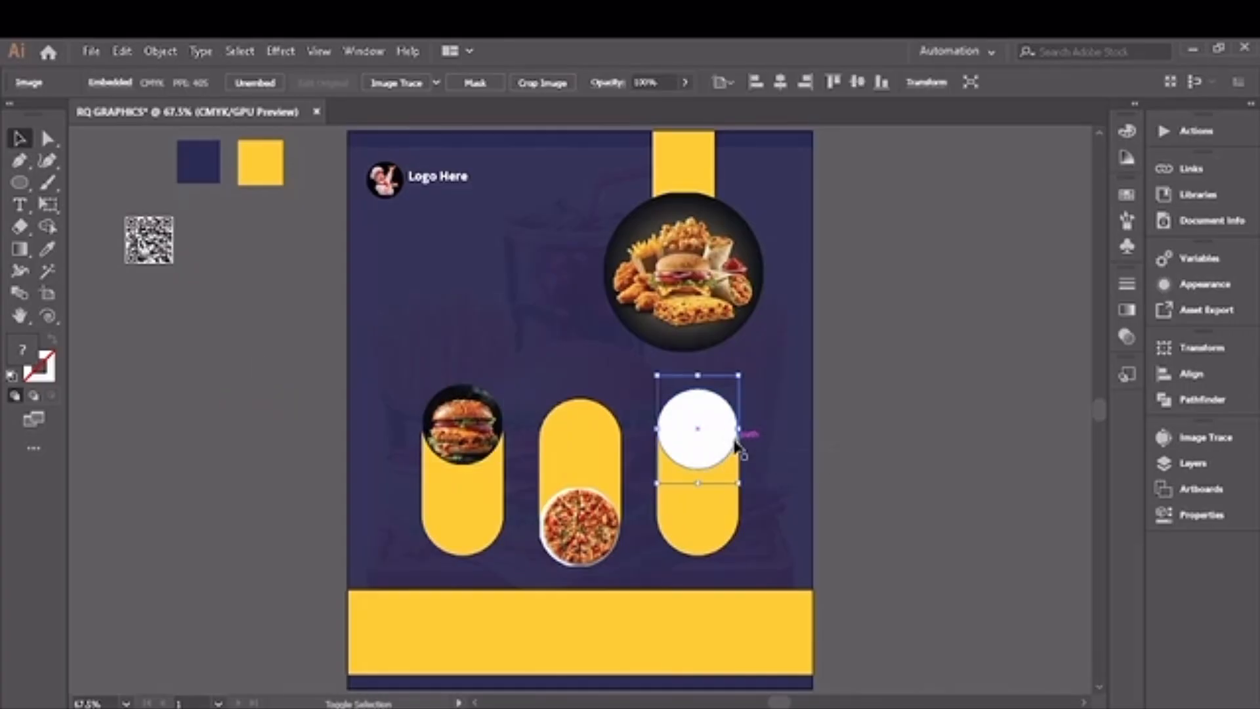
pyautogui.keyDown('shift'); pyautogui.click(719, 449); pyautogui.keyUp('shift')
pyautogui.rightClick(717, 453)
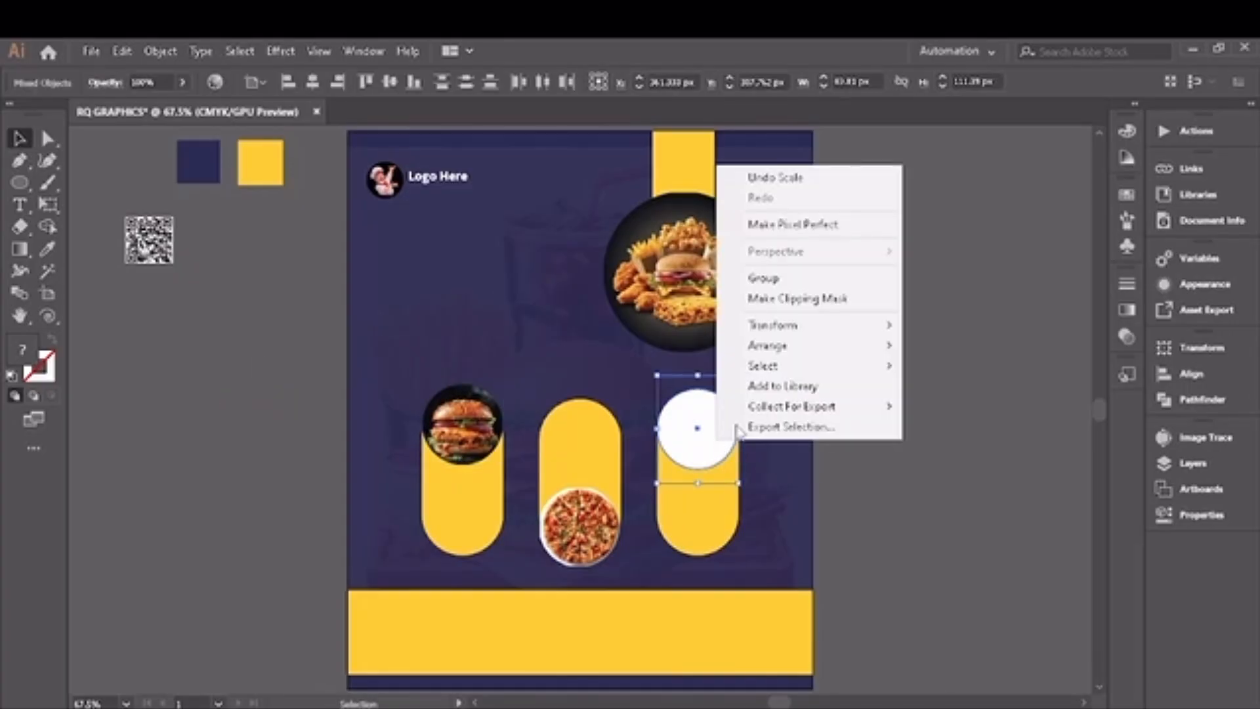
pyautogui.click(781, 301)
pyautogui.click(301, 414)
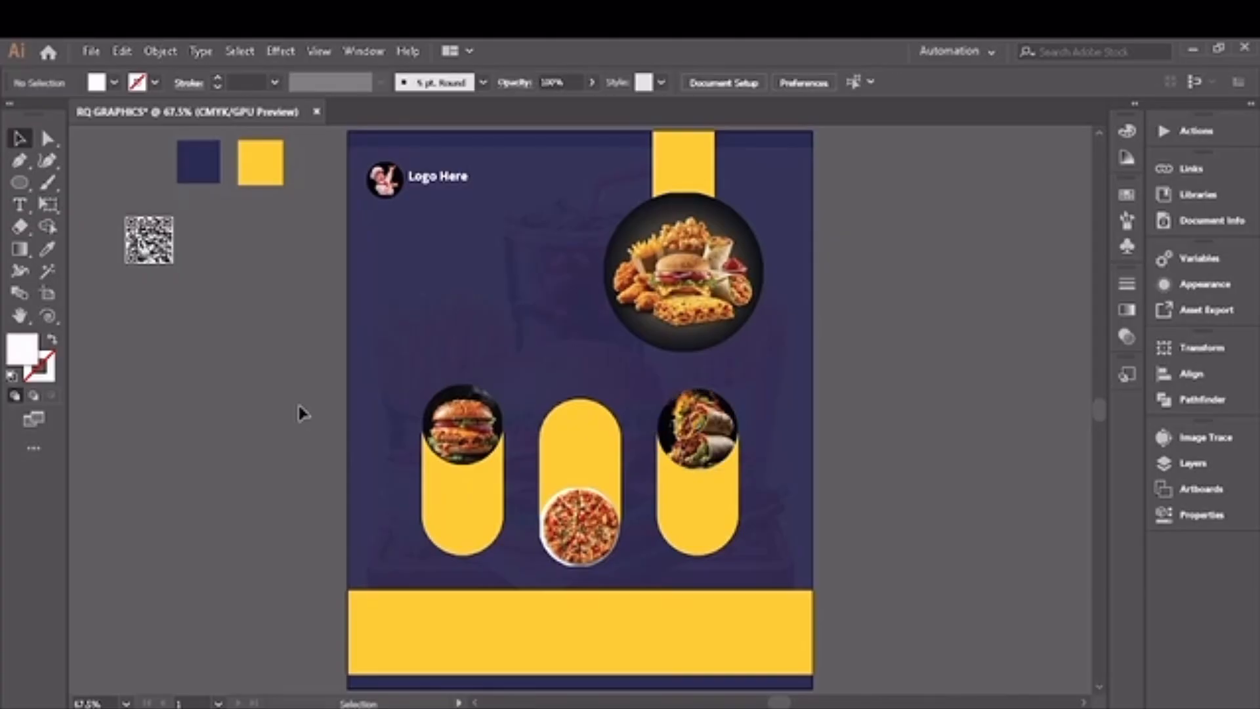
# Step: Shrink the QR code, place it near the left end of the yellow bottom band and bring it to the front
pyautogui.click(163, 261)
pyautogui.moveTo(173, 264); pyautogui.dragTo(397, 622)
pyautogui.rightClick(402, 621)
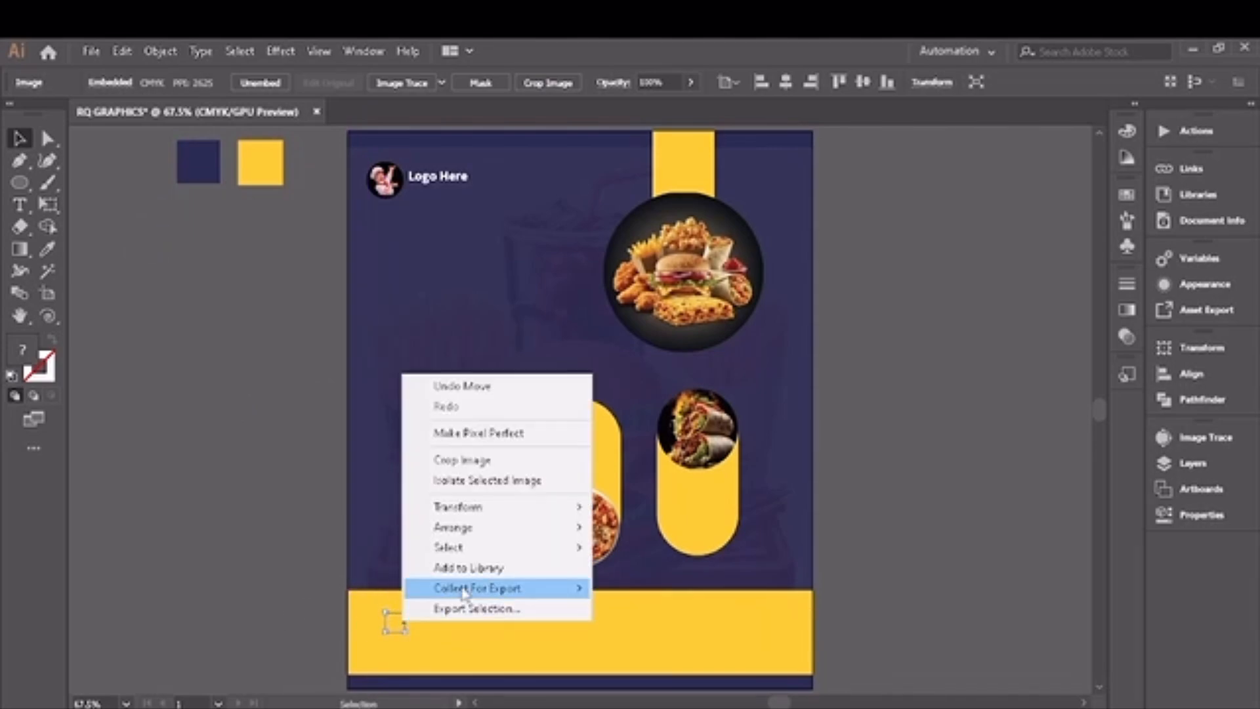
pyautogui.moveTo(482, 527)
pyautogui.click(653, 530)
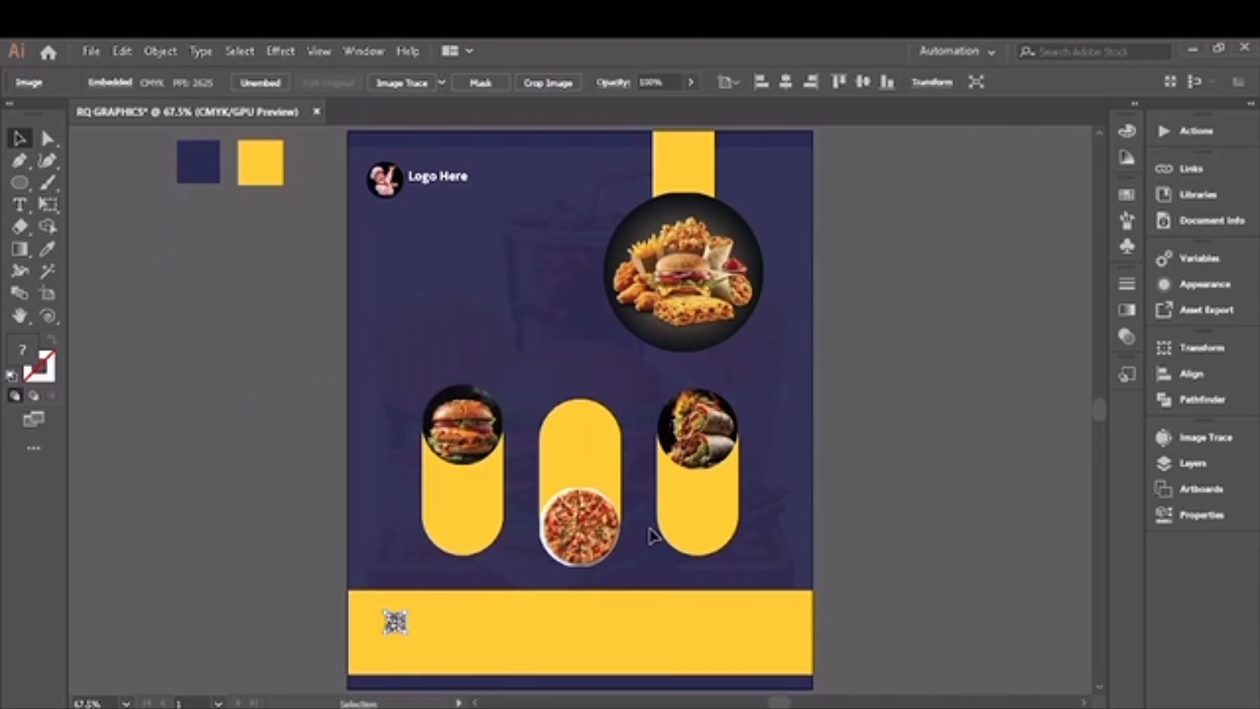
pyautogui.click(241, 461)
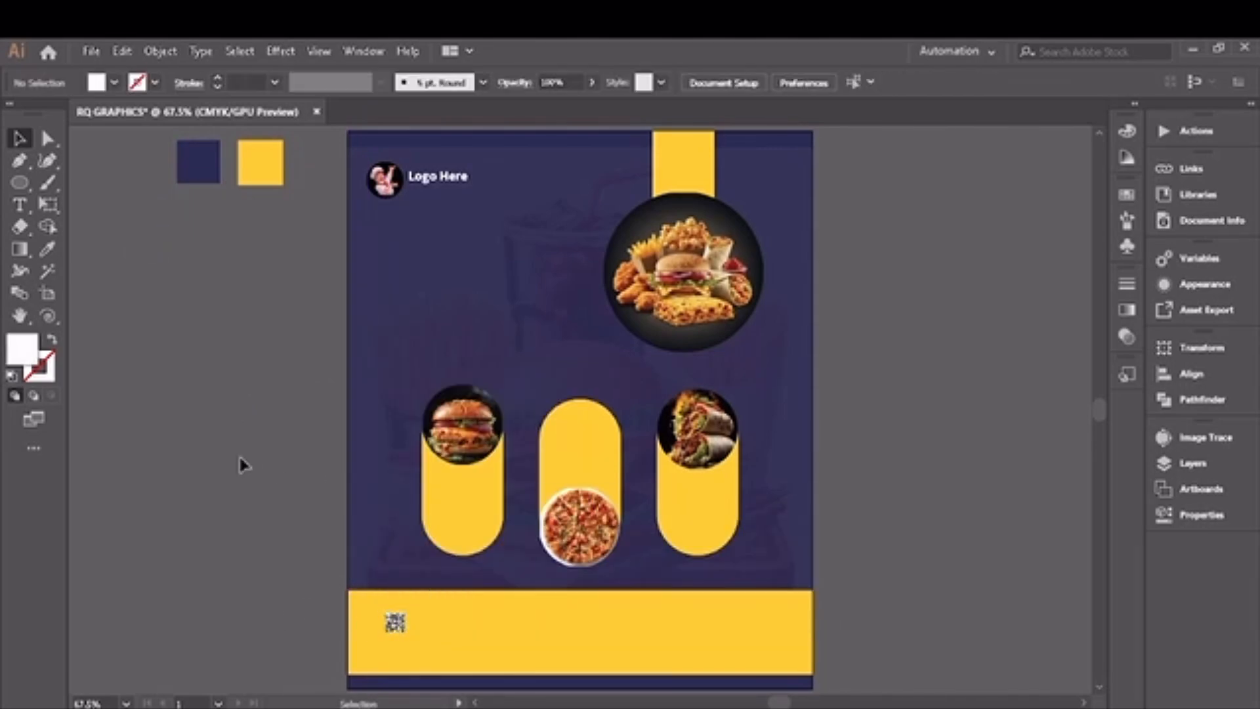
# Step: Add two separate text lines beside the artboard reading "DELICIOUS" and "FOOD MENU", one above the other
pyautogui.click(19, 204)
pyautogui.click(145, 286)
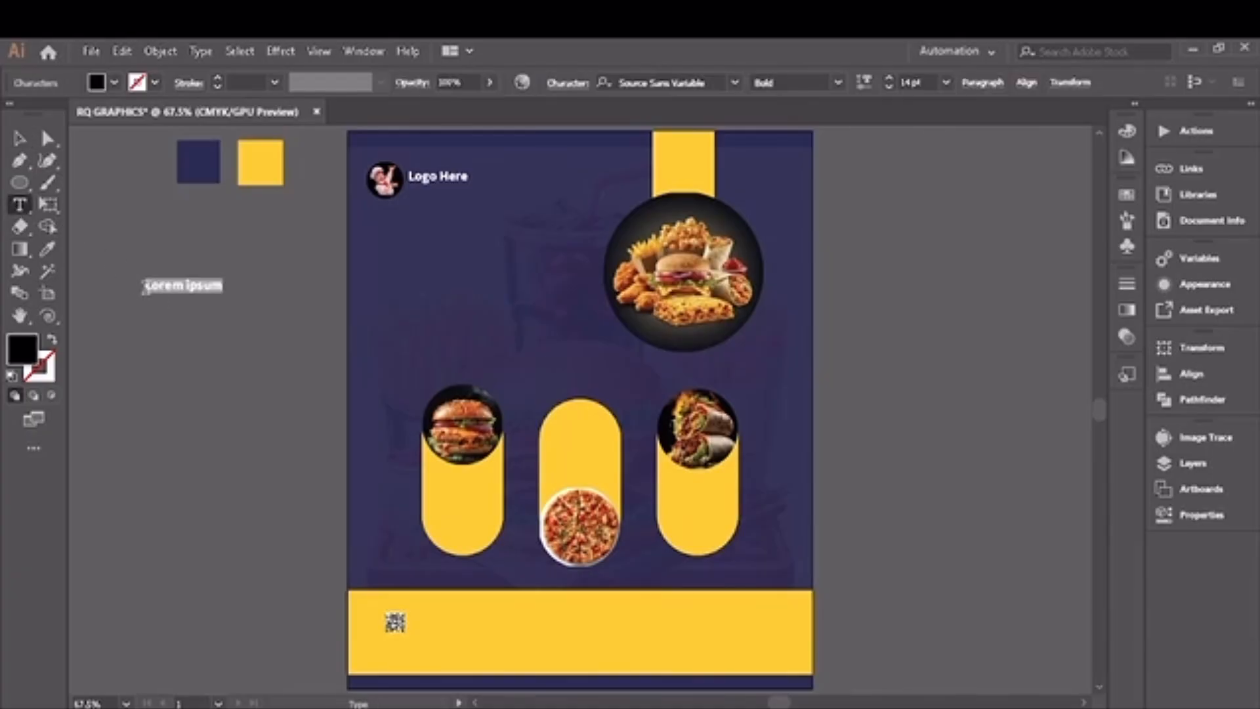
pyautogui.press('BackSpace')
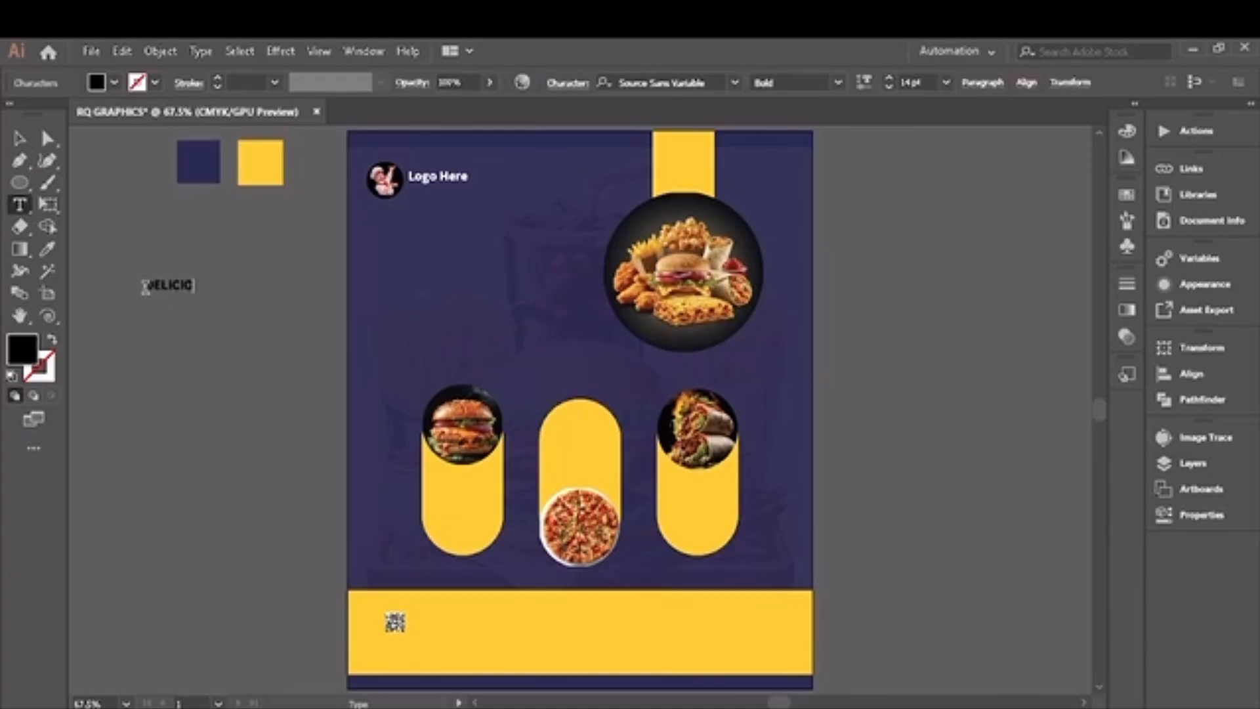
pyautogui.write('DELICIOUS')
pyautogui.keyDown('ctrl'); pyautogui.click(145, 305); pyautogui.keyUp('ctrl')
pyautogui.click(145, 306)
pyautogui.press('BackSpace')
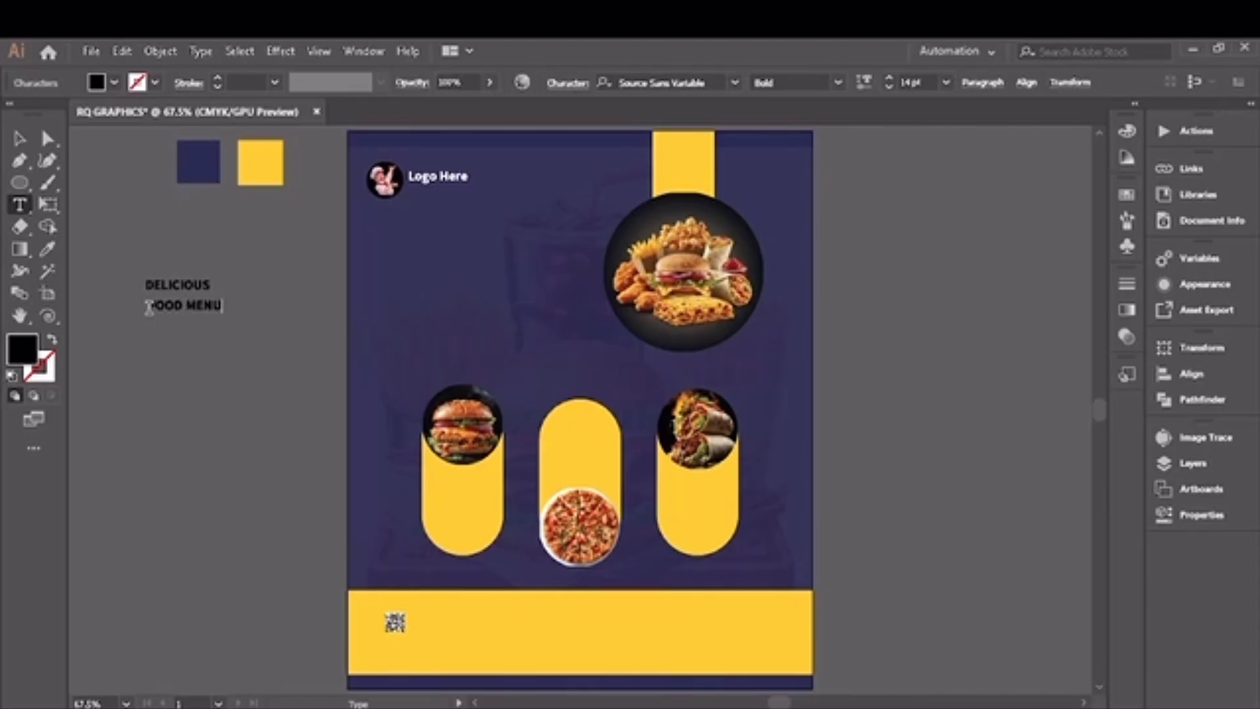
pyautogui.click(17, 137)
pyautogui.click(21, 141)
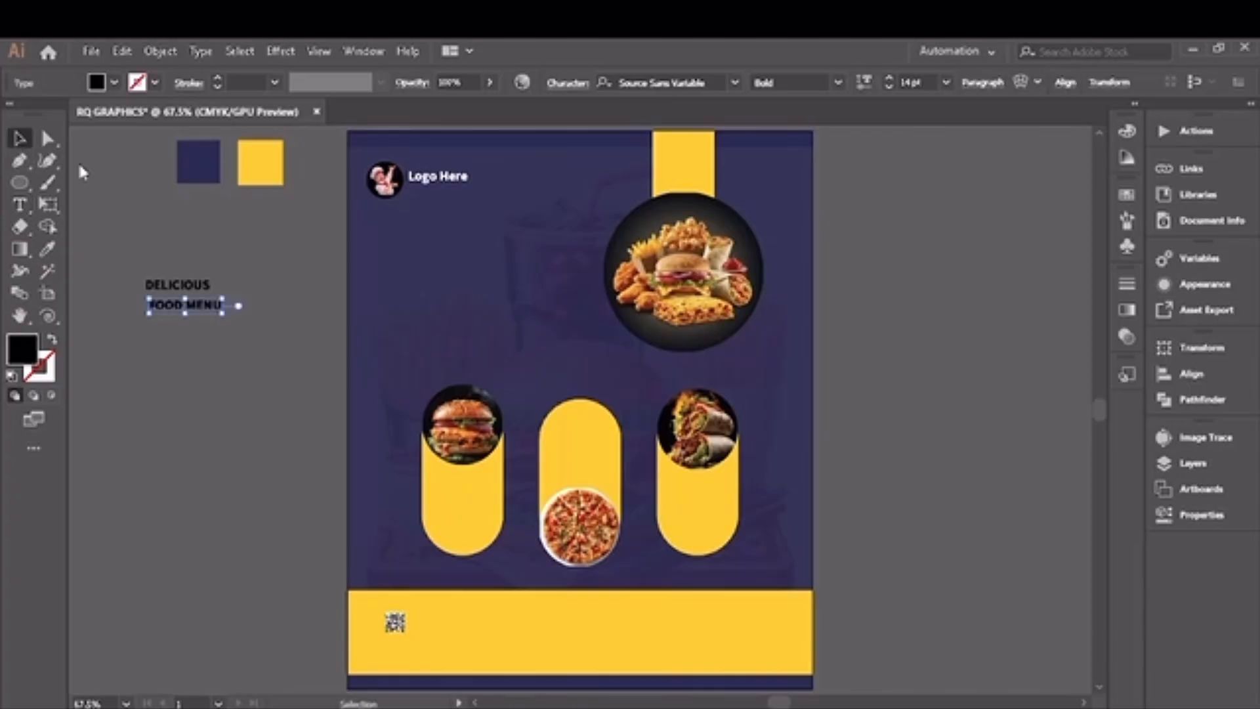
# Step: Fill both headline lines with white and set their font to Source Serif Variable
pyautogui.moveTo(144, 269); pyautogui.dragTo(206, 330)
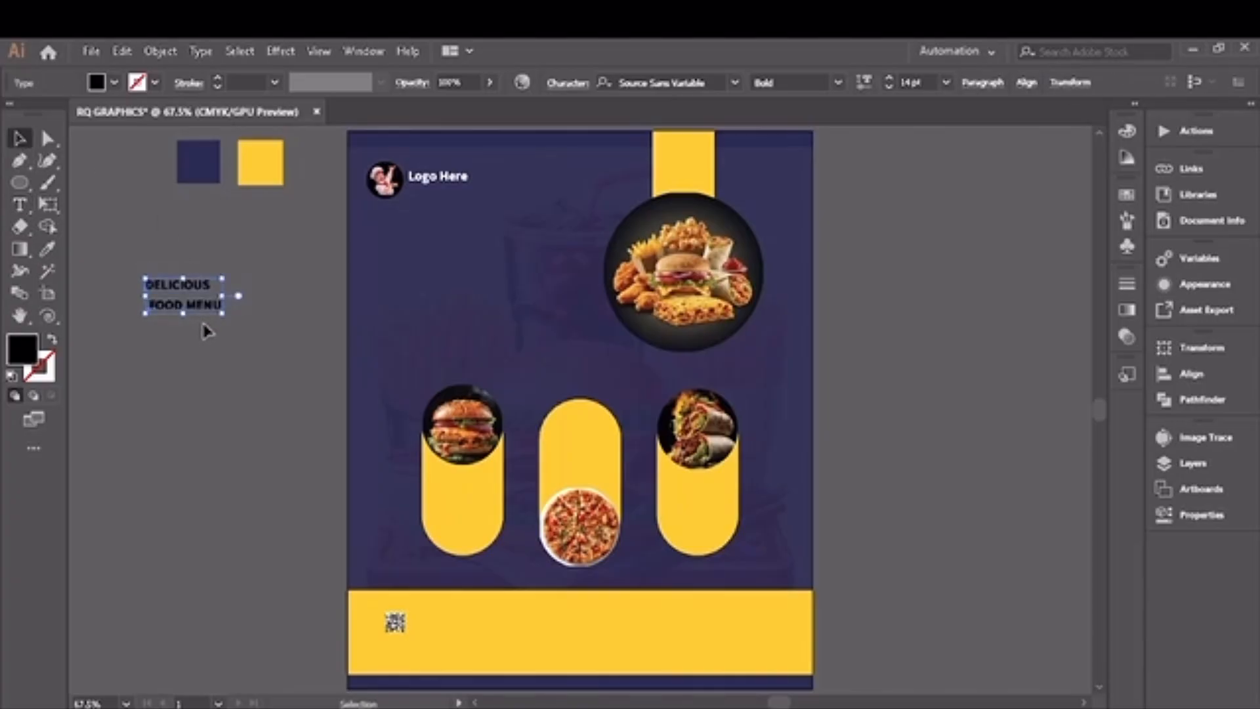
pyautogui.click(115, 82)
pyautogui.click(31, 118)
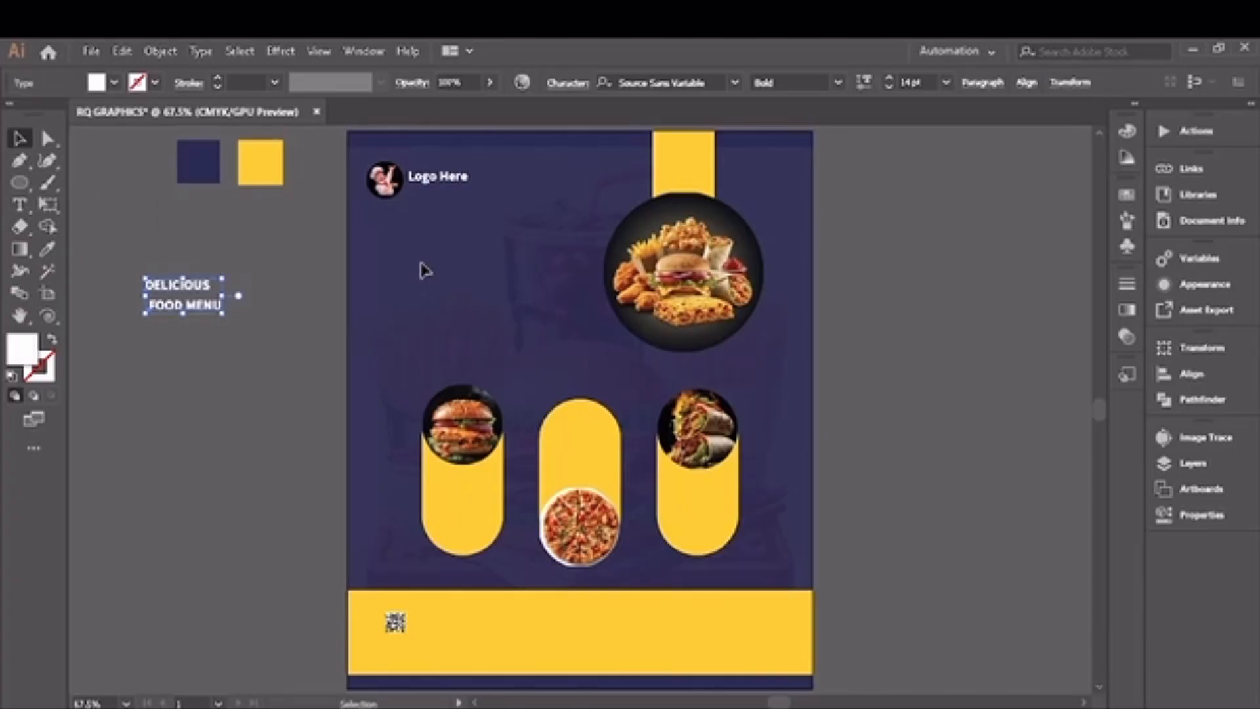
pyautogui.click(734, 82)
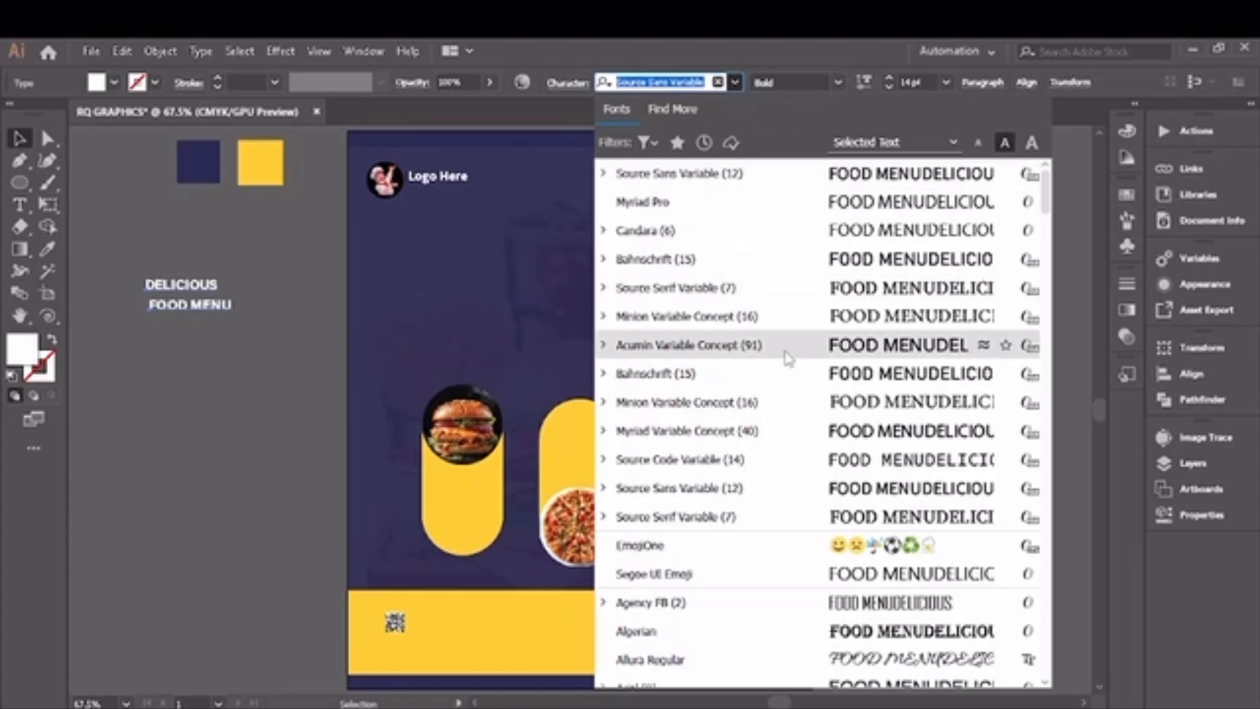
pyautogui.click(794, 299)
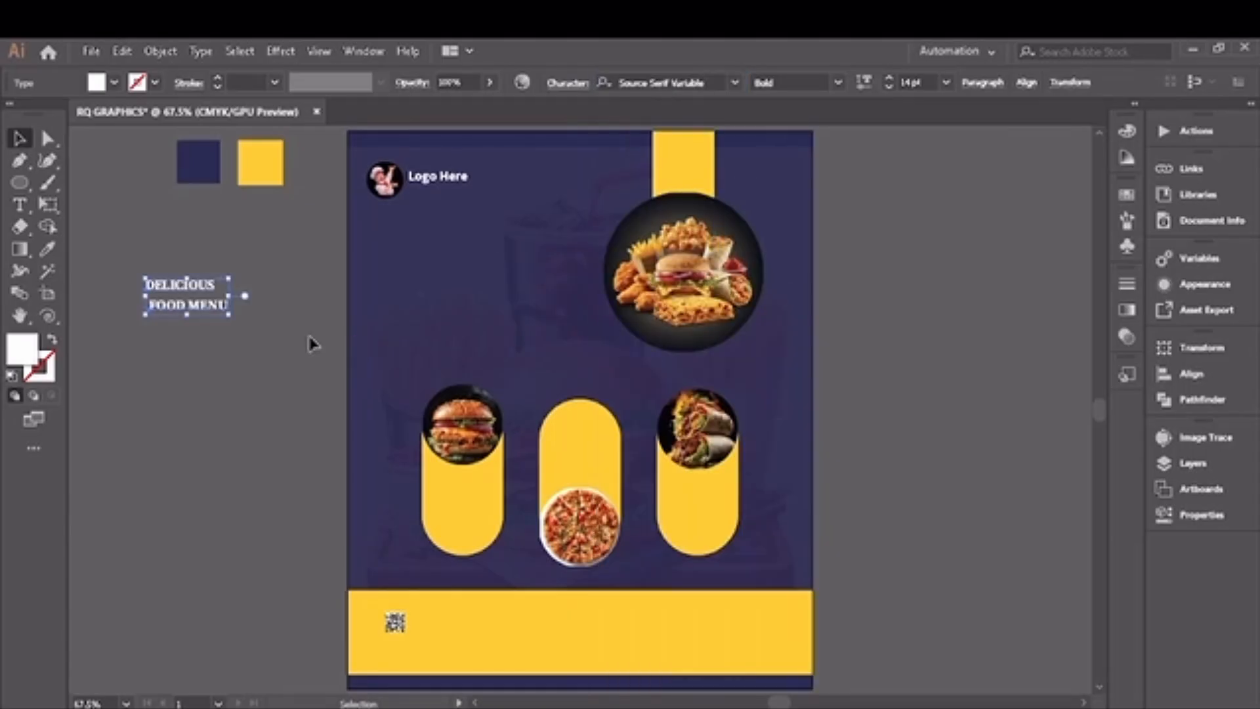
# Step: Place the headline below the logo at 26 pt and align the left edges of its two lines
pyautogui.moveTo(225, 307); pyautogui.dragTo(477, 246)
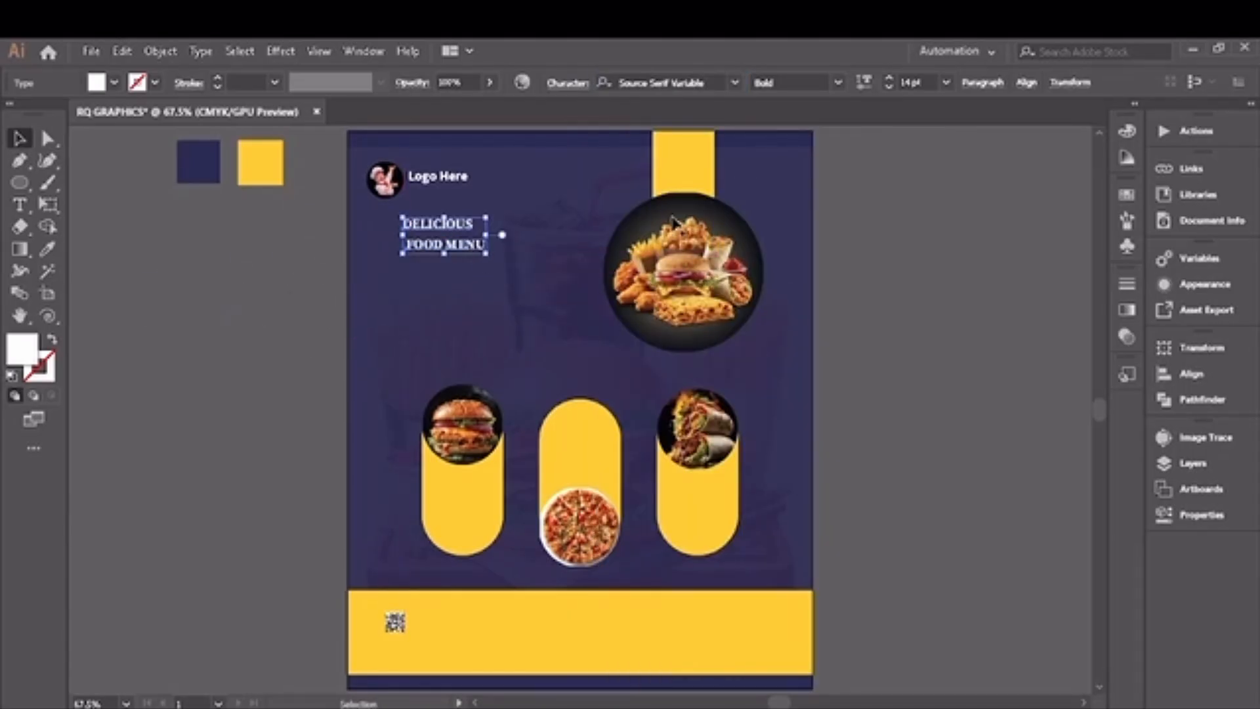
pyautogui.click(891, 78)
pyautogui.click(891, 78)
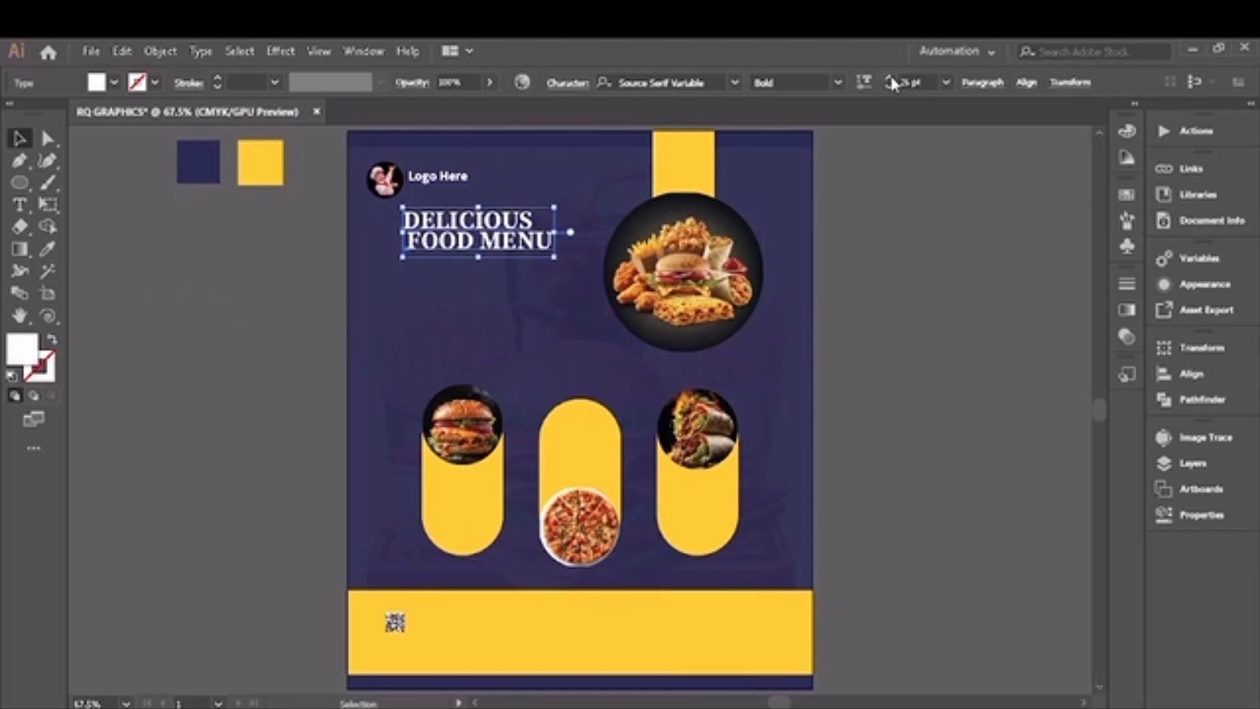
pyautogui.moveTo(473, 242); pyautogui.dragTo(466, 243)
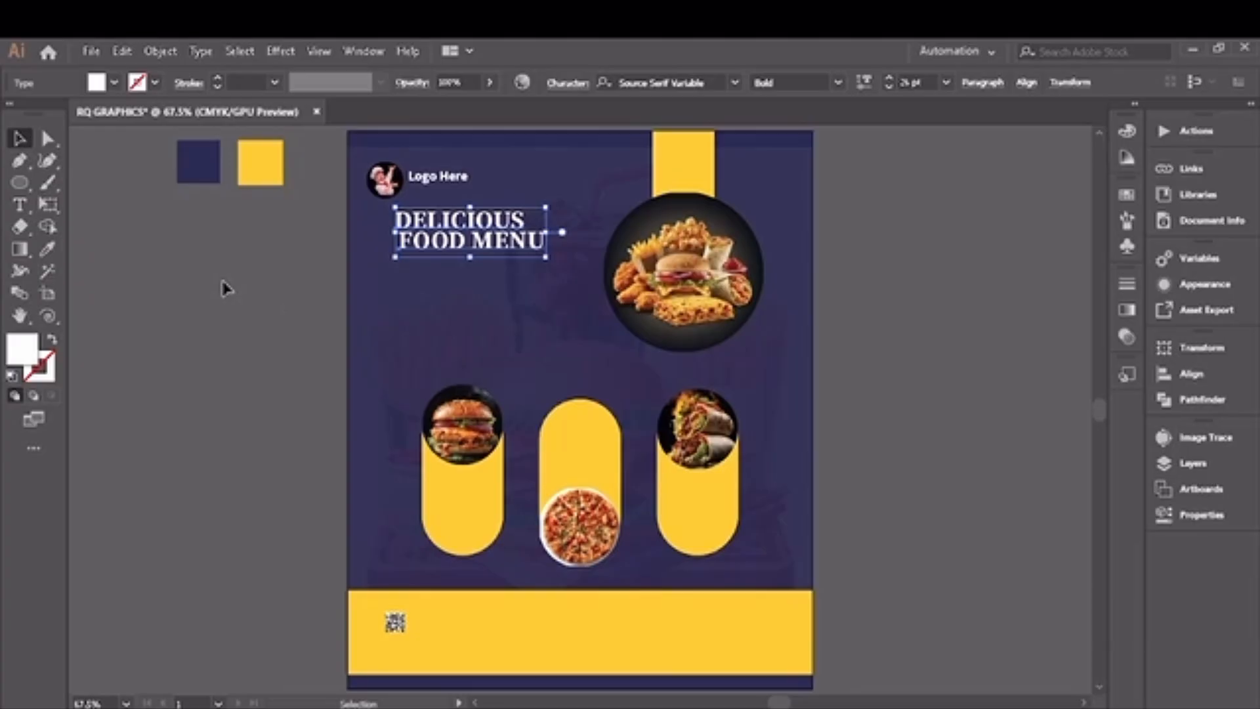
pyautogui.click(222, 283)
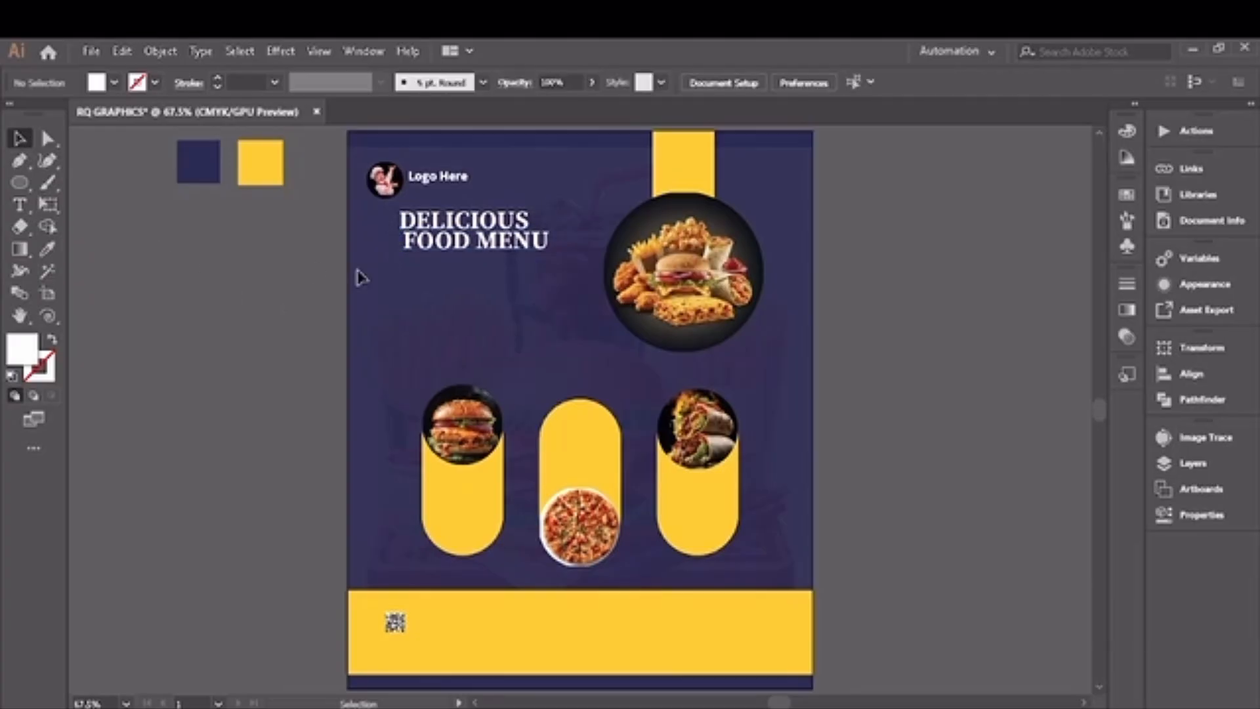
pyautogui.click(416, 256)
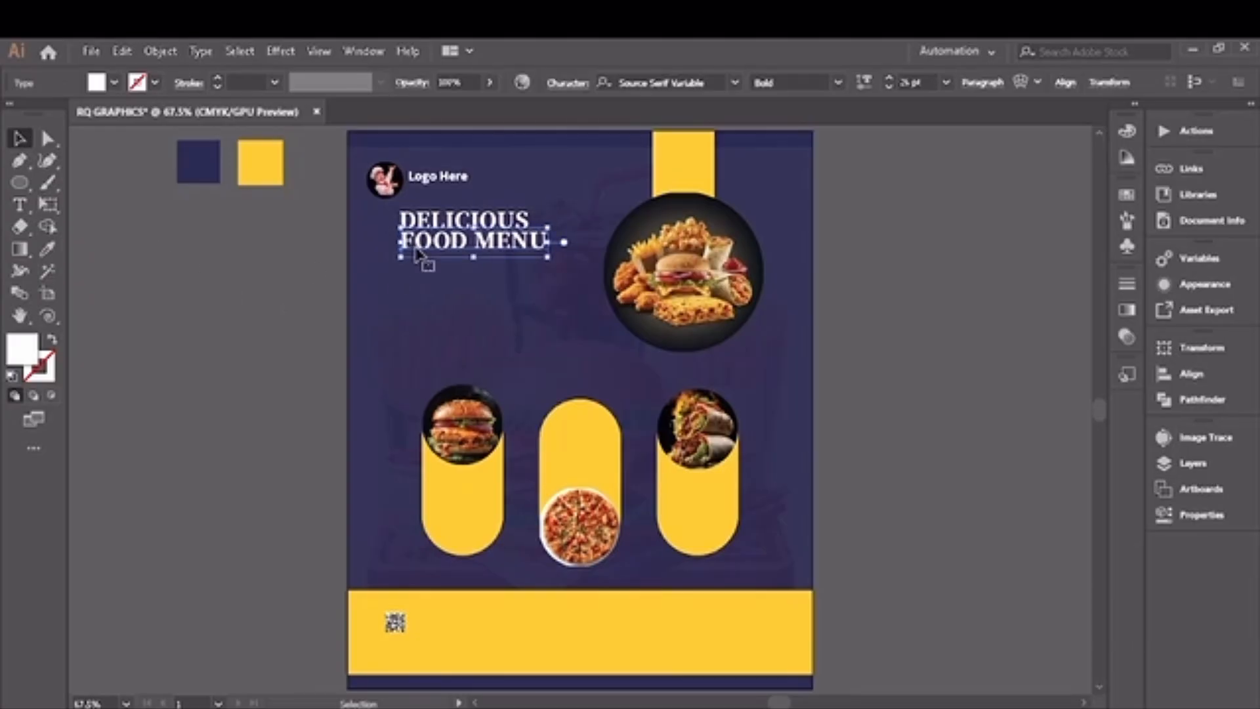
pyautogui.click(261, 281)
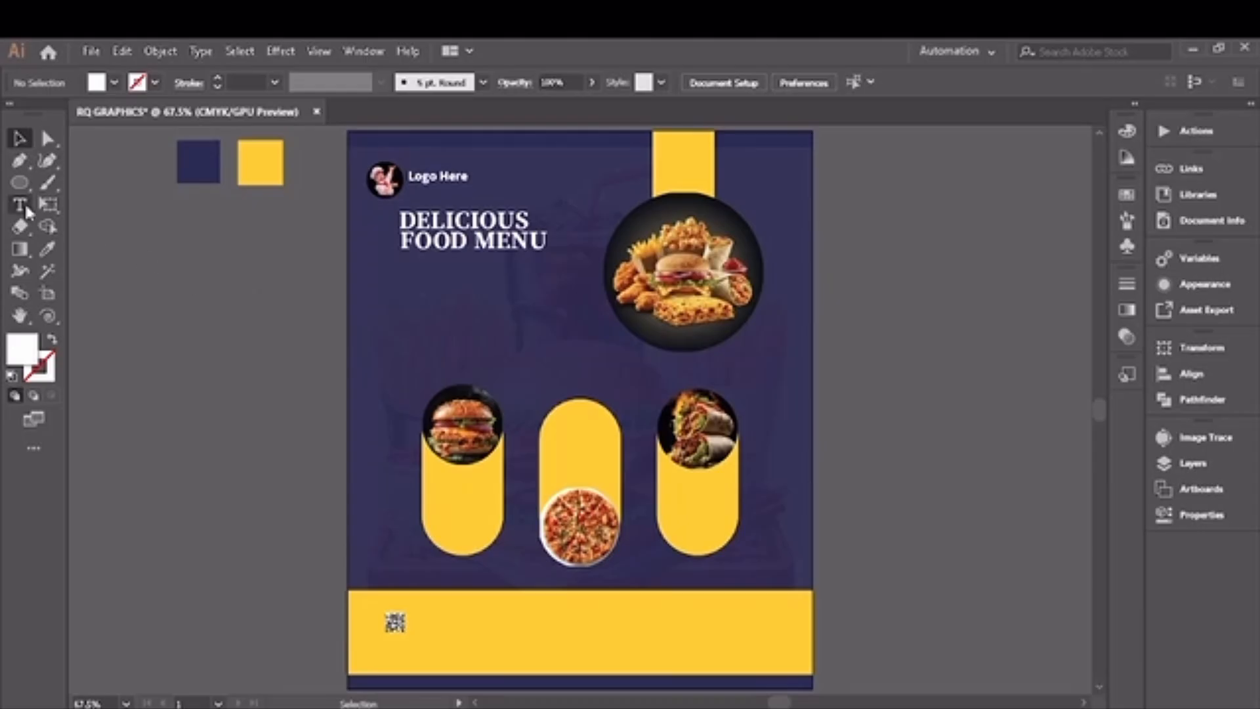
pyautogui.click(26, 209)
pyautogui.moveTo(396, 260)
pyautogui.mouseDown()
pyautogui.moveTo(613, 351)
pyautogui.moveTo(403, 294)
pyautogui.moveTo(407, 271)
pyautogui.mouseUp()
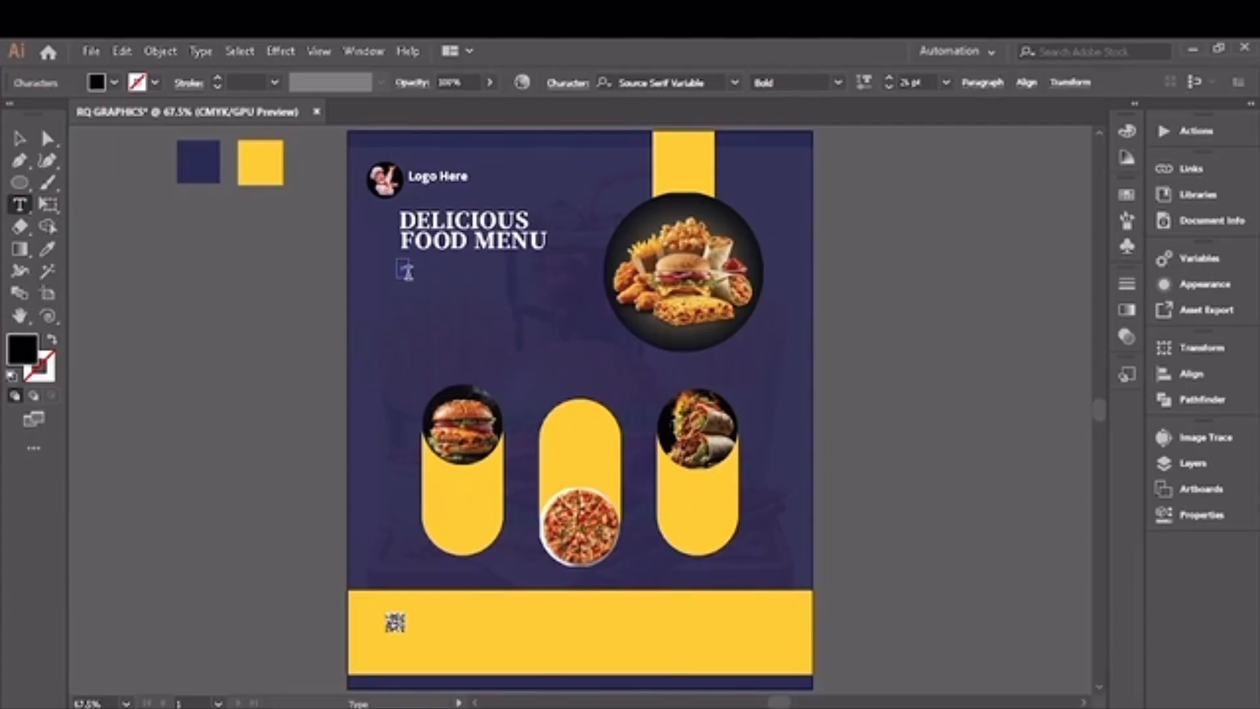
pyautogui.click(18, 138)
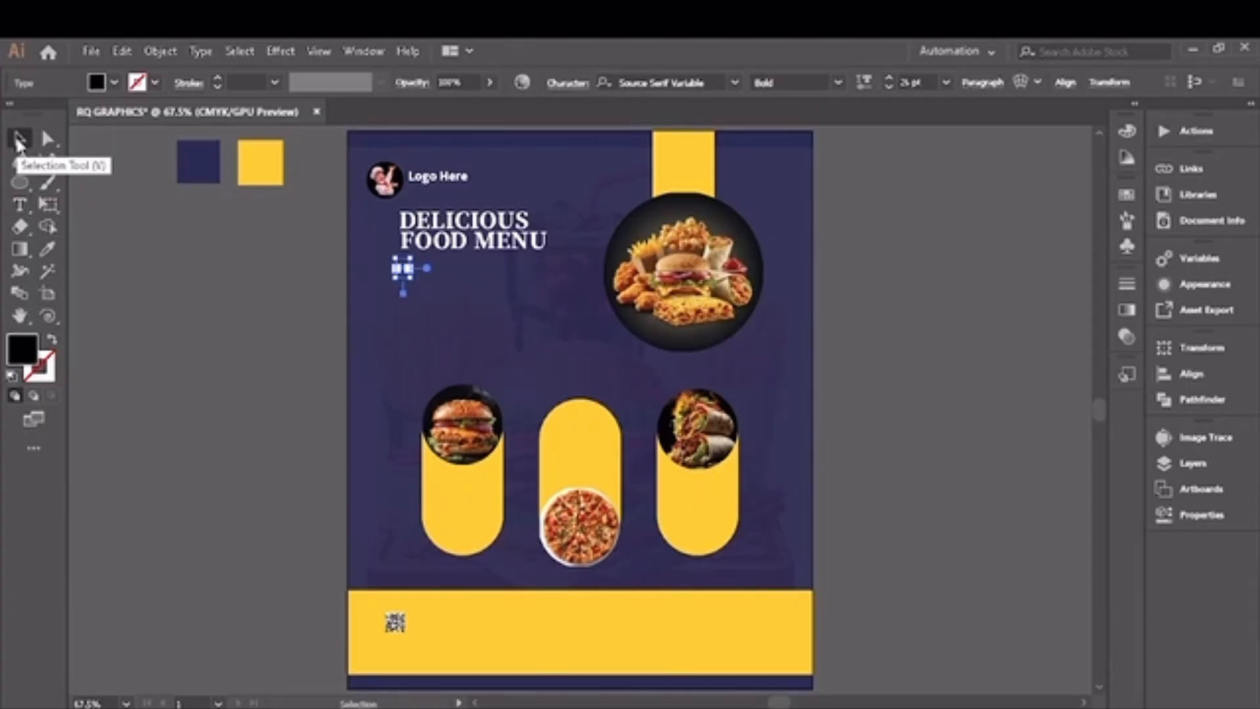
# Step: Set the type style to Myriad Pro Regular at 9 pt on a placeholder text beside the artboard, and clear the placeholder
pyautogui.click(20, 204)
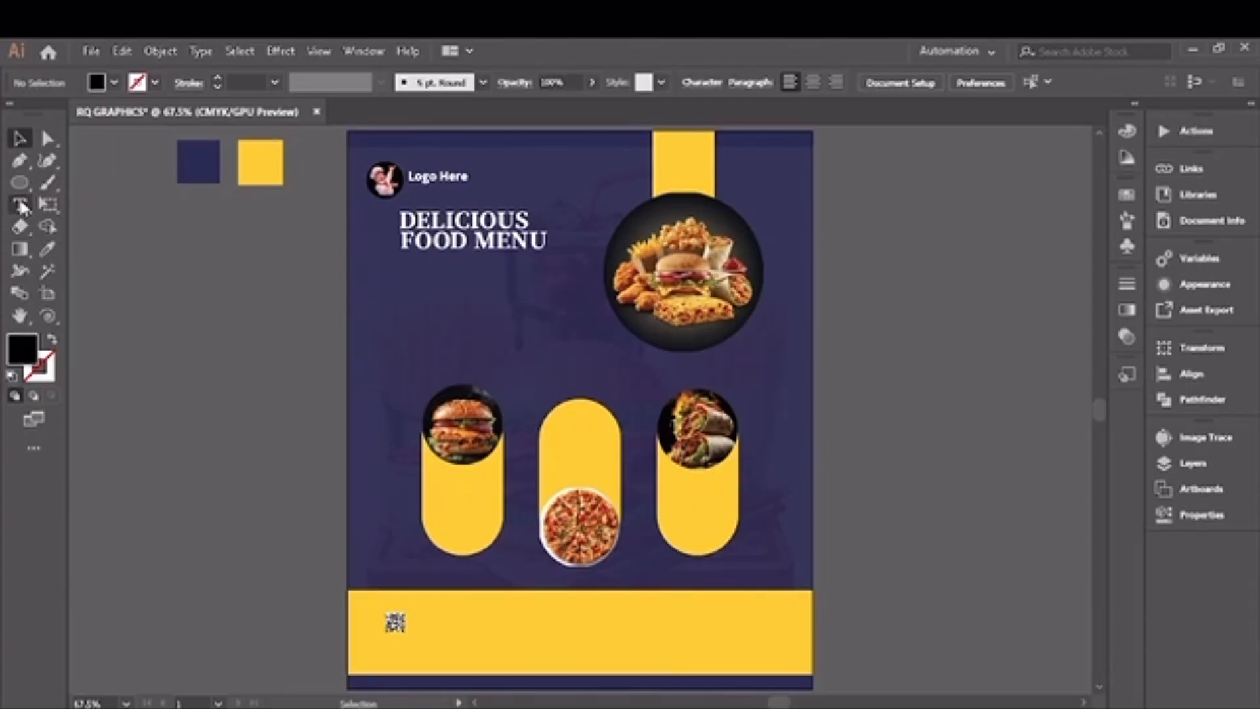
pyautogui.click(210, 231)
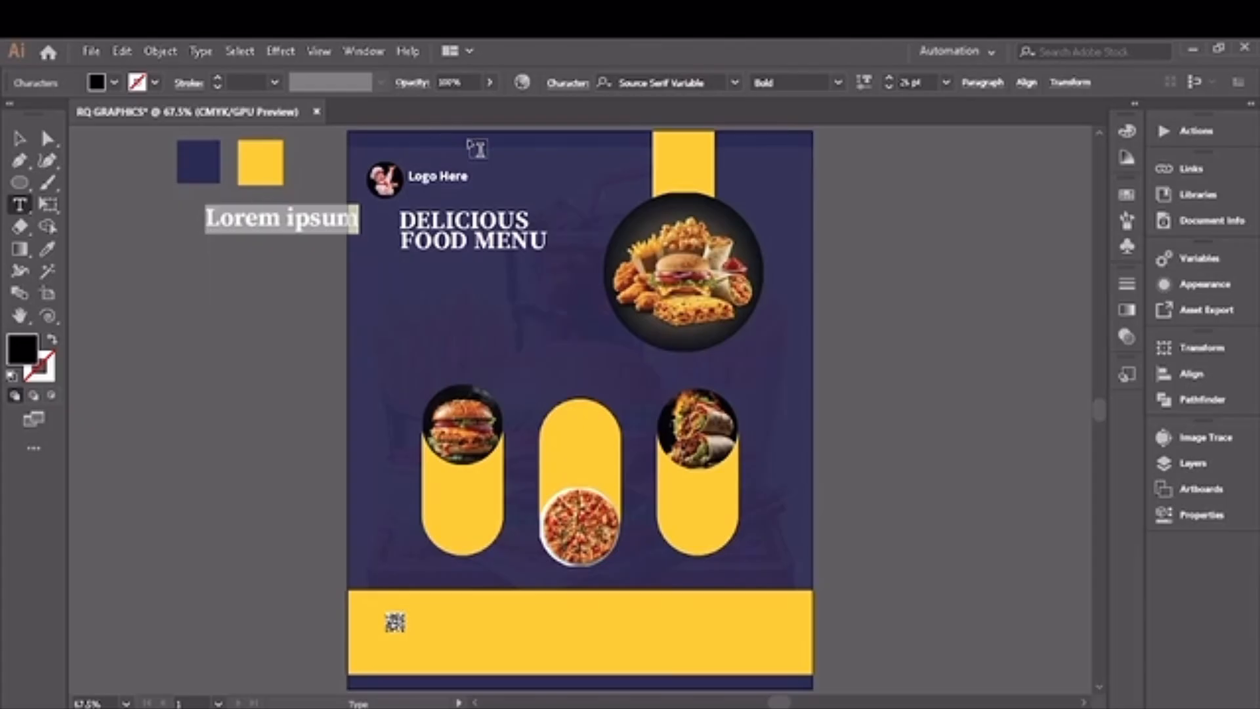
pyautogui.click(890, 85)
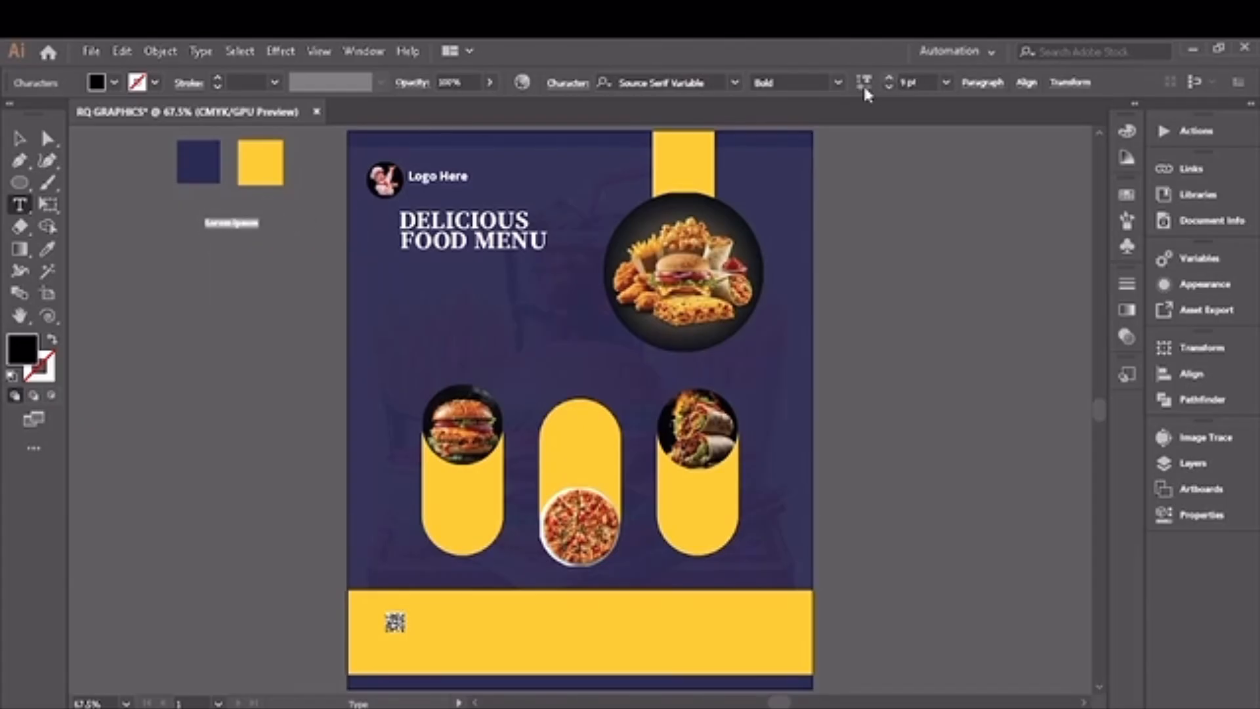
pyautogui.click(840, 84)
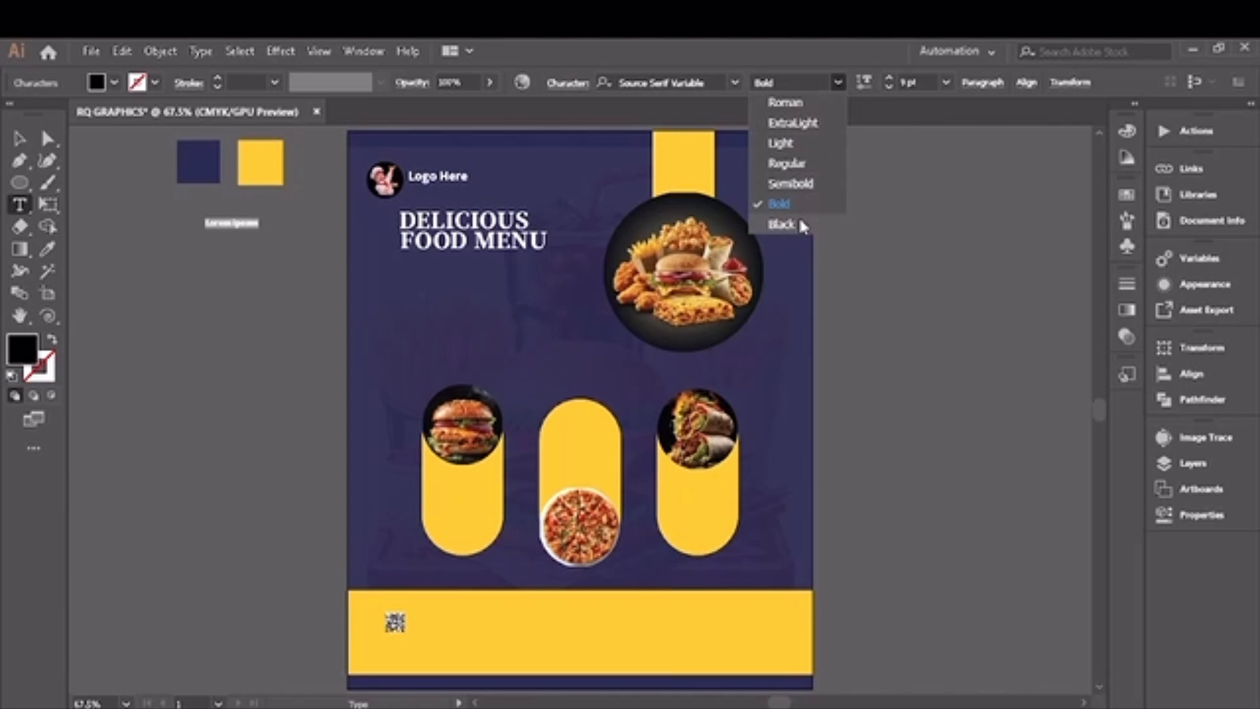
pyautogui.click(791, 164)
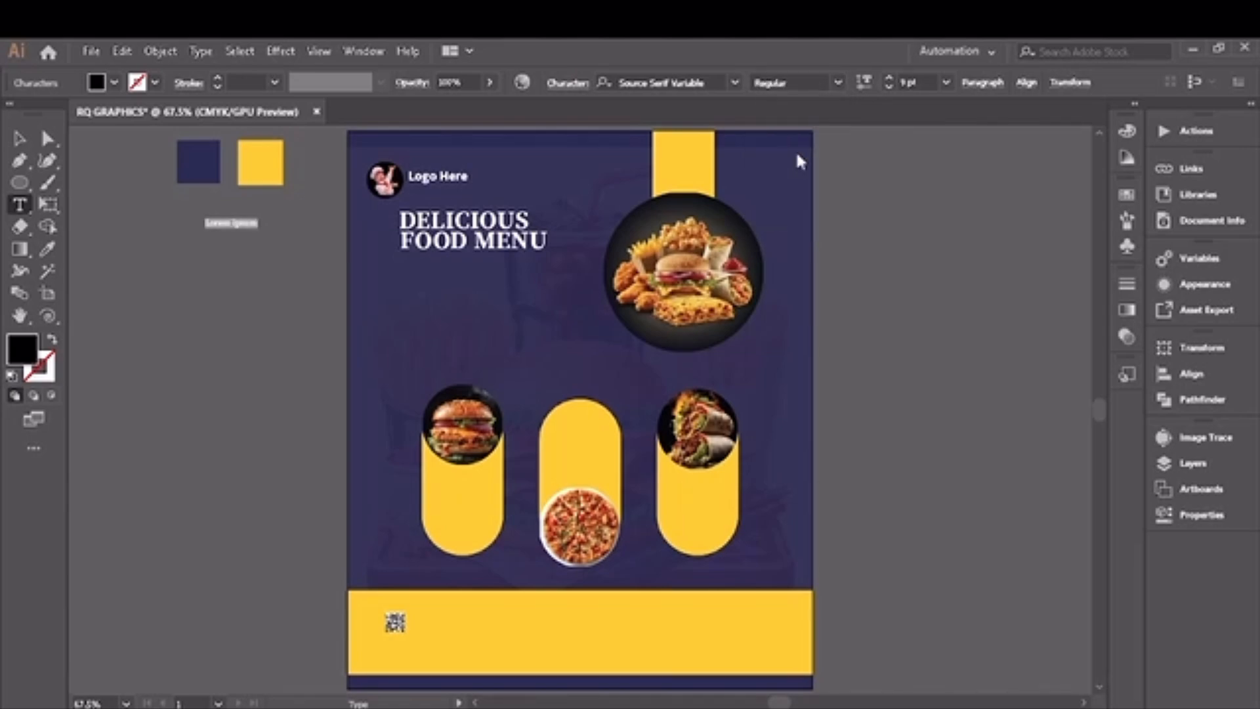
pyautogui.click(735, 82)
pyautogui.click(689, 232)
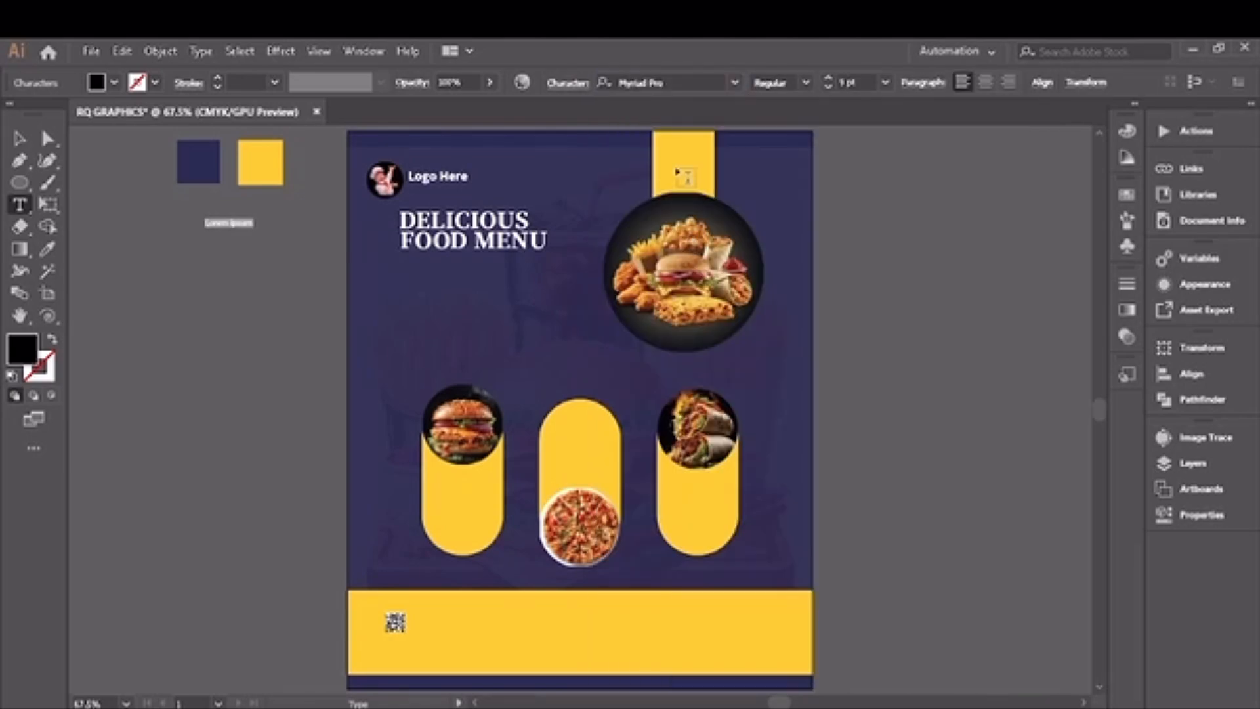
pyautogui.click(735, 82)
pyautogui.click(735, 82)
pyautogui.press('BackSpace')
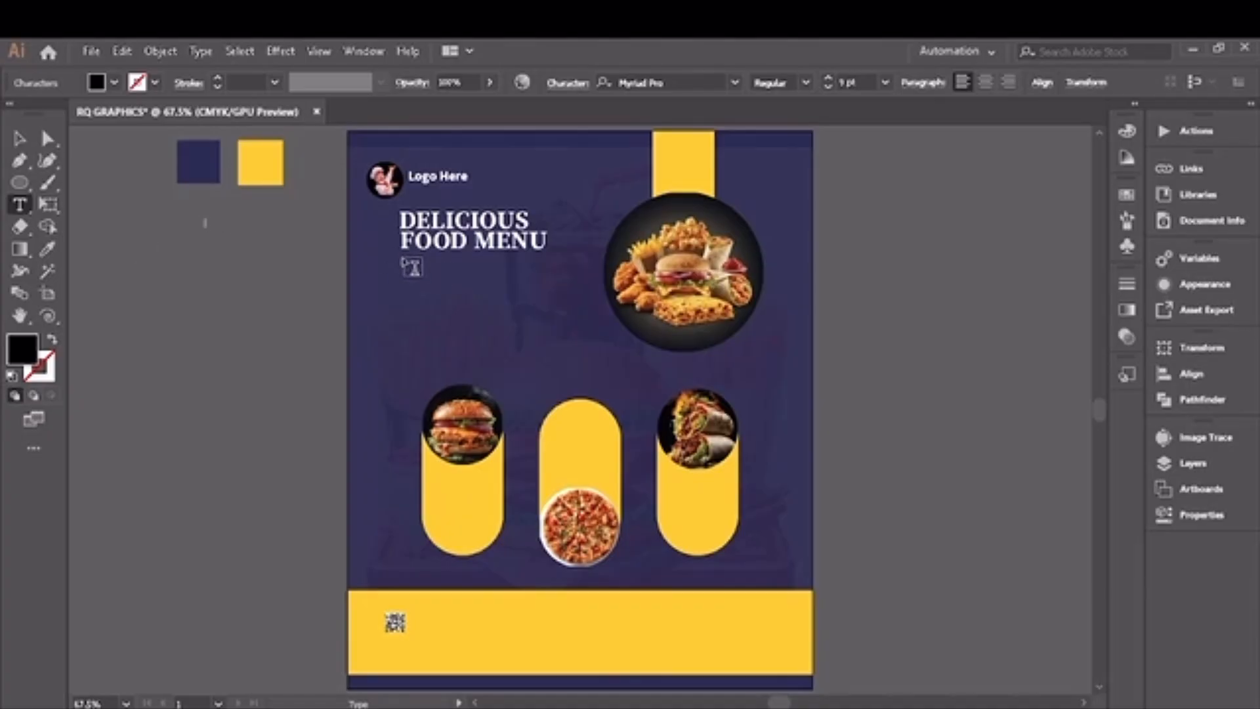
# Step: Add a lorem ipsum paragraph in a text area directly below the headline and fill it with white
pyautogui.moveTo(403, 258); pyautogui.dragTo(604, 335)
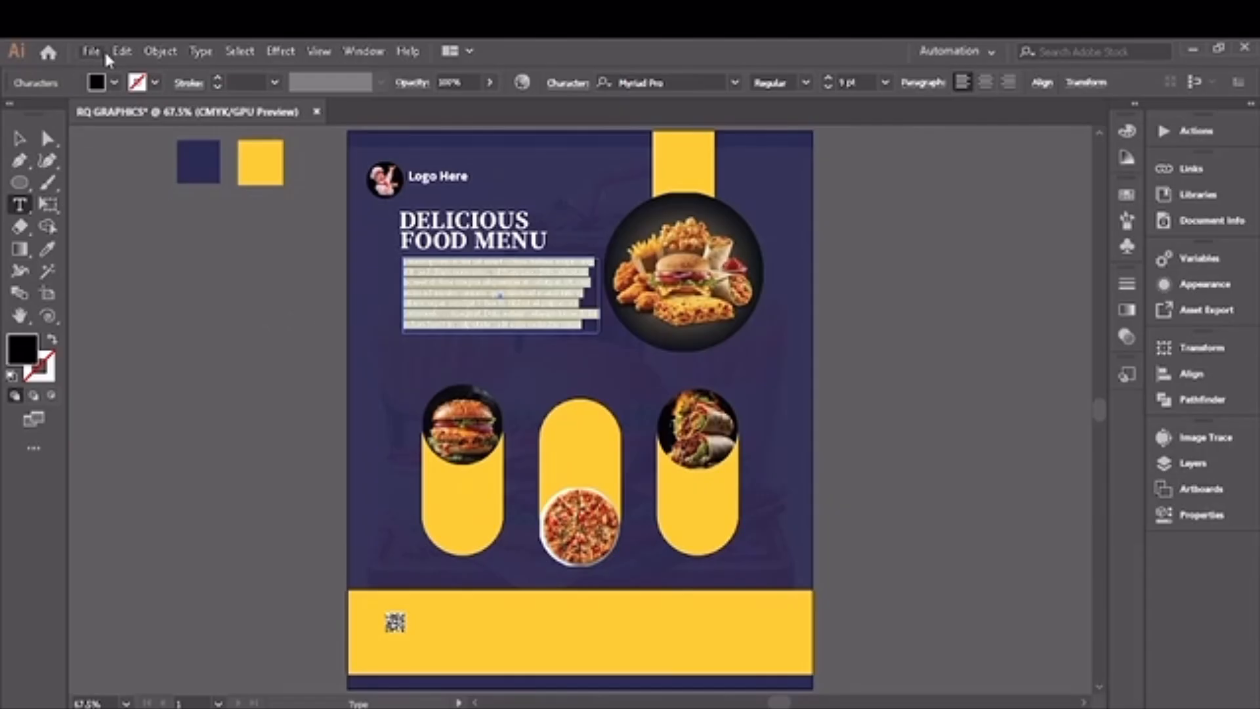
pyautogui.click(114, 83)
pyautogui.click(36, 116)
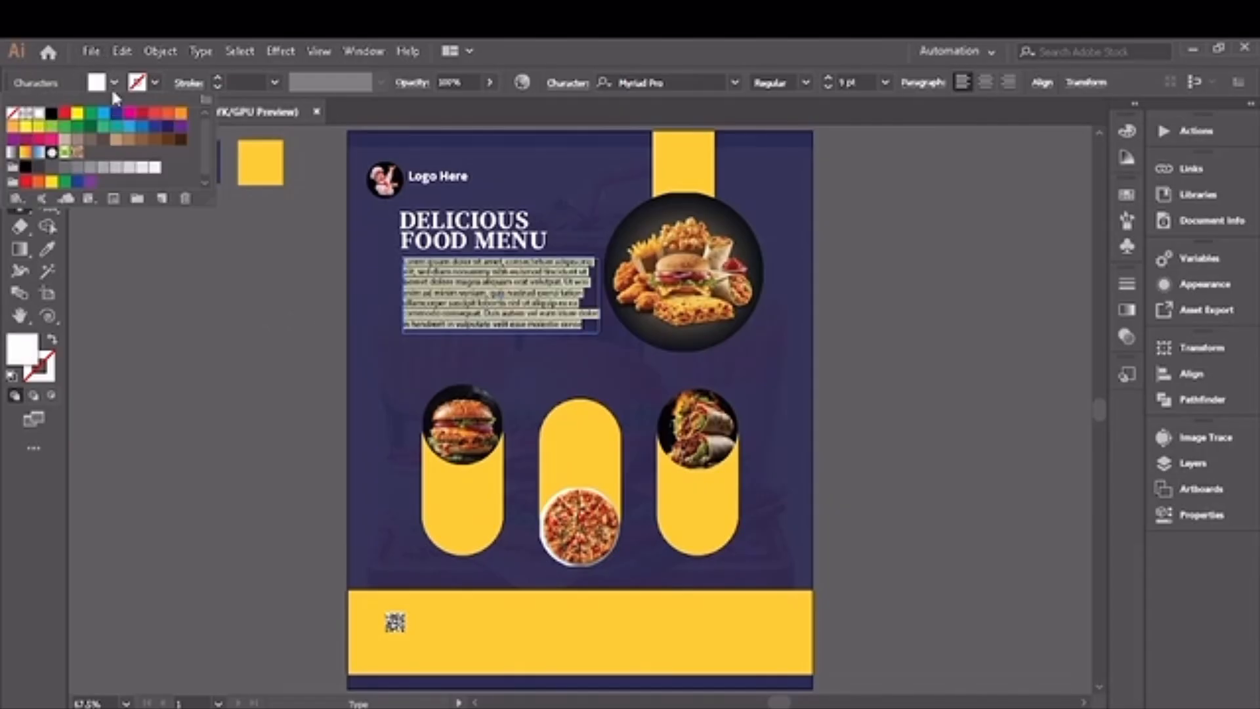
# Step: Draw a wide, thin rounded rectangle below the paragraph and fill it with the yellow sampled from the swatch square
pyautogui.moveTo(20, 191); pyautogui.dragTo(68, 291)
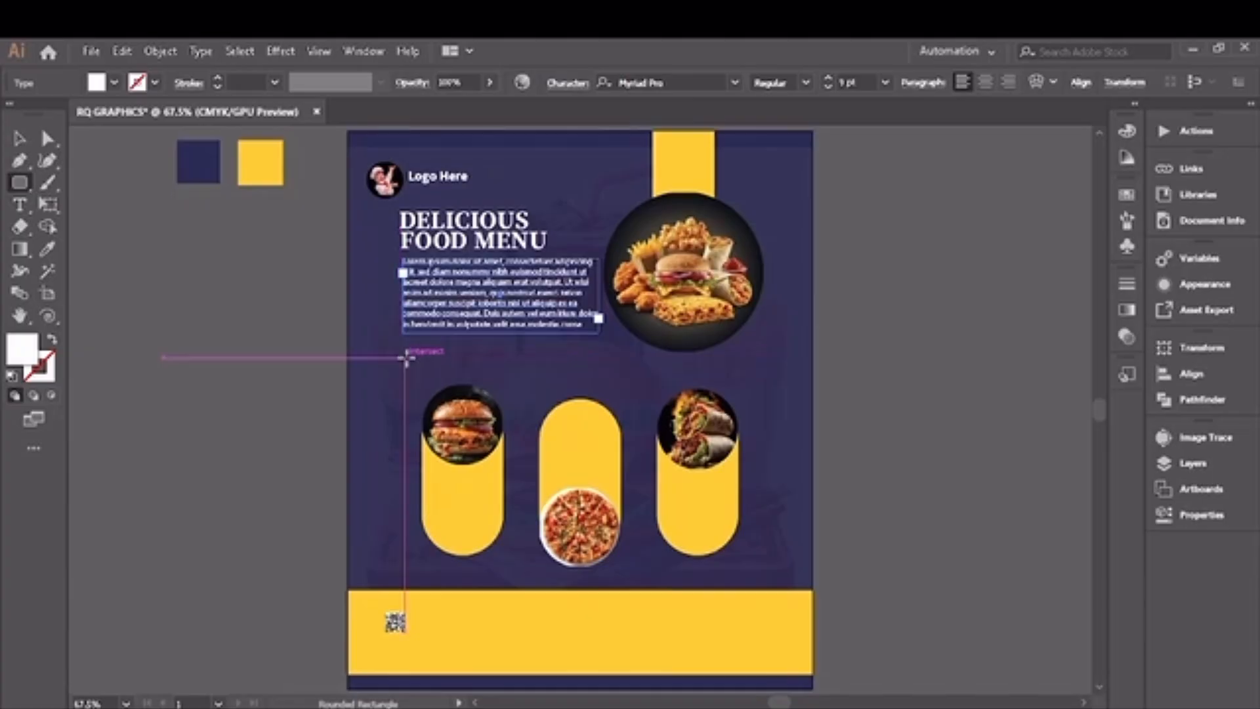
pyautogui.moveTo(409, 353); pyautogui.dragTo(588, 380)
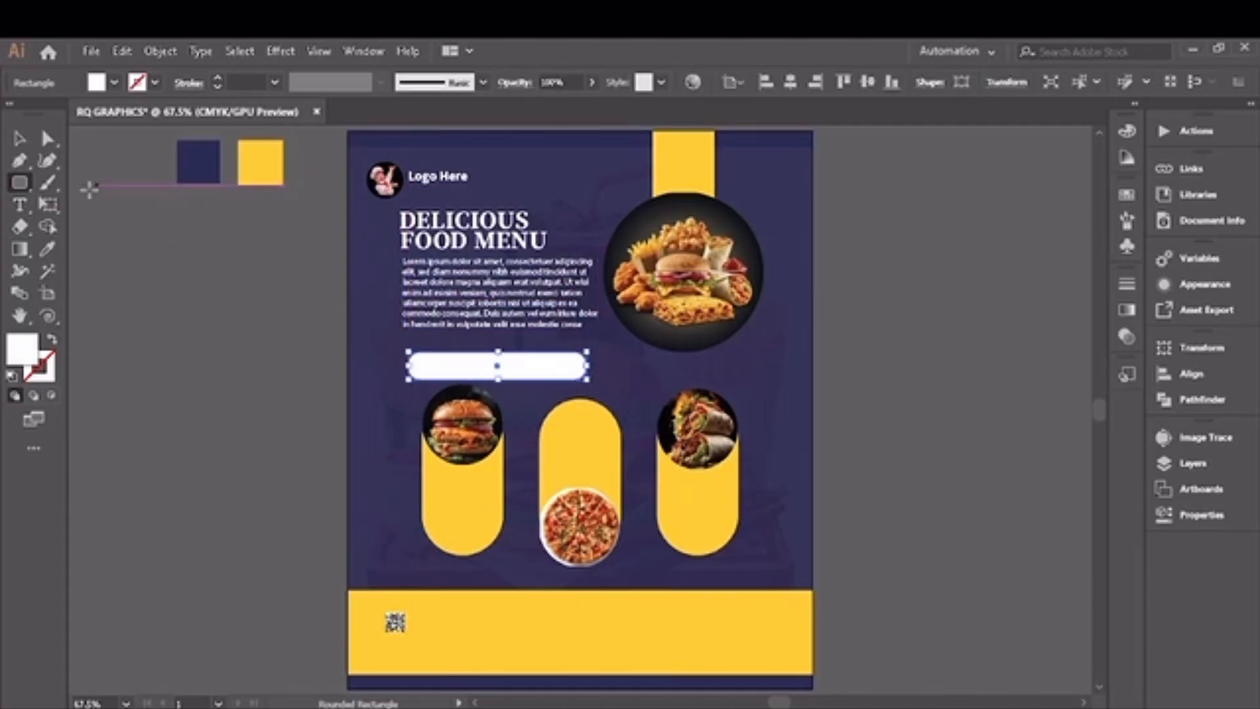
pyautogui.click(48, 248)
pyautogui.click(261, 162)
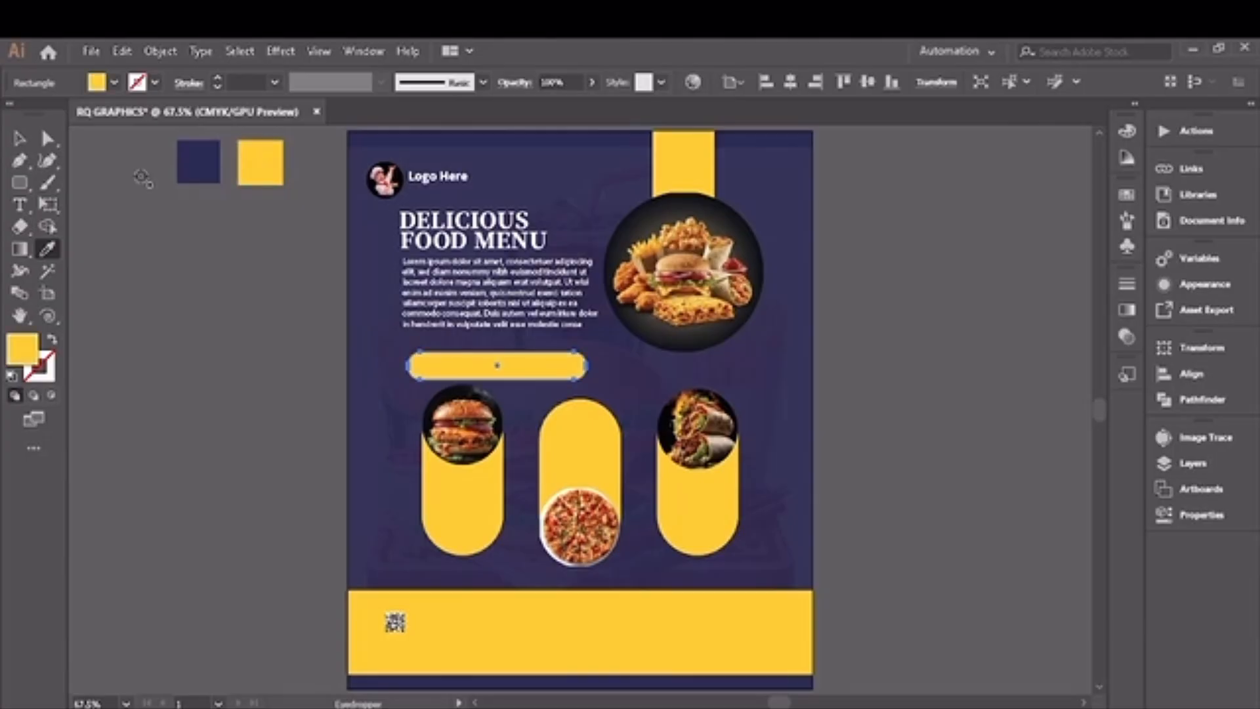
pyautogui.click(19, 139)
pyautogui.click(24, 204)
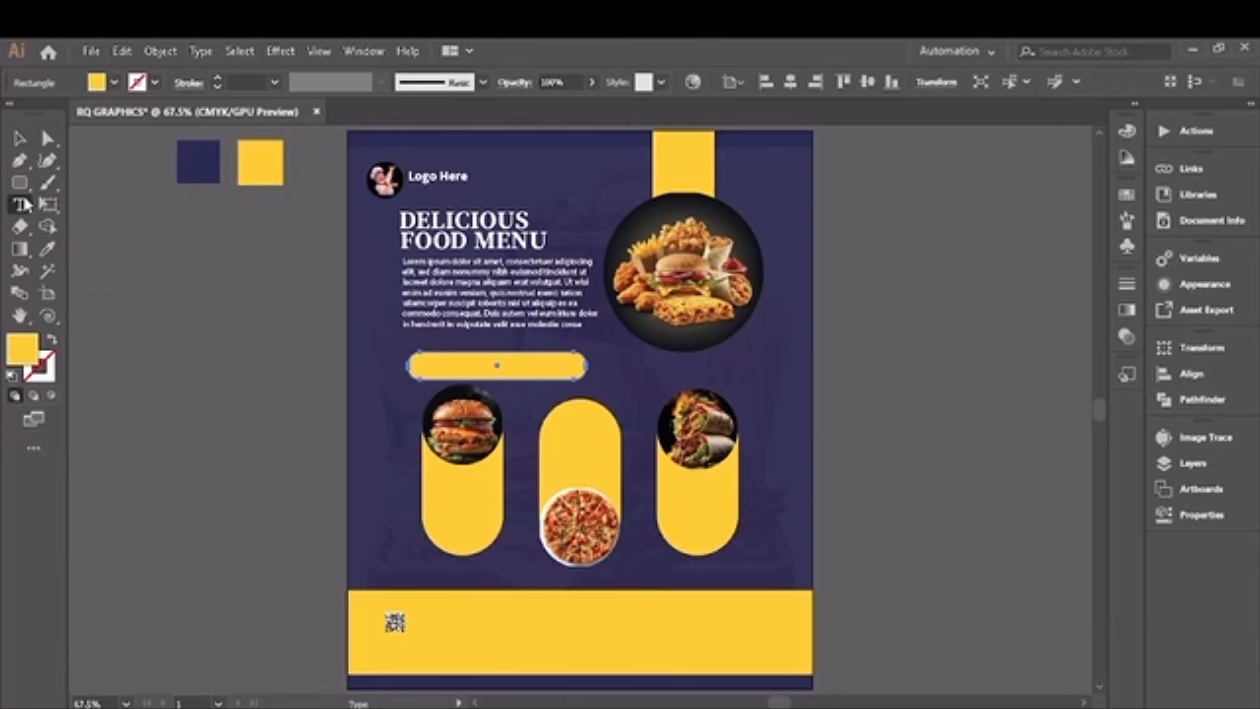
# Step: Add the text DISCOUNT 50% OFF beside the artboard in Source Sans Variable Black at 9 pt
pyautogui.click(151, 292)
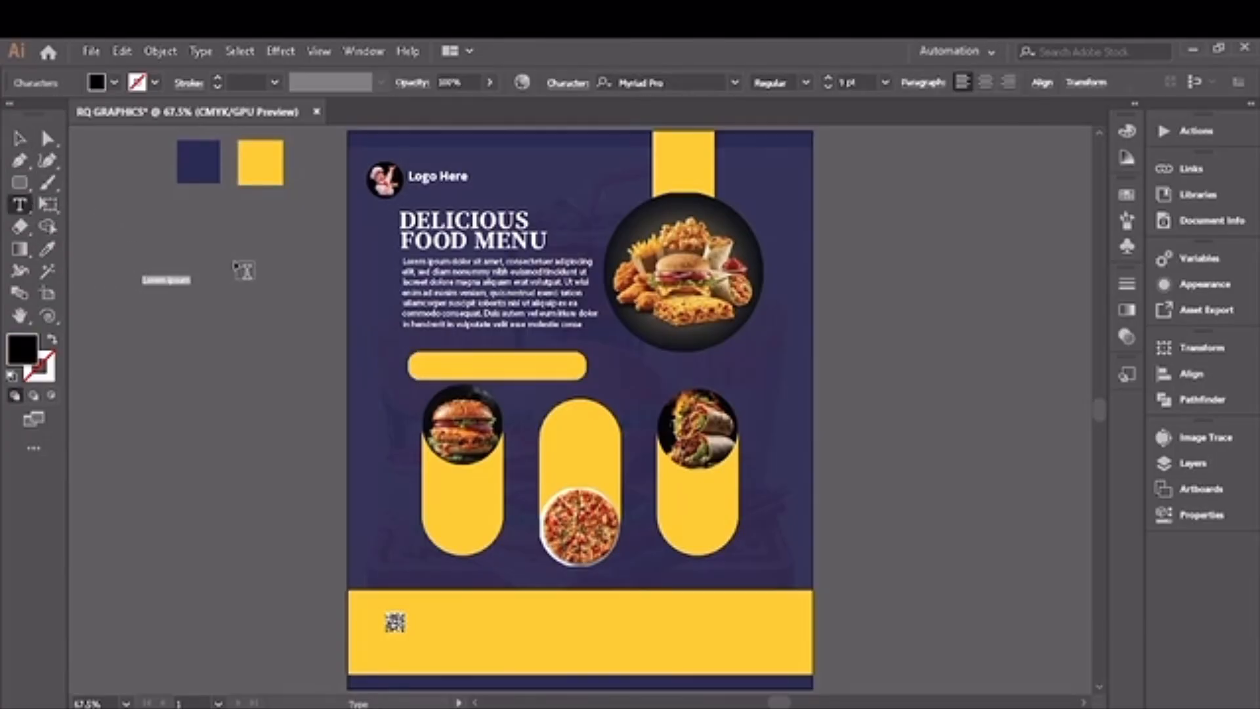
pyautogui.click(735, 81)
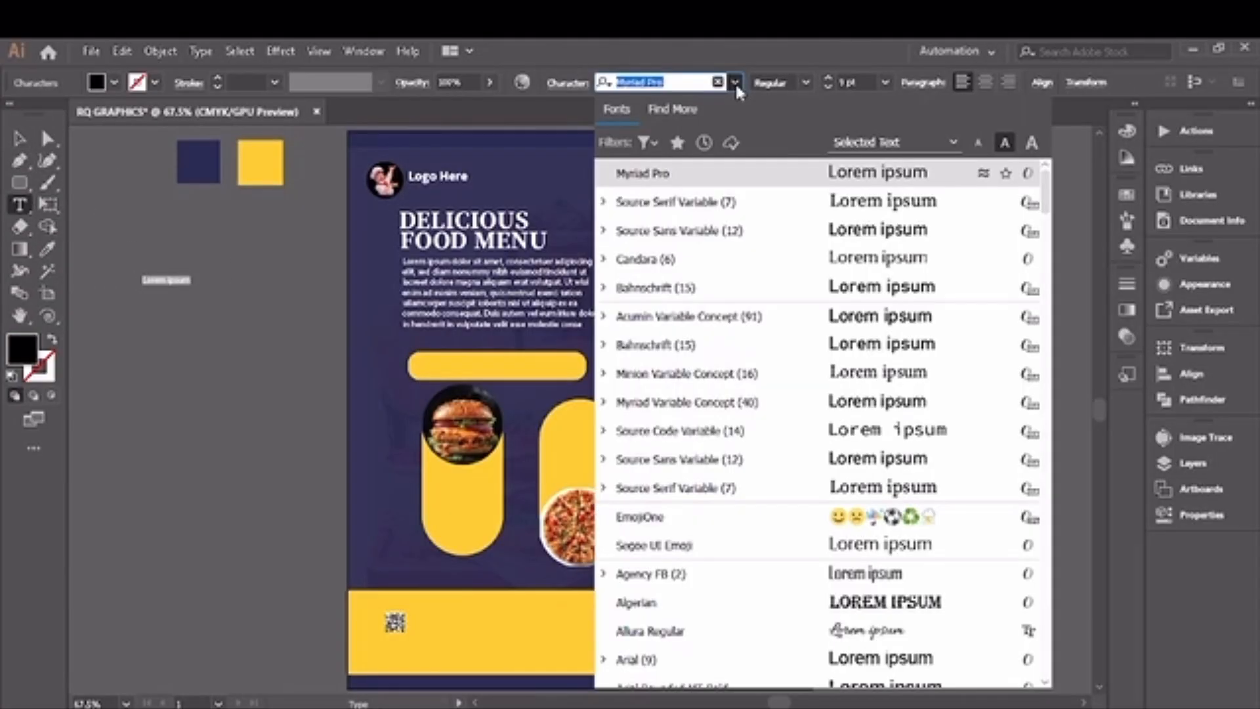
pyautogui.click(715, 230)
pyautogui.click(839, 82)
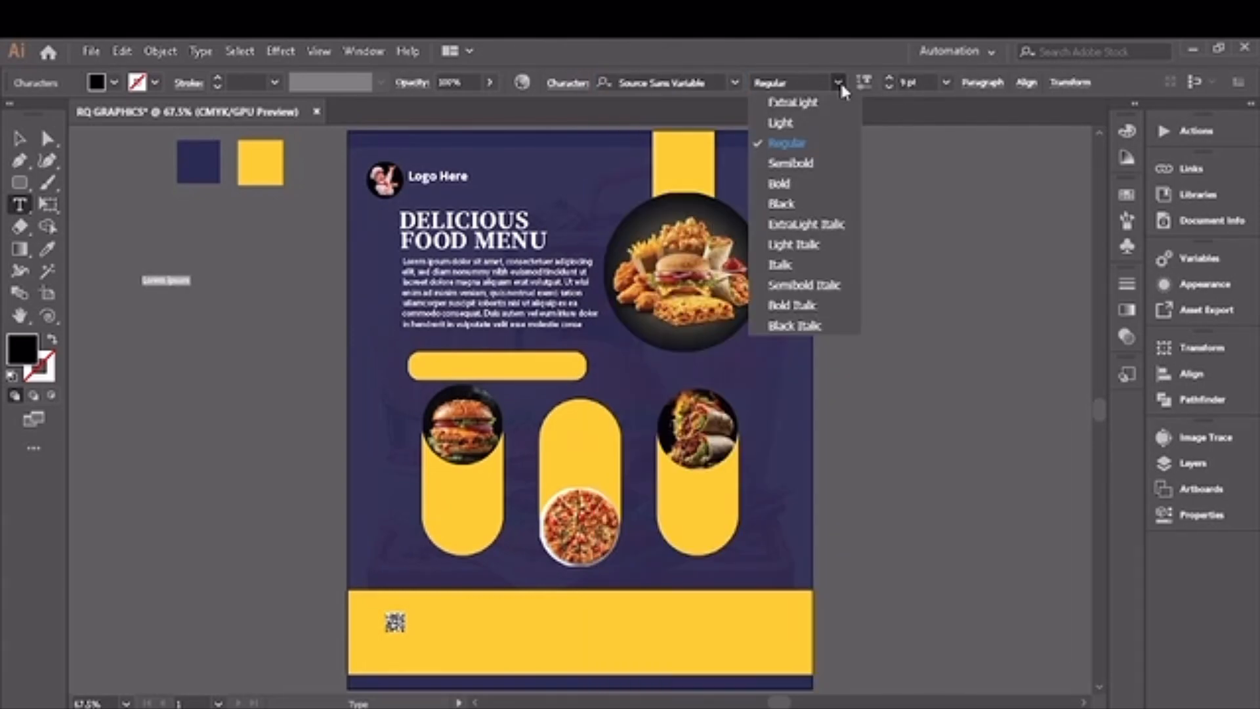
pyautogui.click(785, 204)
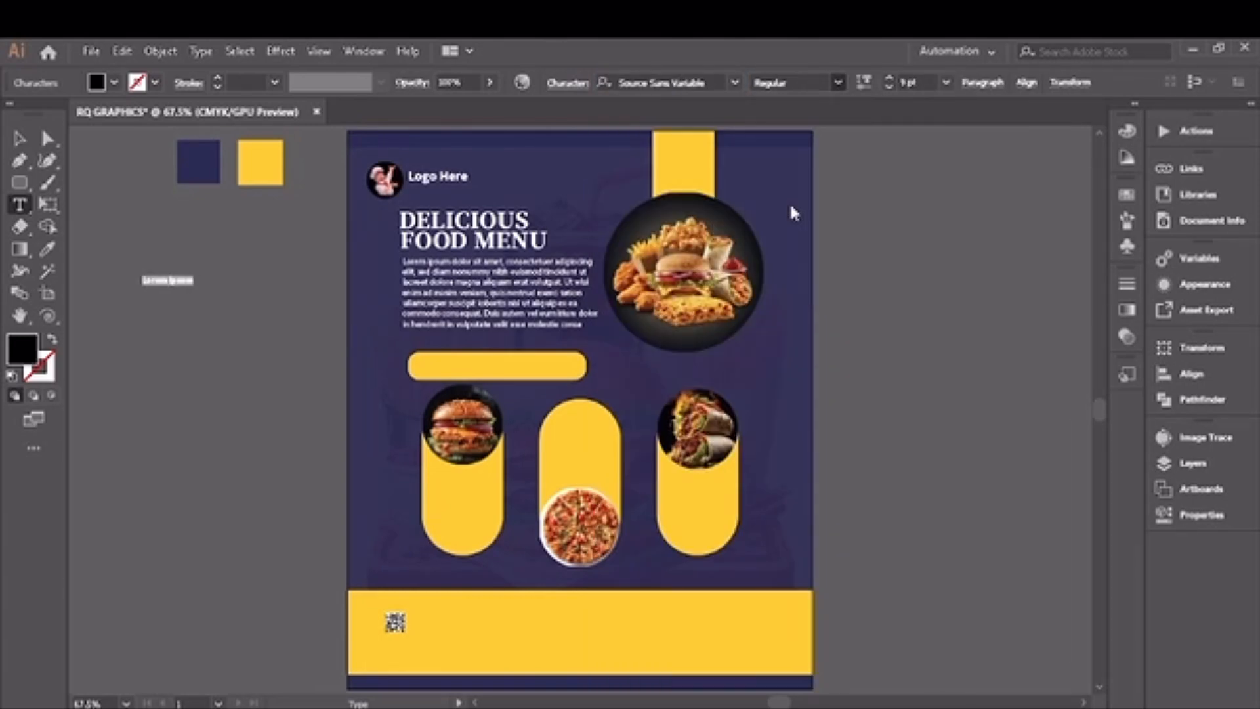
pyautogui.press('BackSpace')
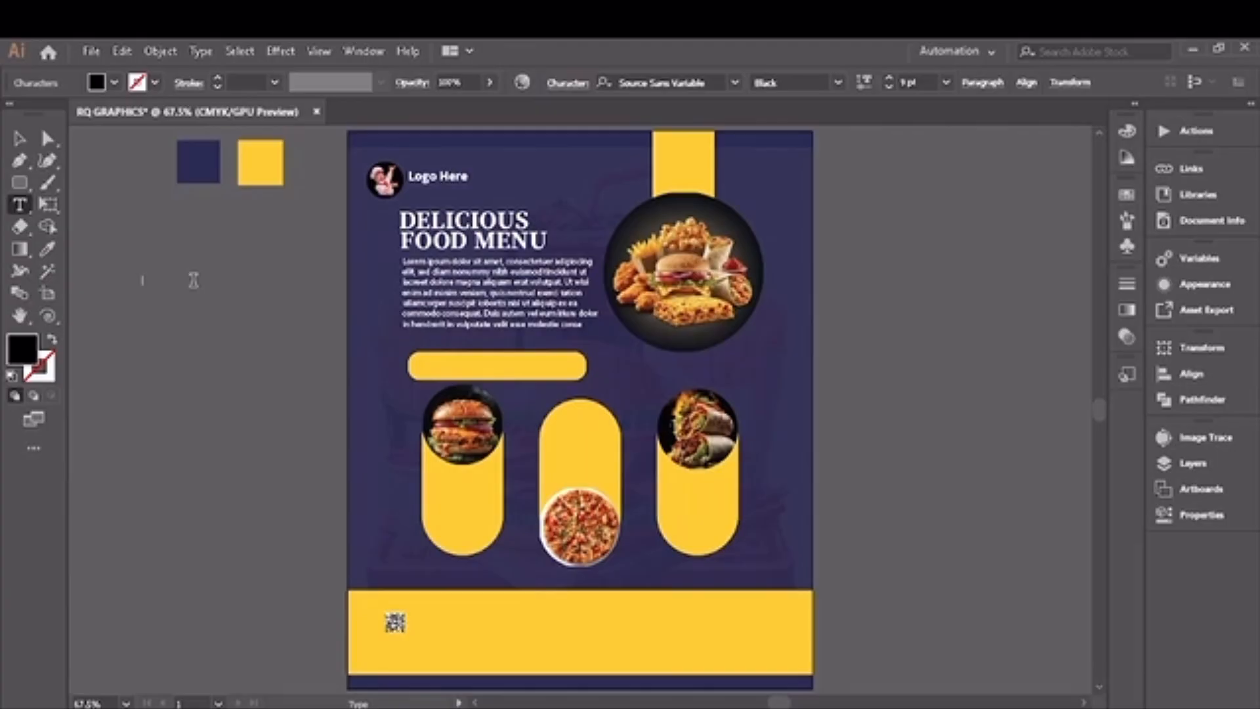
pyautogui.write('DISCOUNT 50% OFF')
pyautogui.click(19, 138)
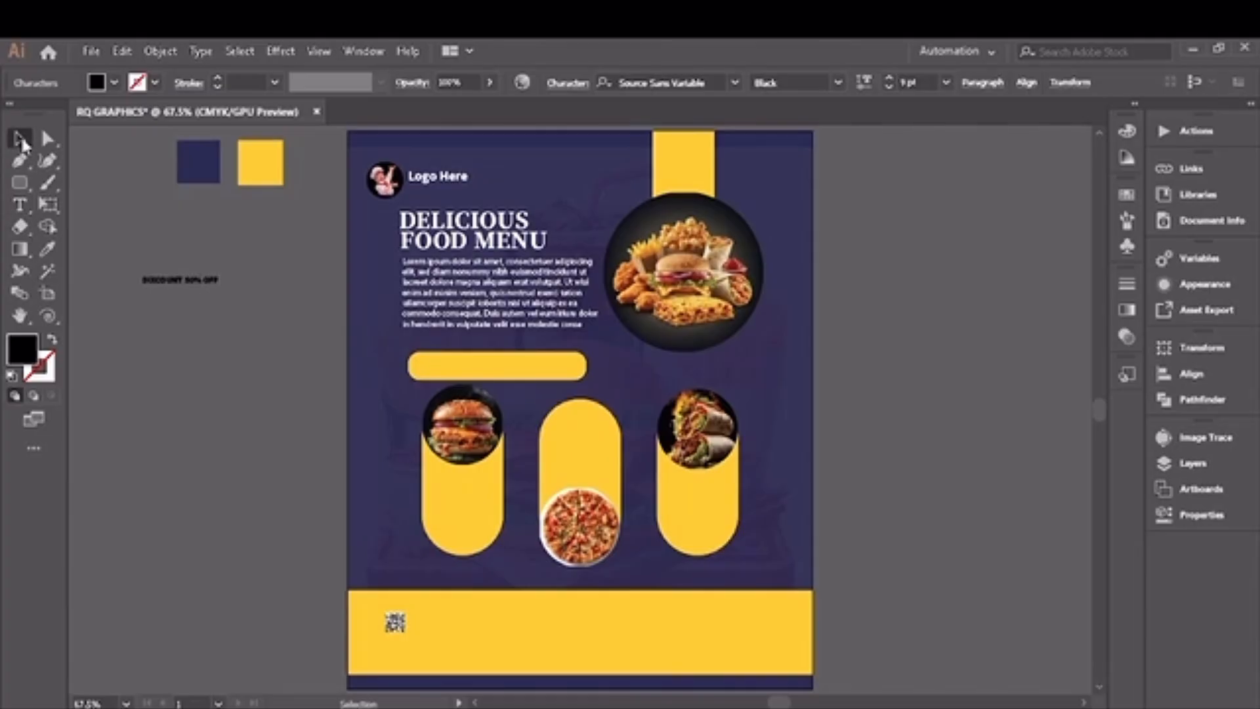
# Step: Enlarge the discount text to 17 pt and correct the spelling of its first word to DISCOUNT
pyautogui.click(886, 78)
pyautogui.click(887, 77)
pyautogui.click(887, 77)
pyautogui.click(887, 78)
pyautogui.click(886, 77)
pyautogui.click(887, 77)
pyautogui.click(886, 77)
pyautogui.click(887, 77)
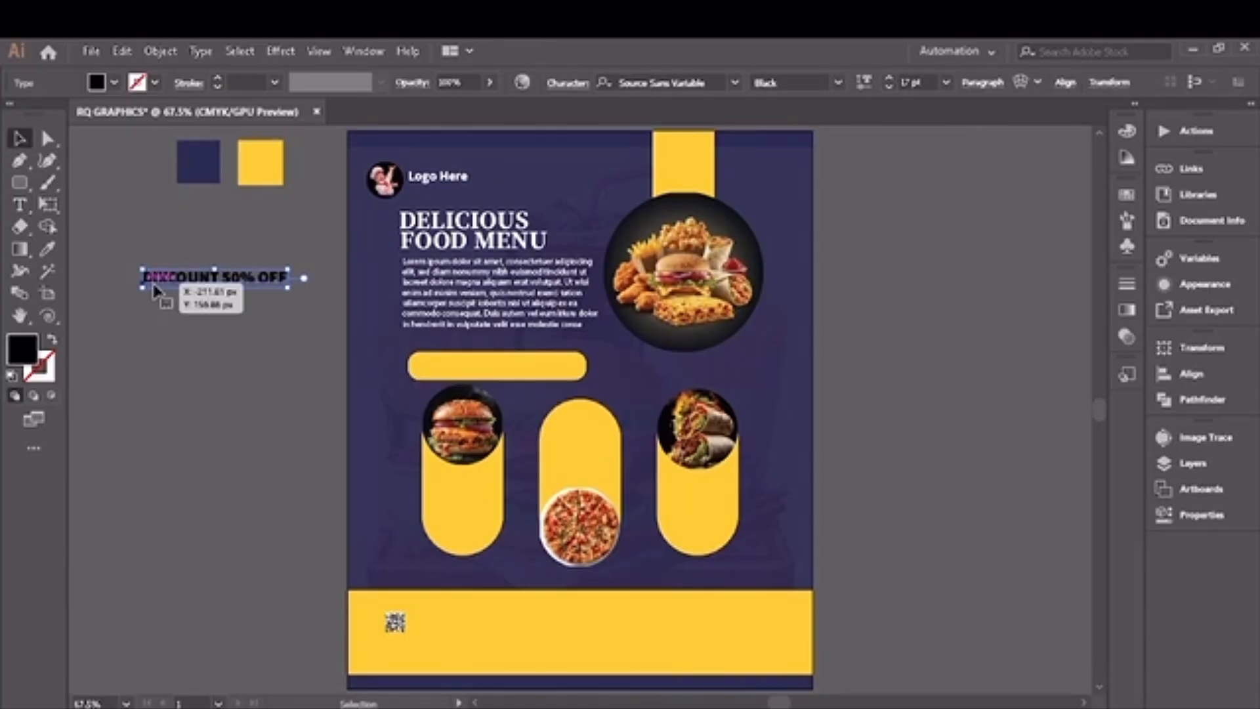
pyautogui.click(19, 206)
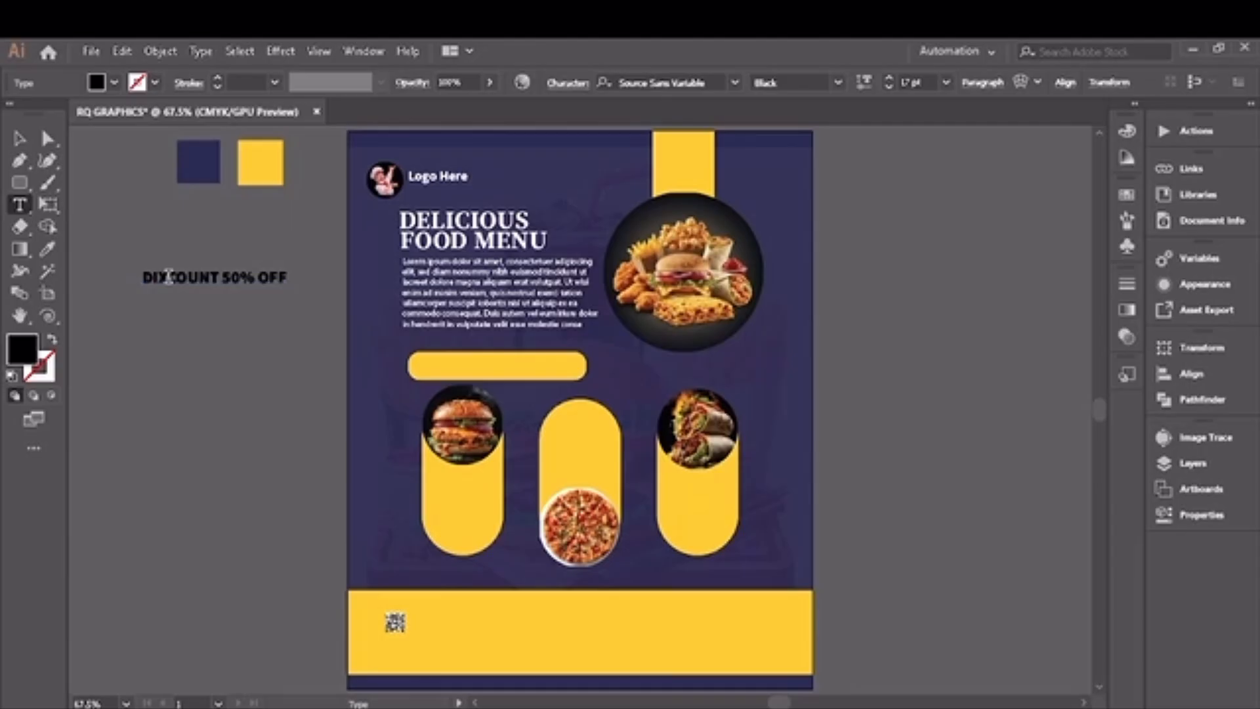
pyautogui.click(168, 277)
pyautogui.press('Escape')
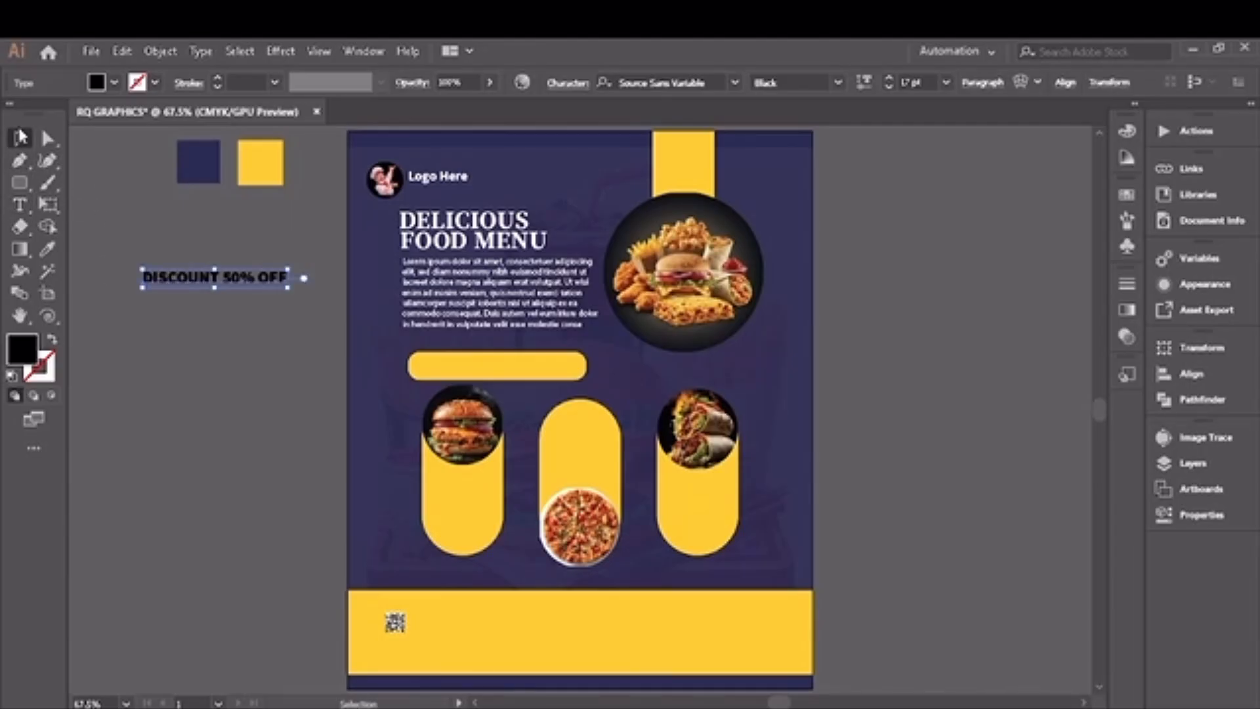
# Step: Place the discount text on the thin yellow bar below the paragraph and enlarge it to 20 pt
pyautogui.moveTo(241, 285); pyautogui.dragTo(520, 379)
pyautogui.click(893, 79)
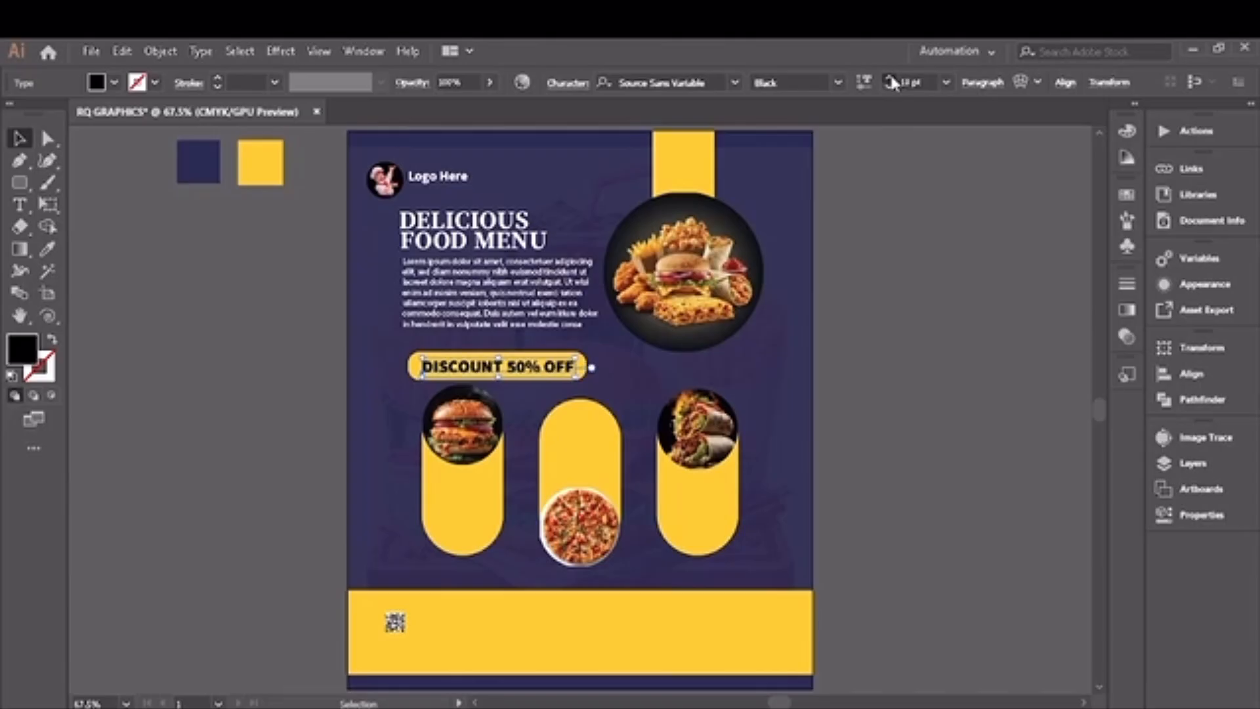
pyautogui.click(893, 81)
pyautogui.click(892, 77)
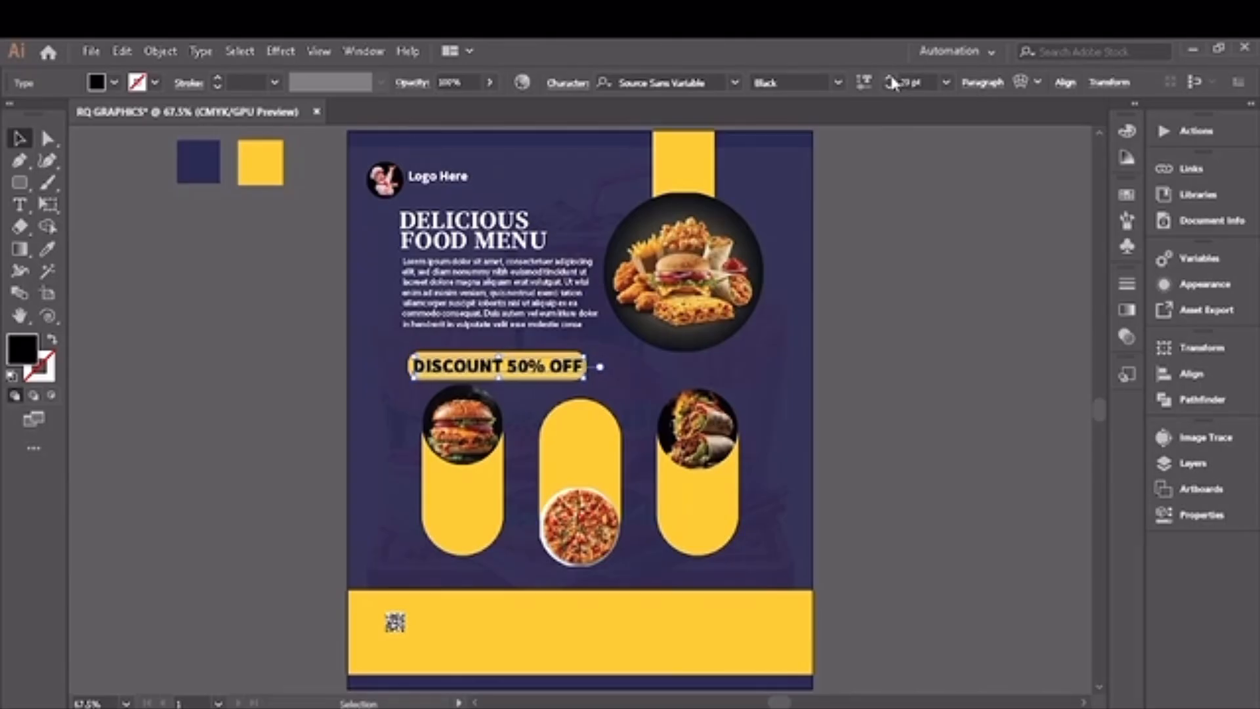
pyautogui.click(197, 348)
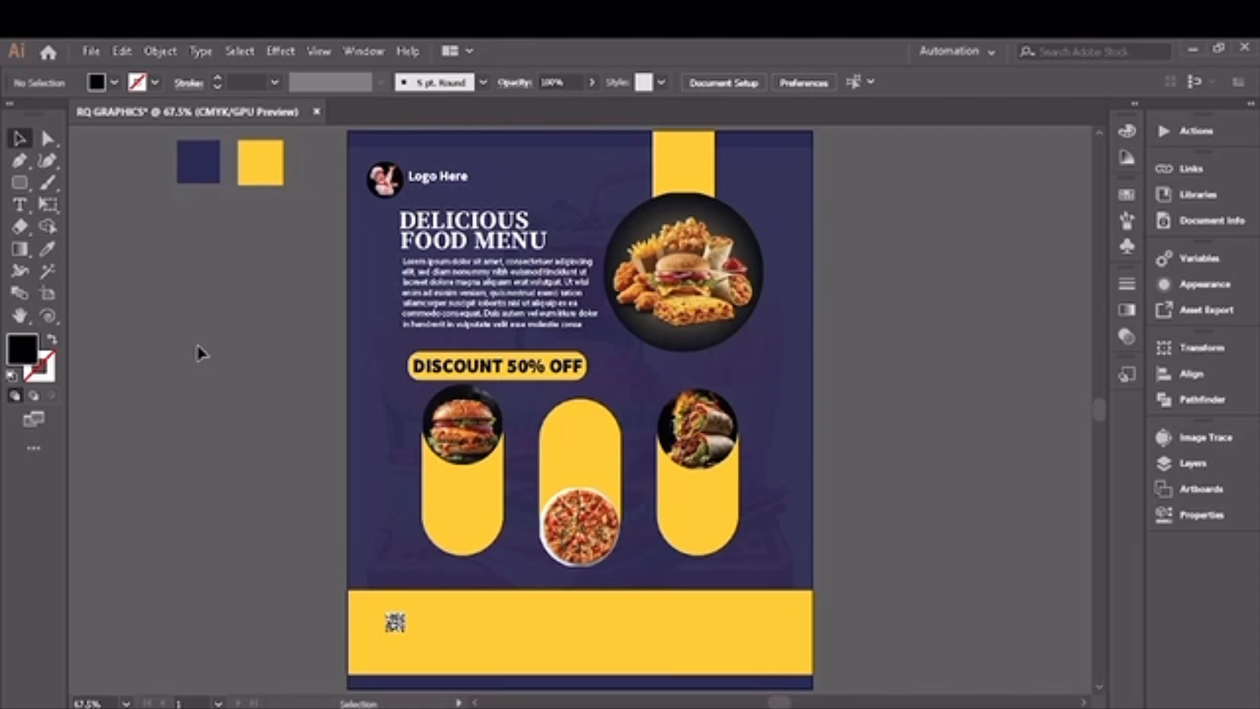
# Step: Add the label FOOD NAME beside the artboard in Source Sans Variable Black at 9 pt
pyautogui.click(20, 204)
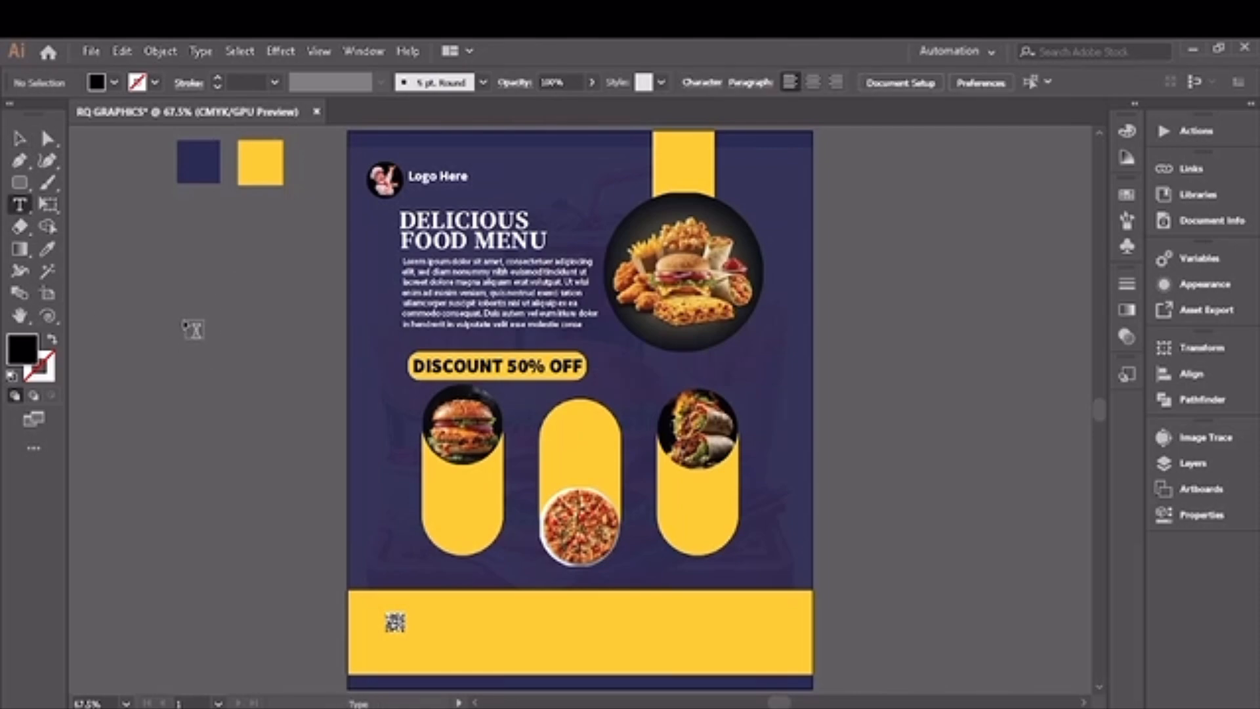
pyautogui.click(188, 325)
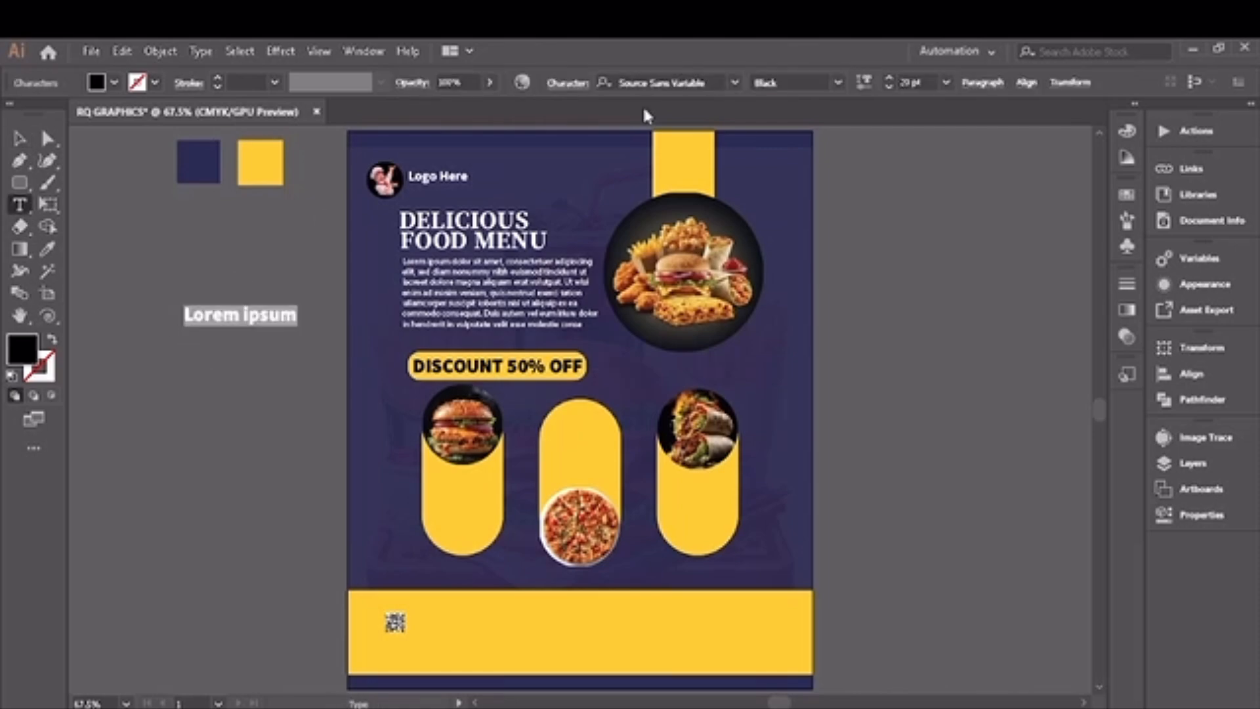
pyautogui.click(888, 86)
pyautogui.click(888, 87)
pyautogui.click(888, 87)
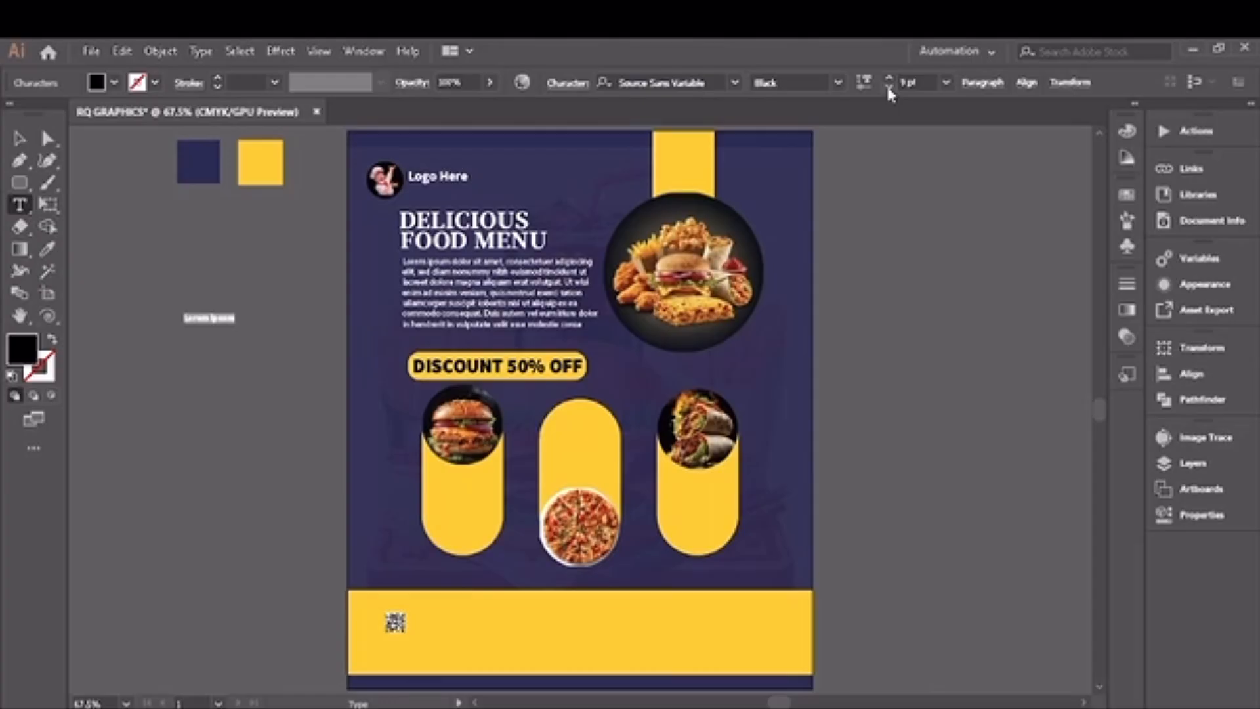
pyautogui.press('BackSpace')
pyautogui.click(23, 139)
pyautogui.click(116, 337)
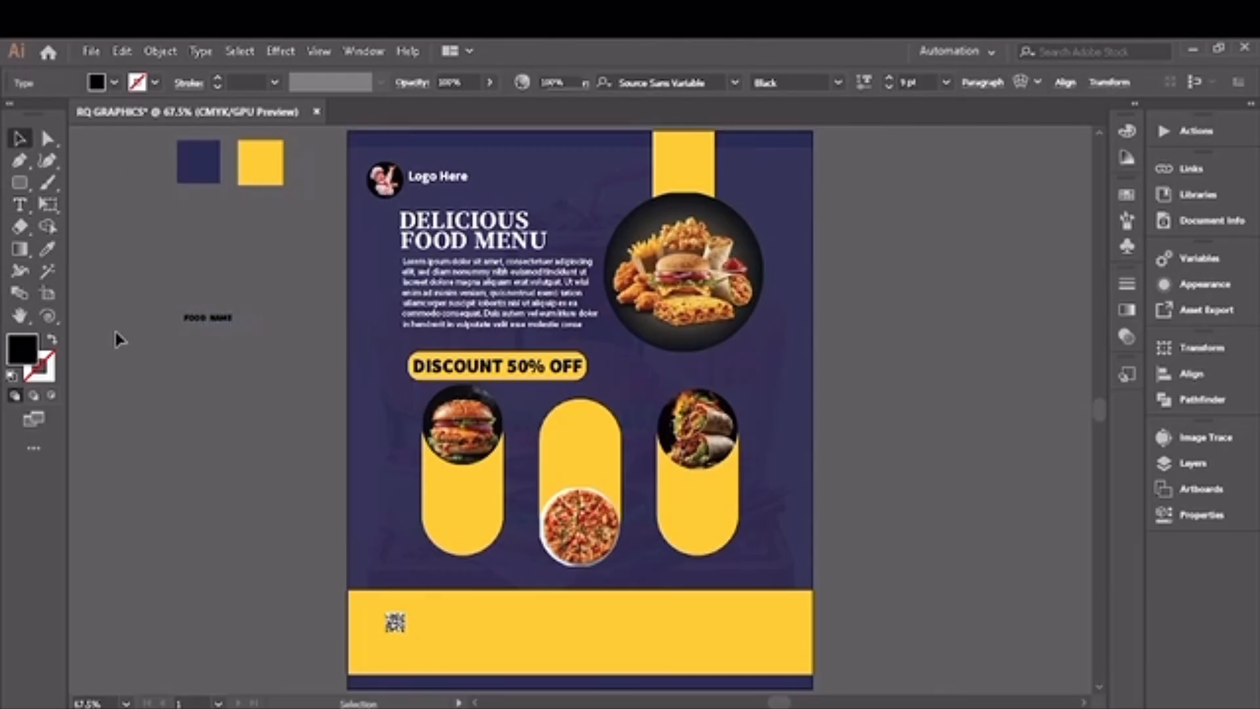
# Step: Add a small lorem ipsum text area directly below the FOOD NAME label in Myriad Pro Regular at 7 pt
pyautogui.click(20, 209)
pyautogui.click(174, 346)
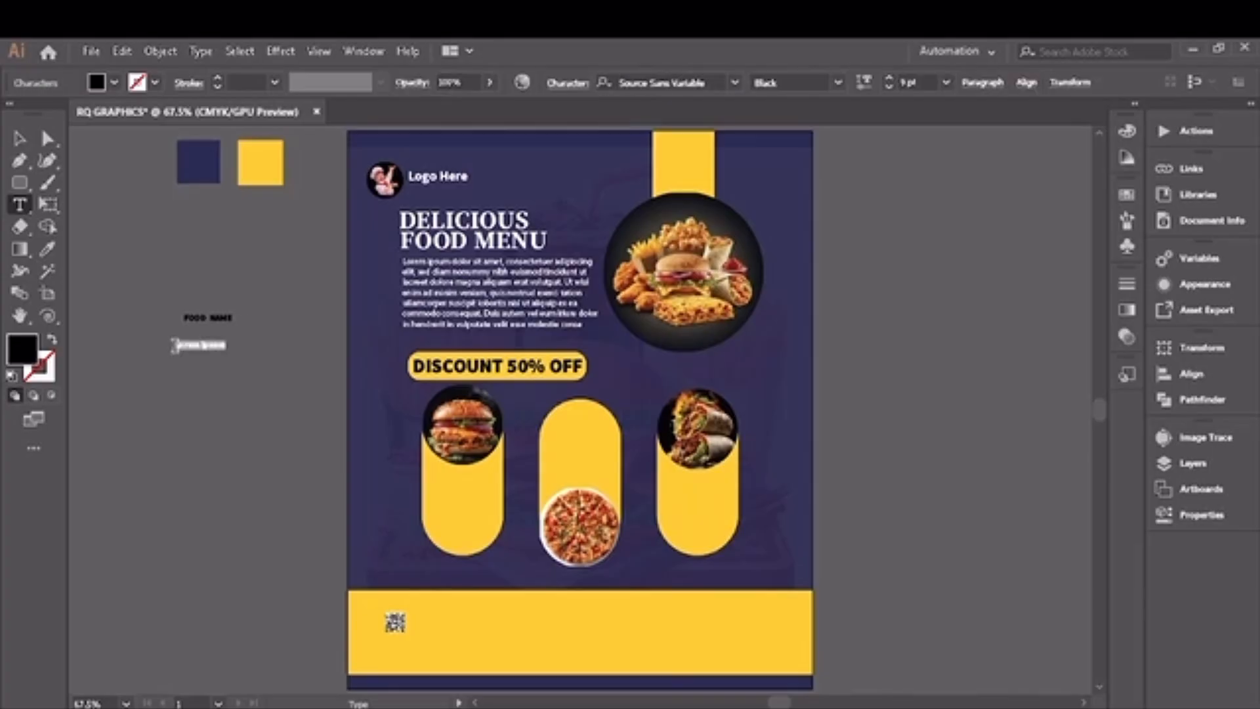
pyautogui.click(838, 82)
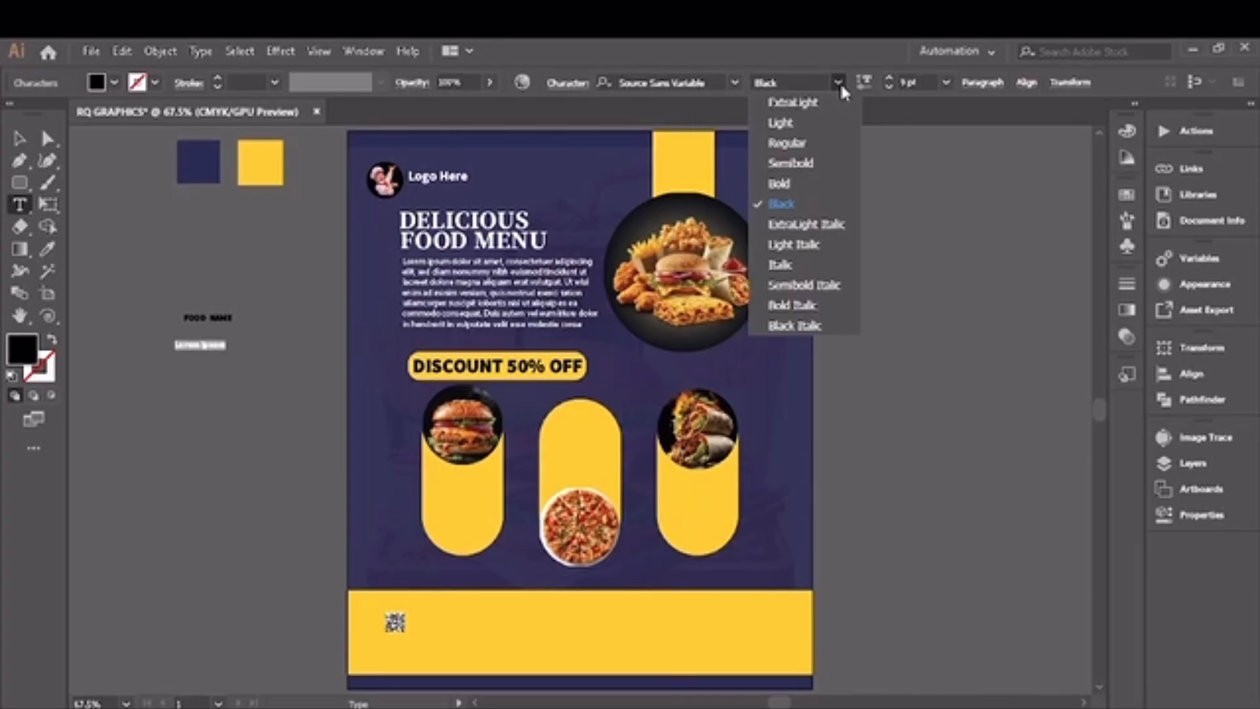
pyautogui.click(795, 145)
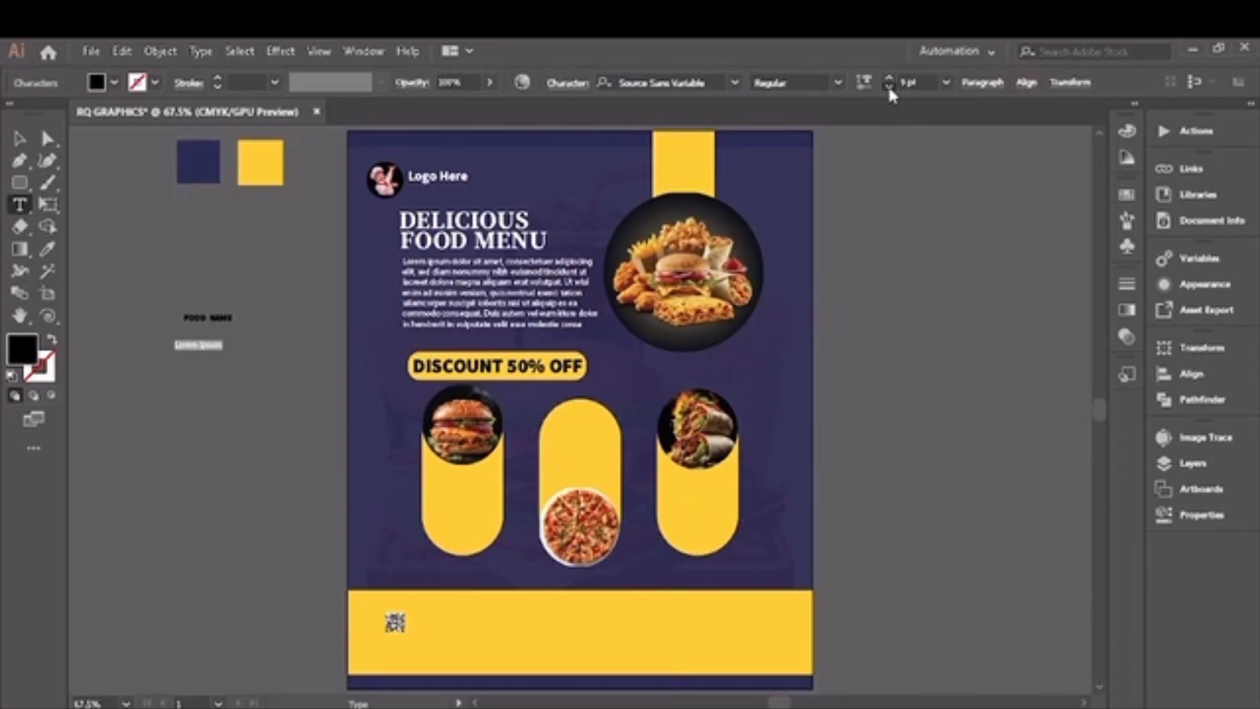
pyautogui.click(888, 86)
pyautogui.click(889, 86)
pyautogui.click(735, 82)
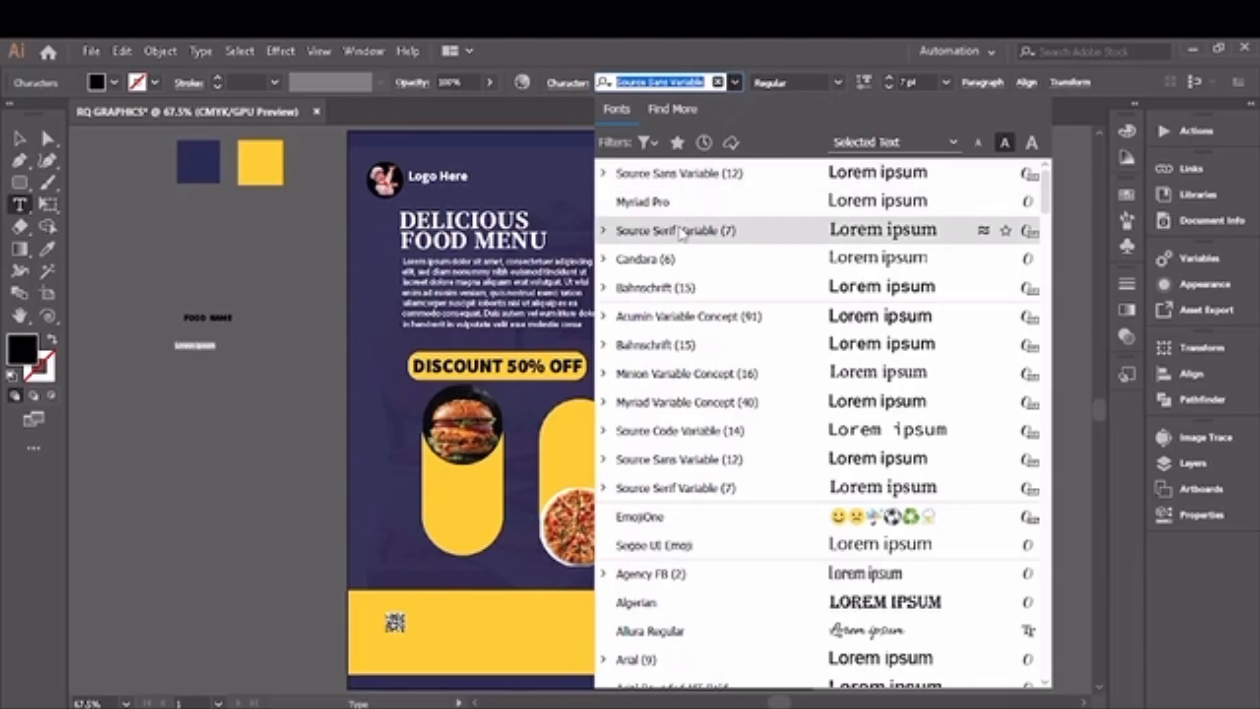
pyautogui.click(676, 204)
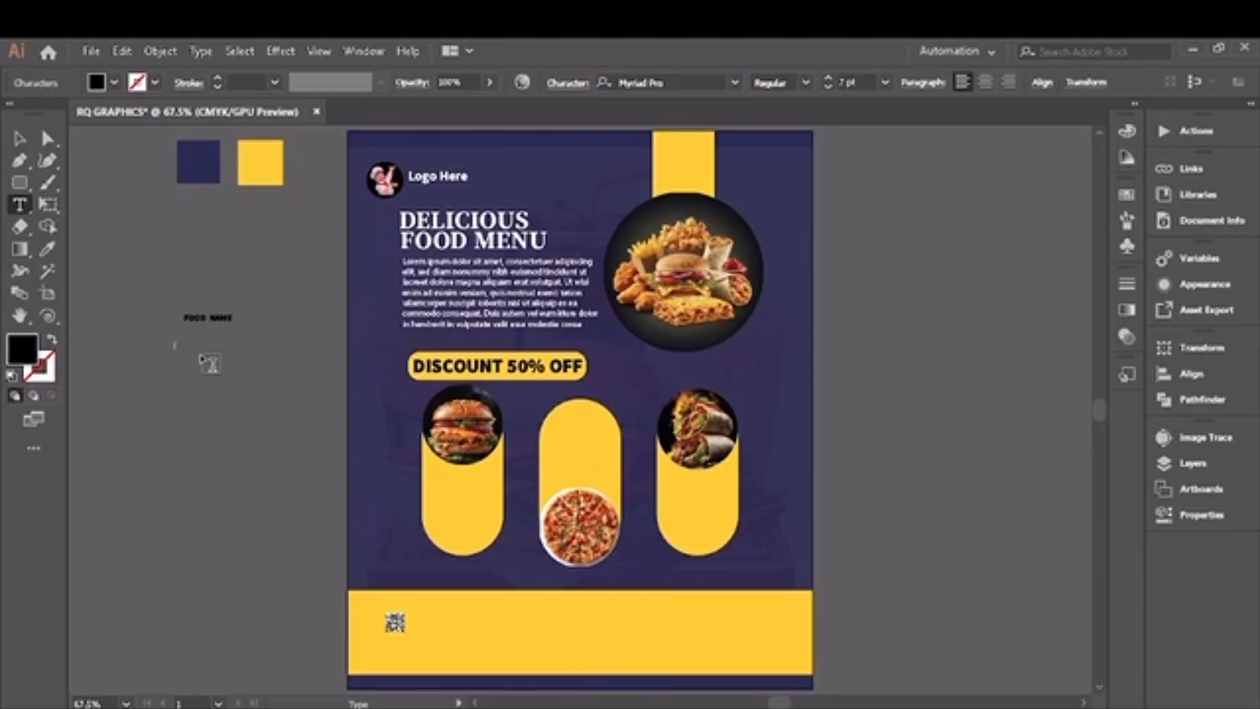
pyautogui.moveTo(187, 327); pyautogui.dragTo(268, 377)
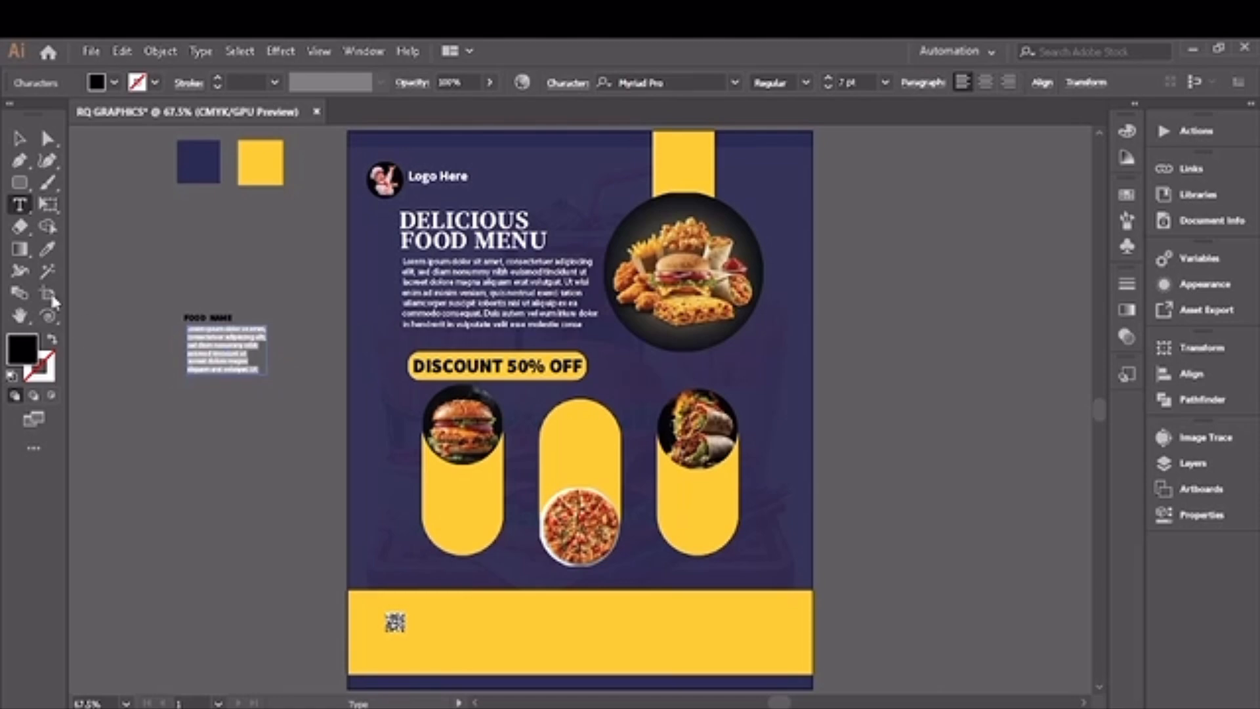
# Step: Move the FOOD NAME label and its paragraph together onto the burger pill, just below the burger photo
pyautogui.click(19, 138)
pyautogui.moveTo(166, 299); pyautogui.dragTo(454, 505)
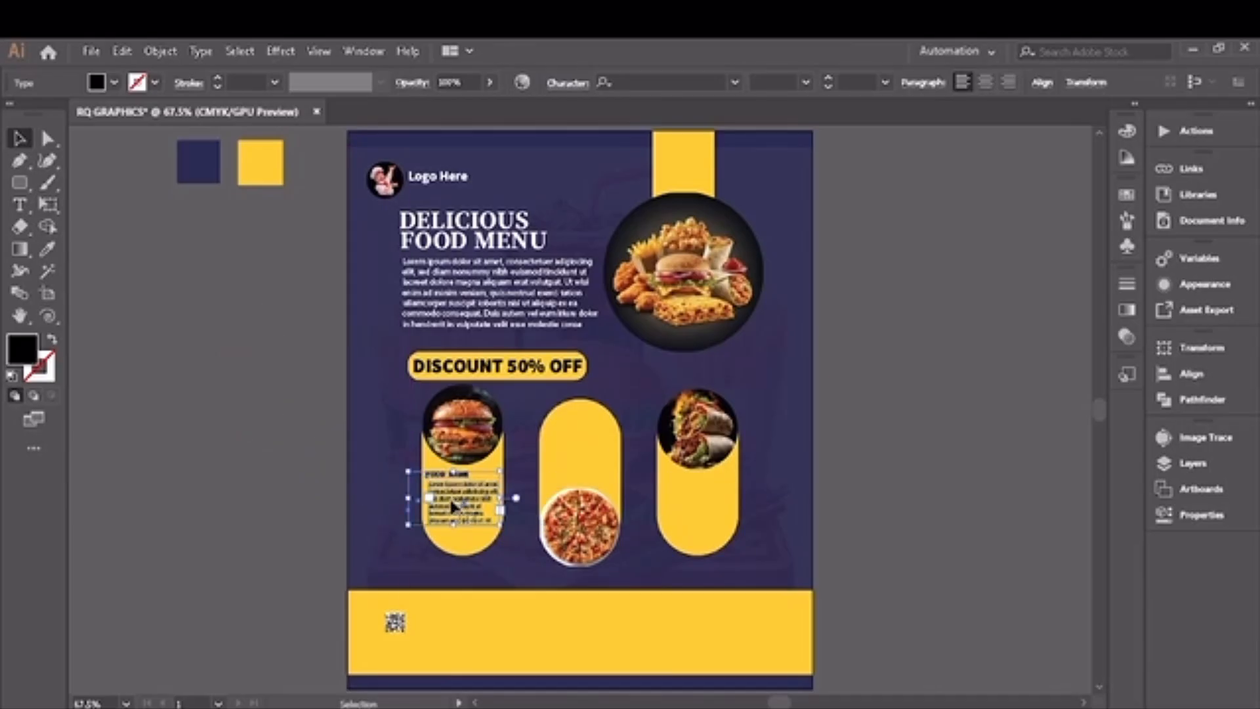
pyautogui.press('Down')
pyautogui.press('Down')
pyautogui.press('Down')
pyautogui.press('Down')
pyautogui.press('Down')
pyautogui.press('Down')
pyautogui.press('Down')
pyautogui.press('Down')
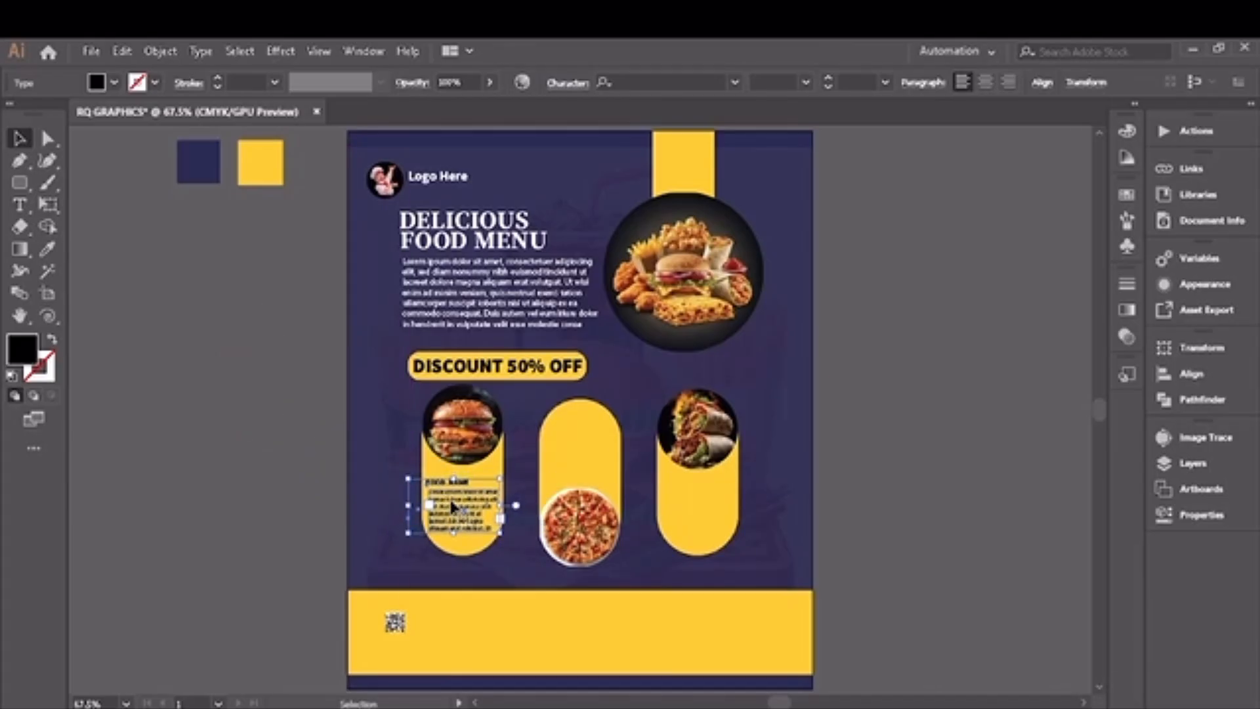
# Step: Copy the label and paragraph onto the pizza pill above its photo and onto the wrap pill below its photo
pyautogui.moveTo(452, 504); pyautogui.dragTo(687, 503)
pyautogui.press('Left')
pyautogui.press('Left')
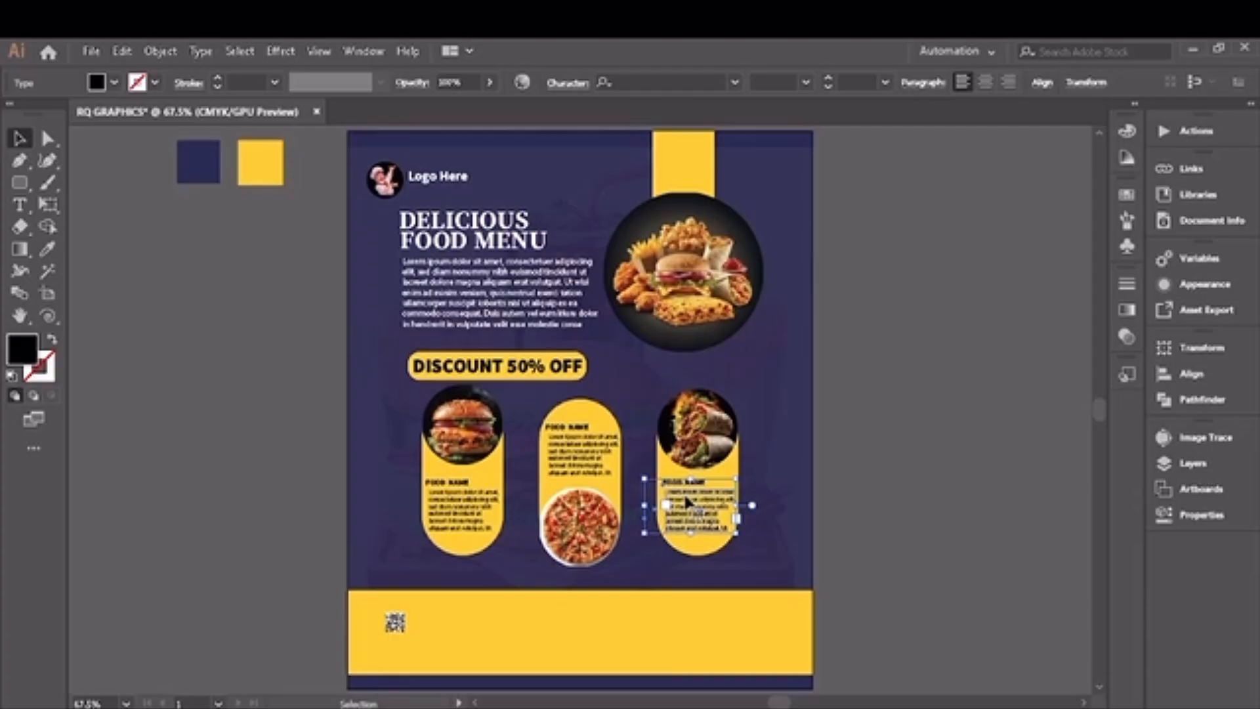
pyautogui.click(253, 446)
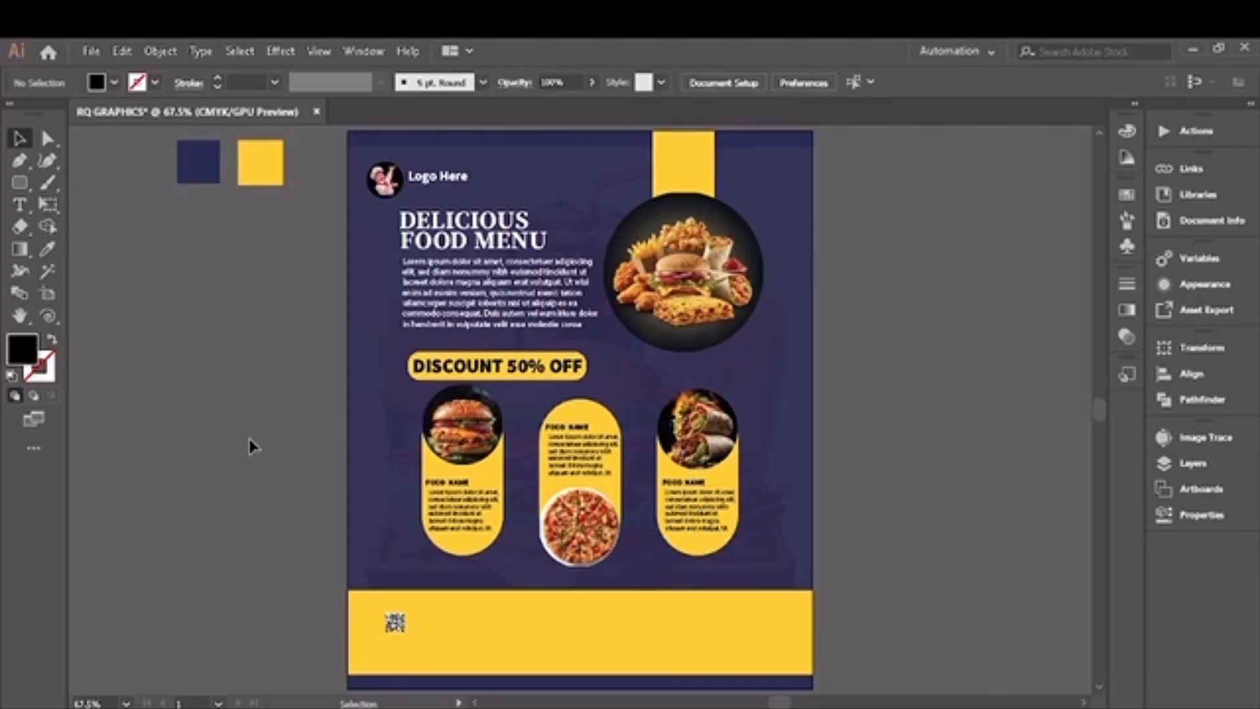
# Step: Add a phone number text beside the artboard in Source Sans Variable Bold at 9 pt
pyautogui.click(20, 204)
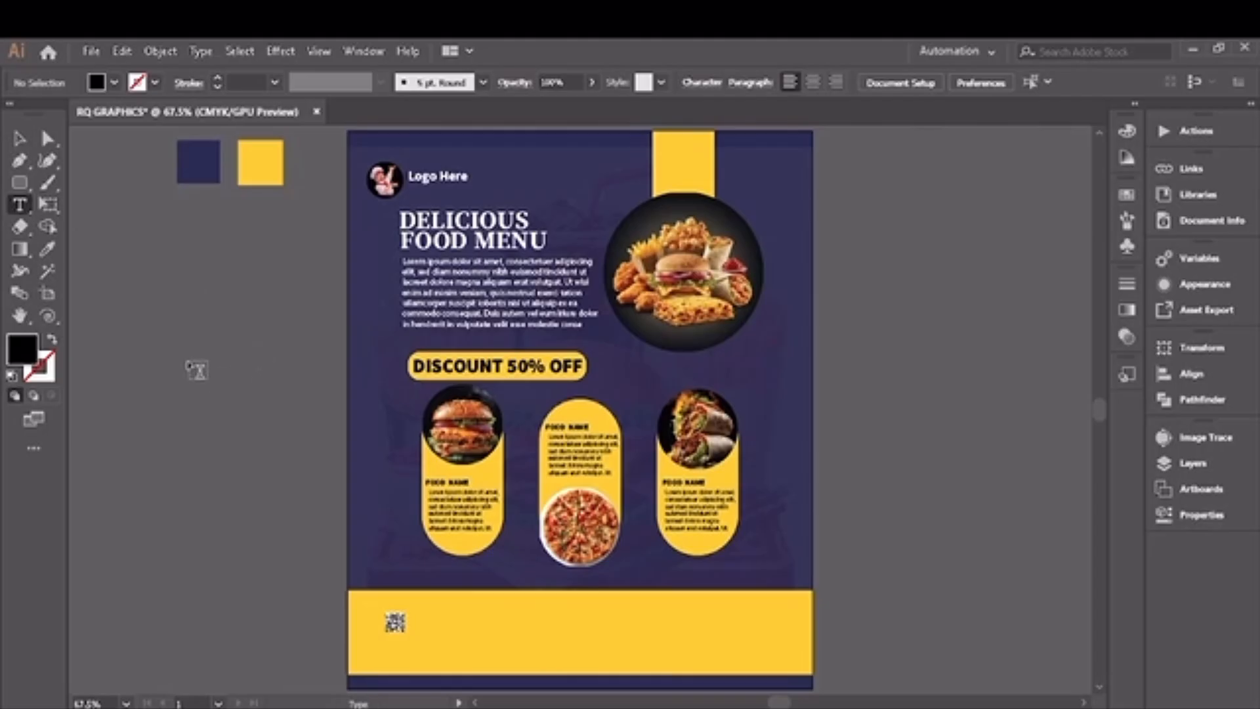
pyautogui.click(190, 365)
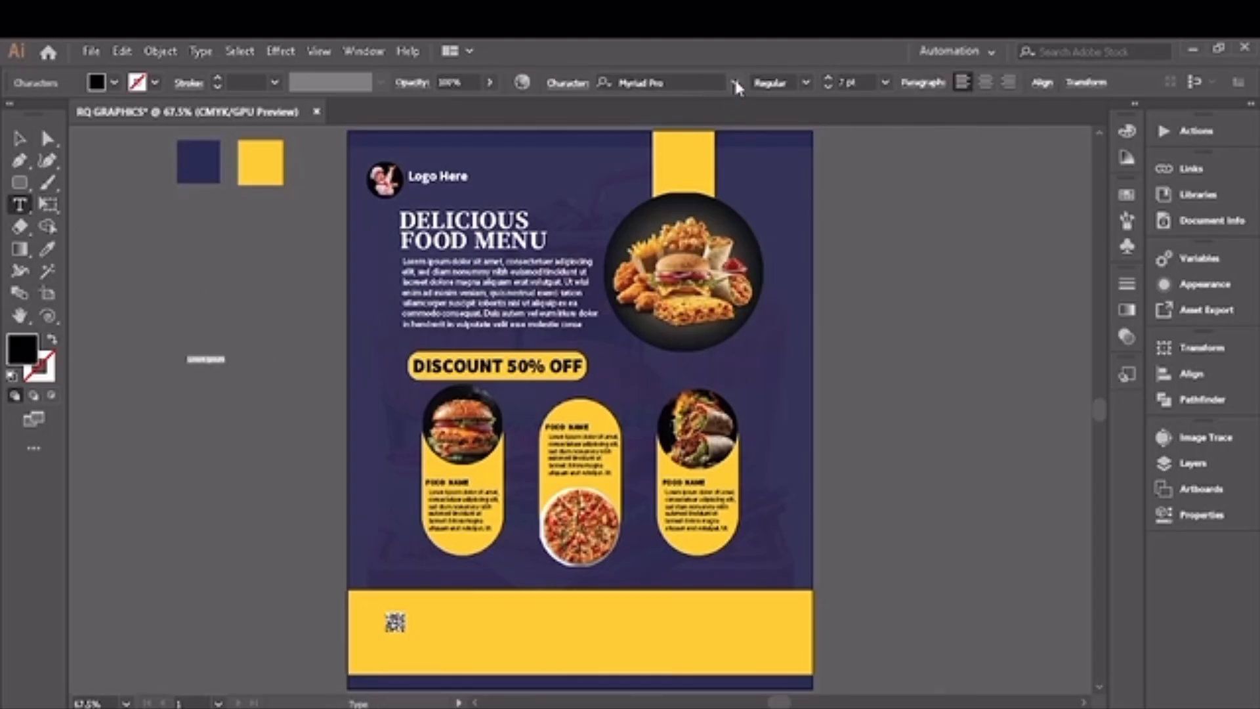
pyautogui.click(735, 83)
pyautogui.click(760, 201)
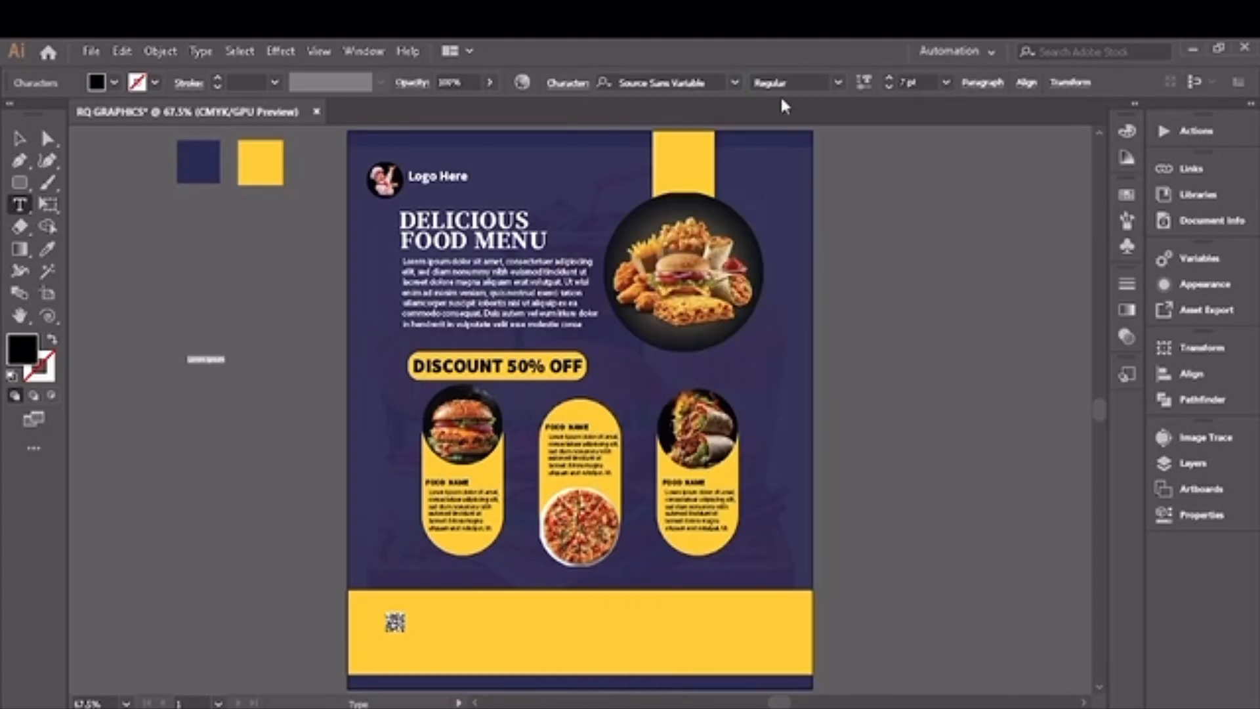
pyautogui.click(838, 83)
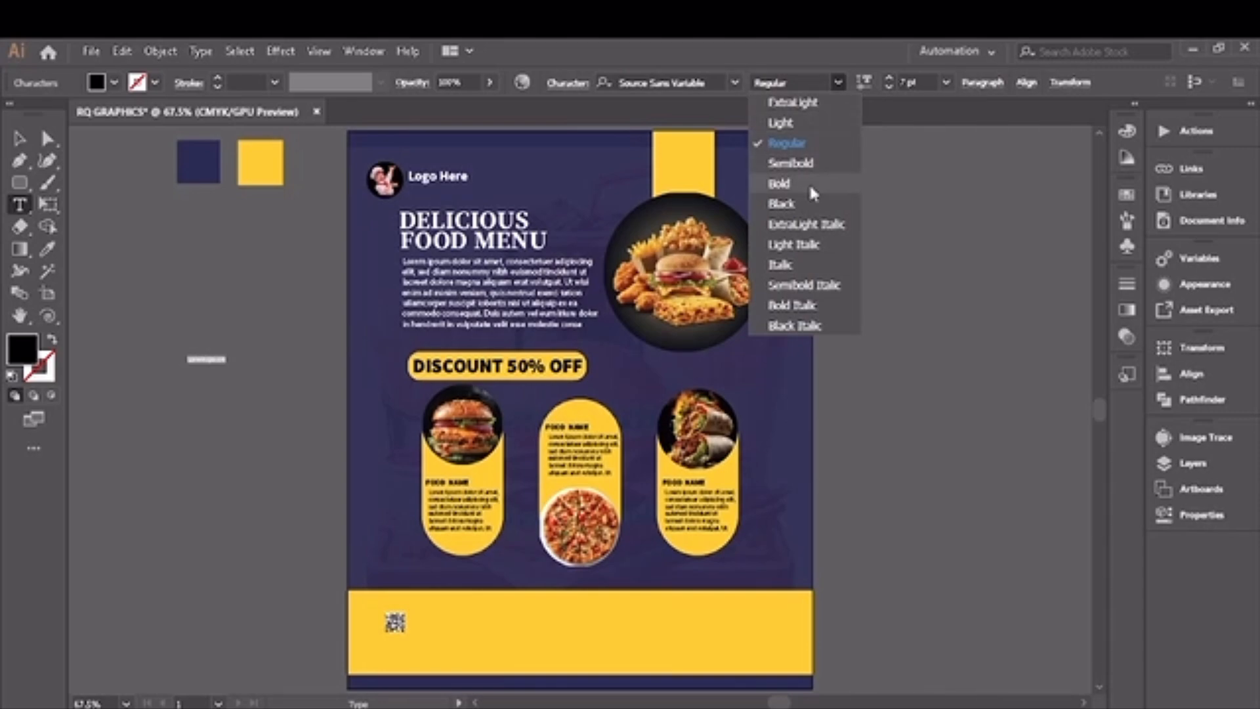
pyautogui.click(780, 185)
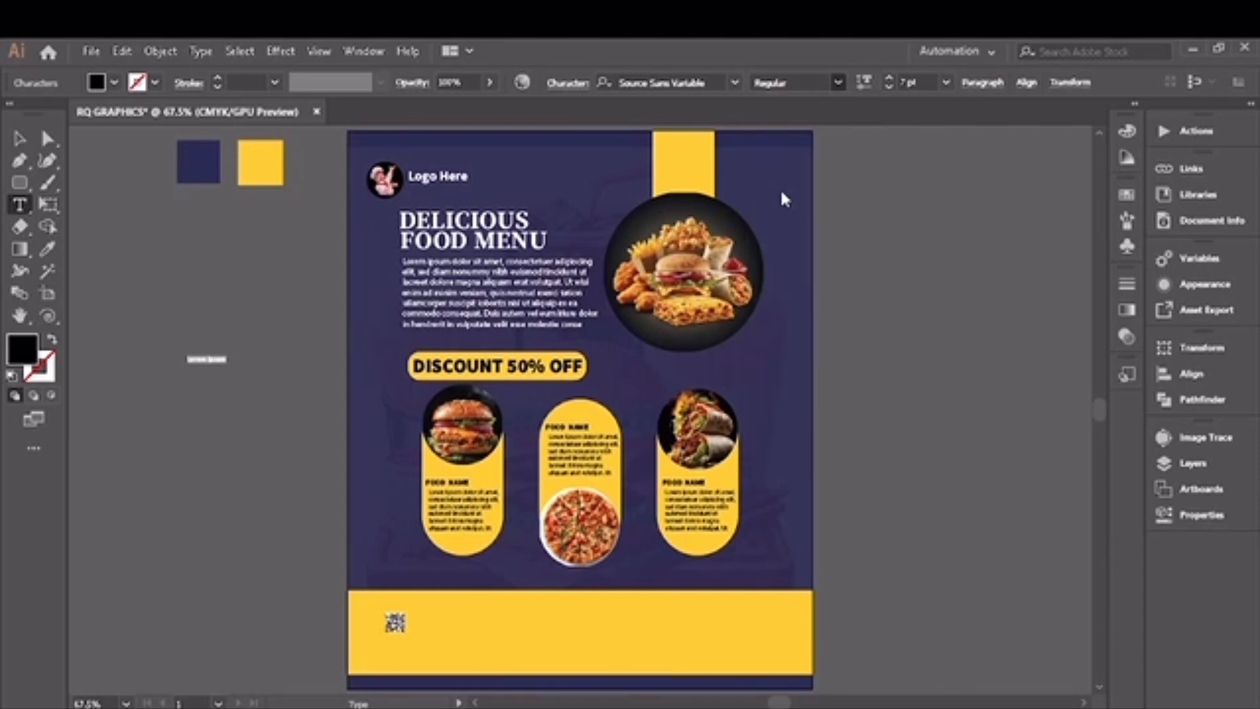
pyautogui.click(889, 79)
pyautogui.click(889, 79)
pyautogui.press('BackSpace')
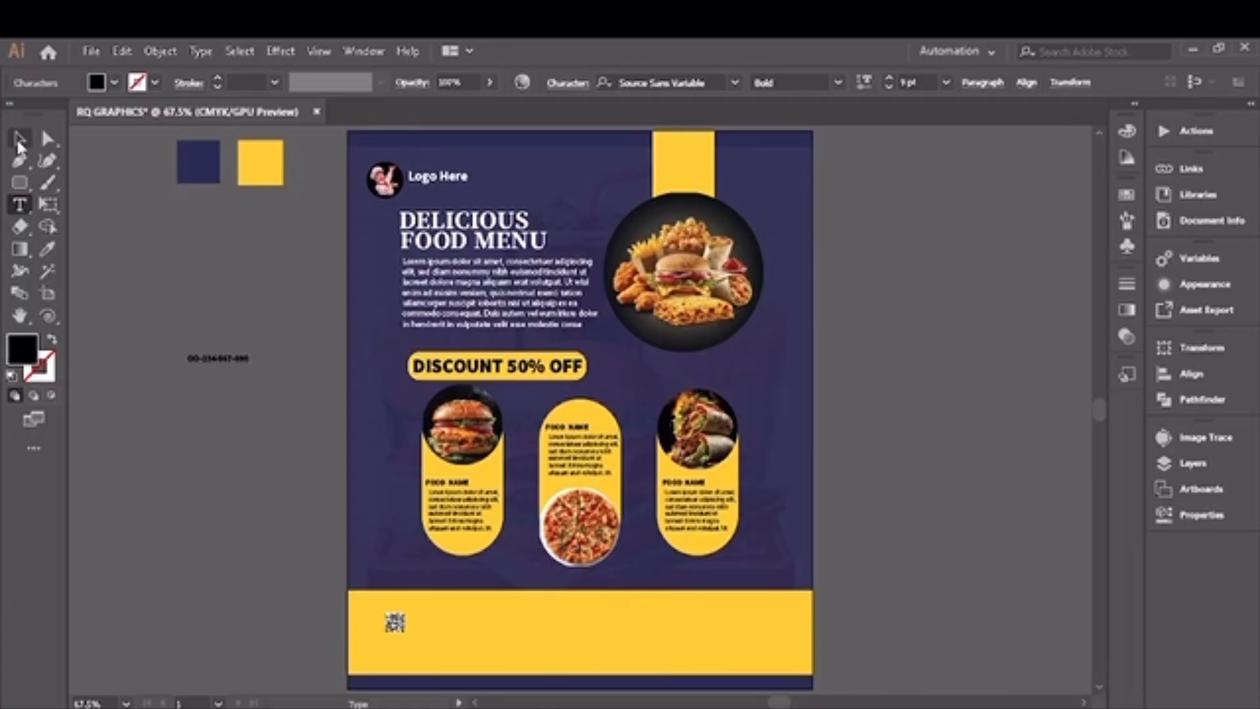
# Step: Enlarge the phone number to 11 pt and place it on the yellow footer band beside the QR code
pyautogui.click(19, 138)
pyautogui.click(889, 78)
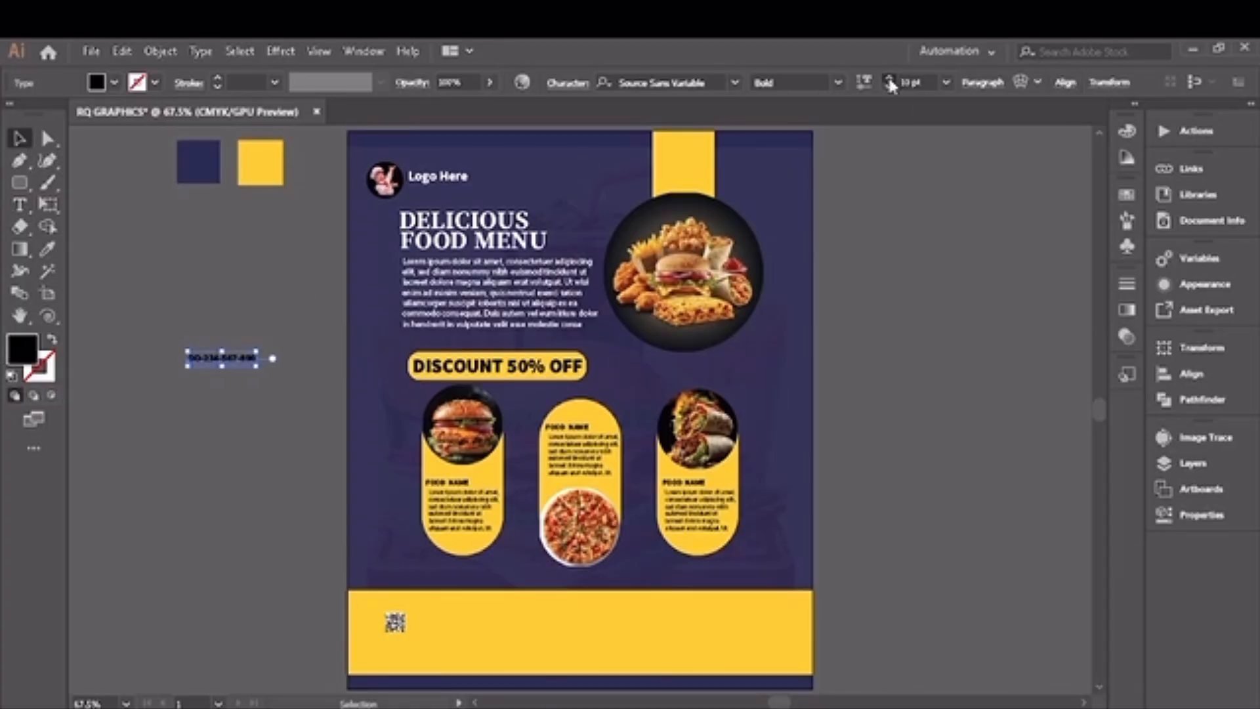
pyautogui.click(889, 79)
pyautogui.moveTo(243, 363); pyautogui.dragTo(466, 608)
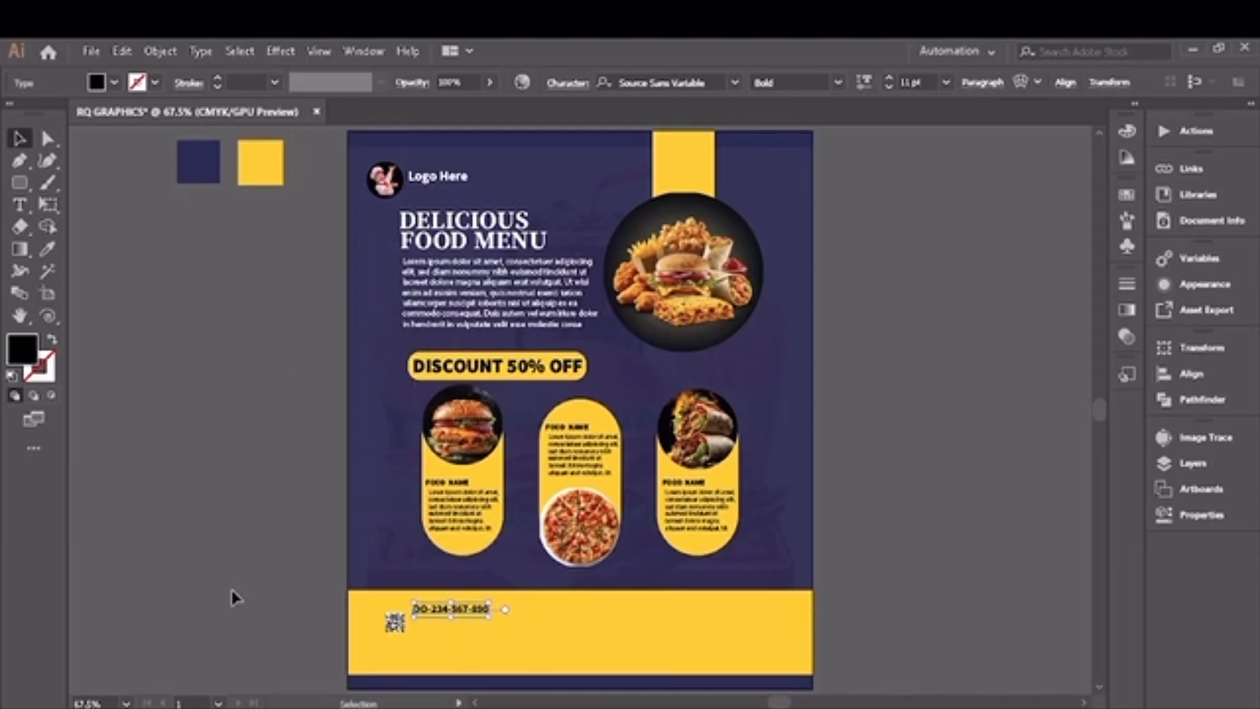
# Step: Place a sample point text beside the artboard and set it to Myriad Pro Regular at 7 pt
pyautogui.click(234, 593)
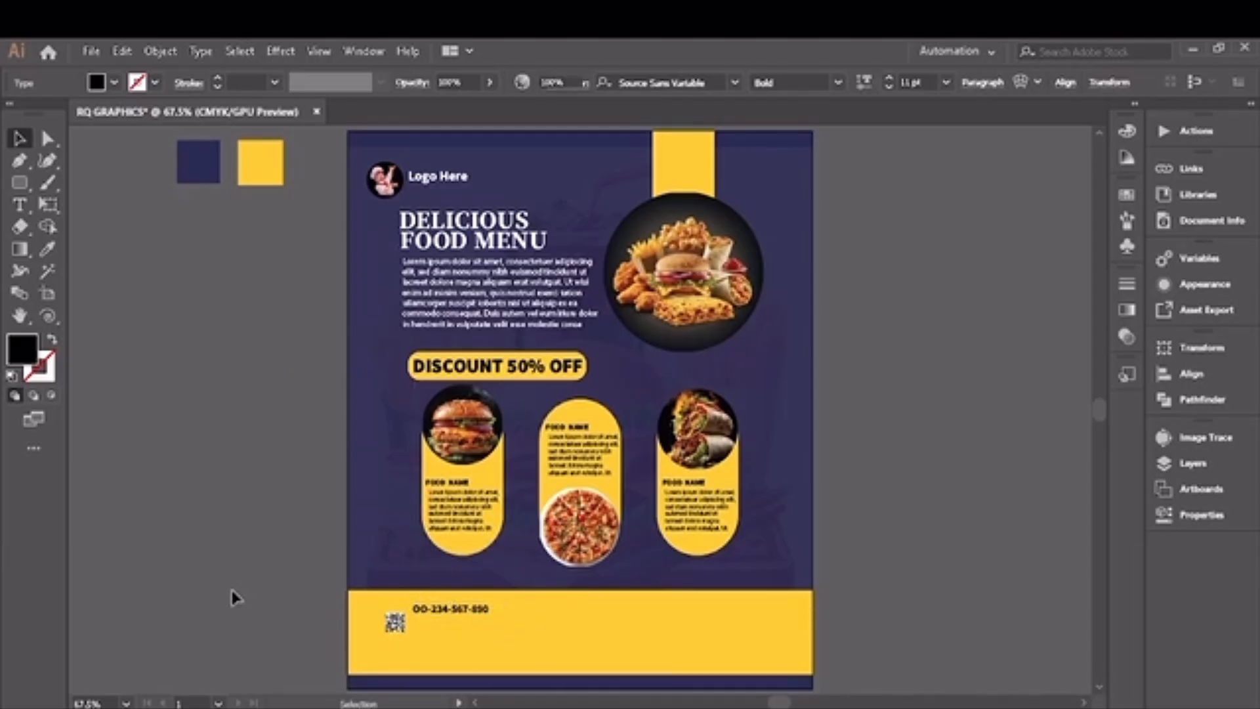
pyautogui.click(20, 204)
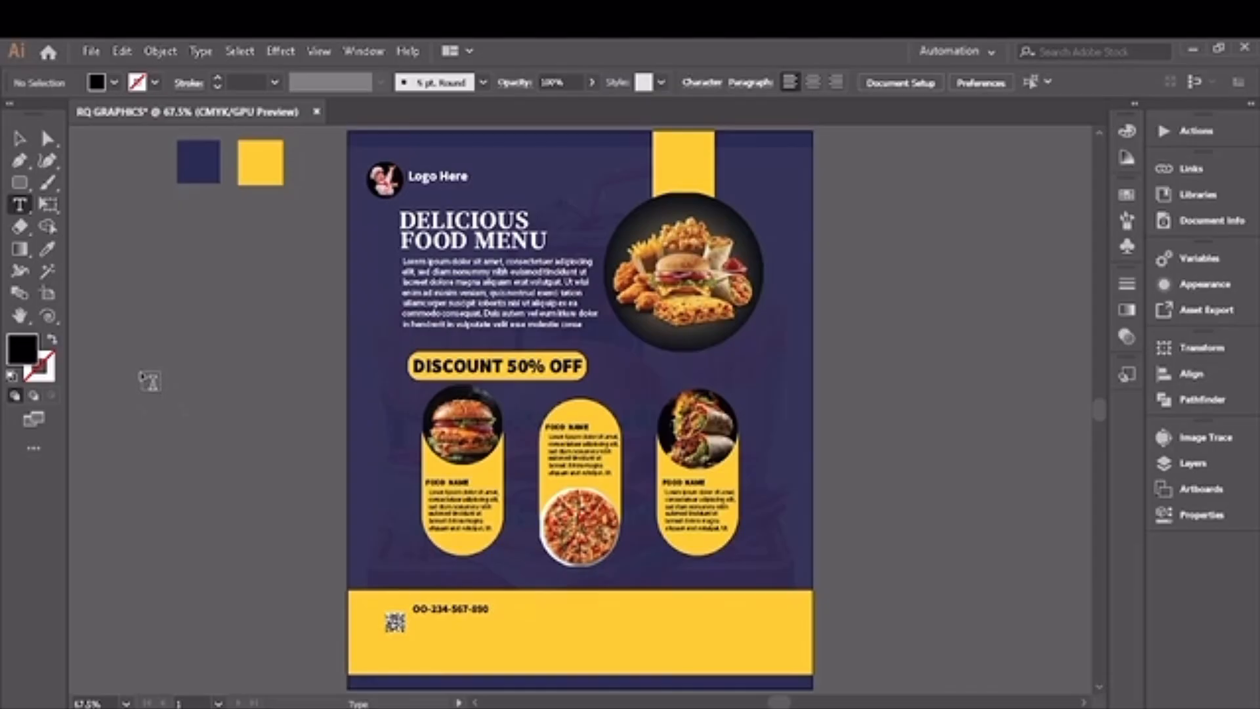
pyautogui.click(141, 371)
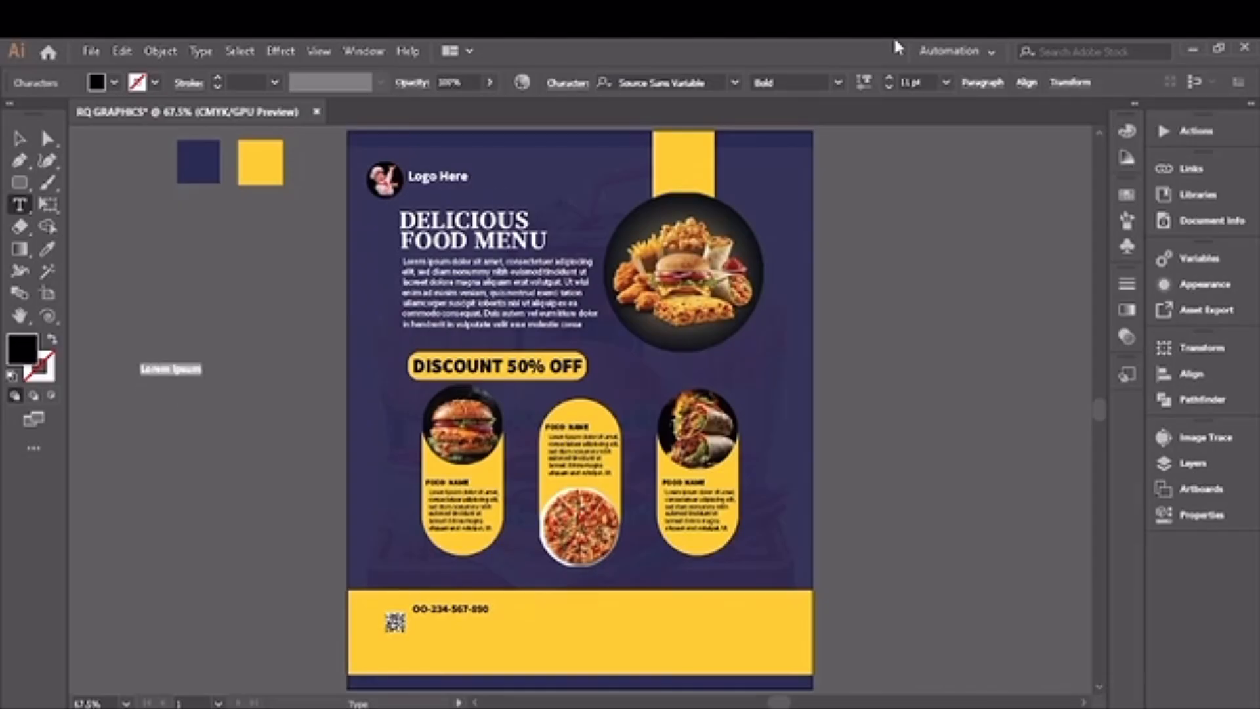
pyautogui.click(888, 86)
pyautogui.click(887, 86)
pyautogui.click(888, 86)
pyautogui.click(888, 86)
pyautogui.click(735, 92)
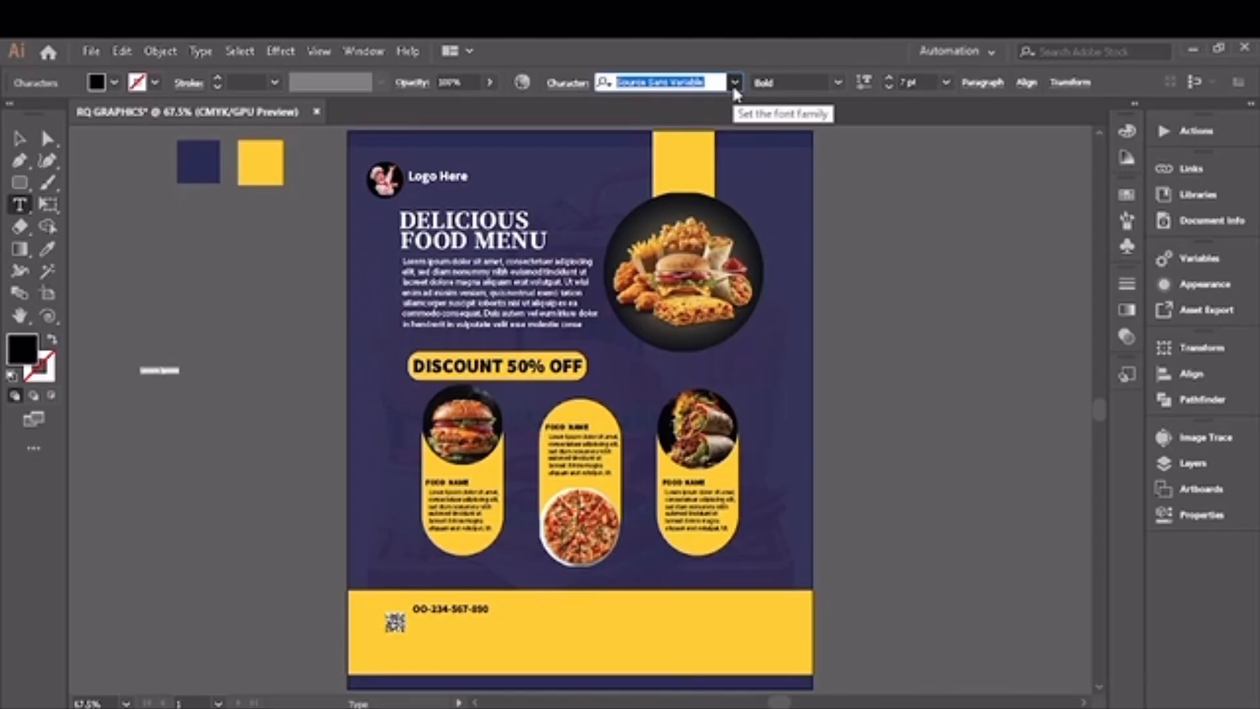
pyautogui.click(734, 88)
pyautogui.click(824, 200)
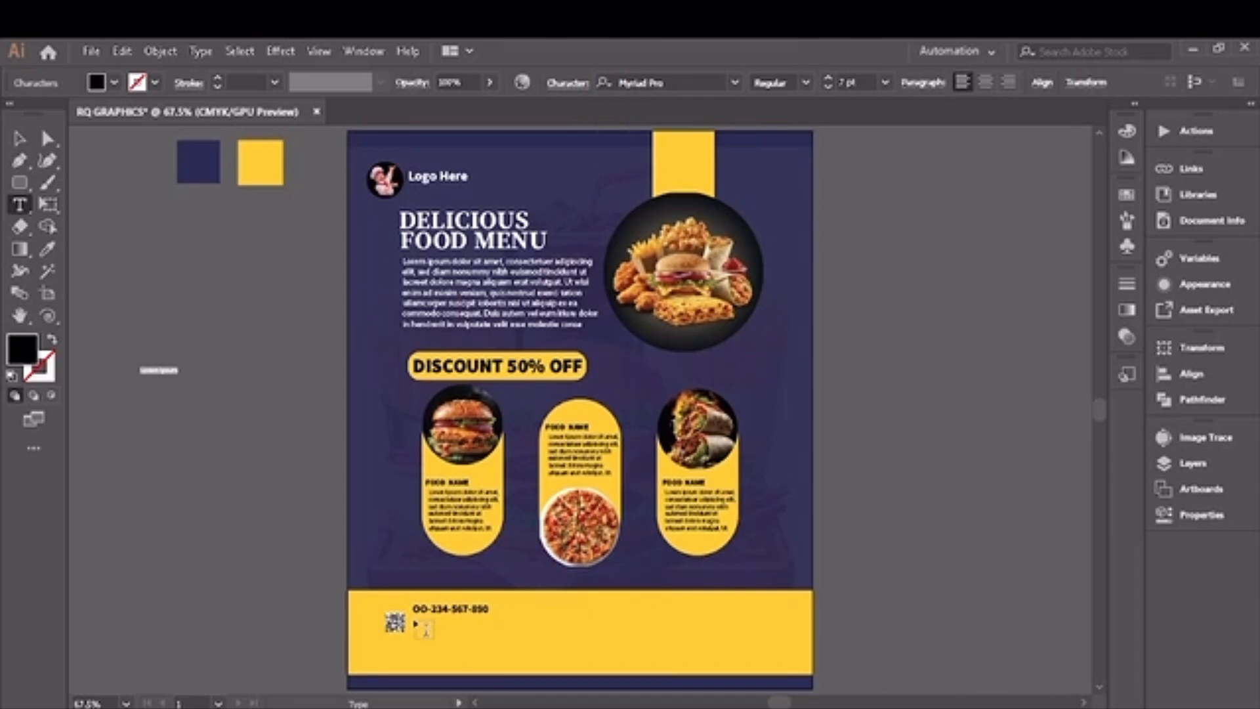
# Step: Add a placeholder paragraph box below the footer phone number and delete the sample text beside the artboard
pyautogui.moveTo(416, 622); pyautogui.dragTo(632, 669)
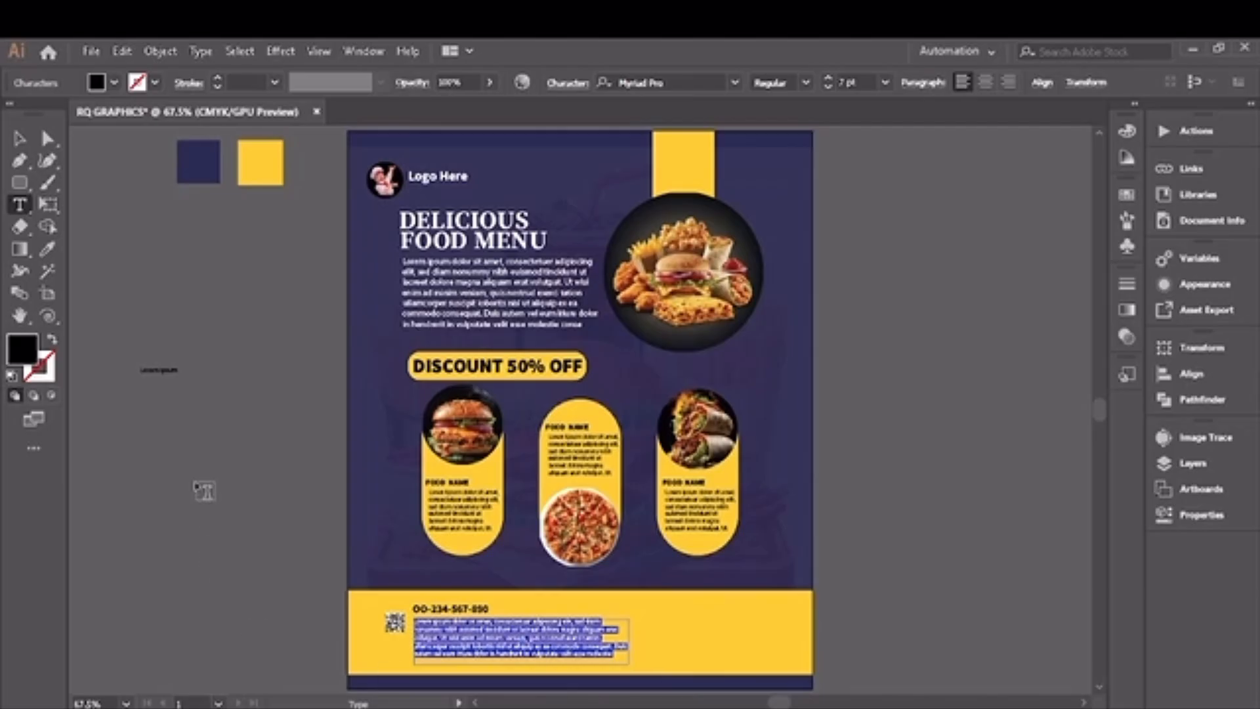
pyautogui.click(24, 136)
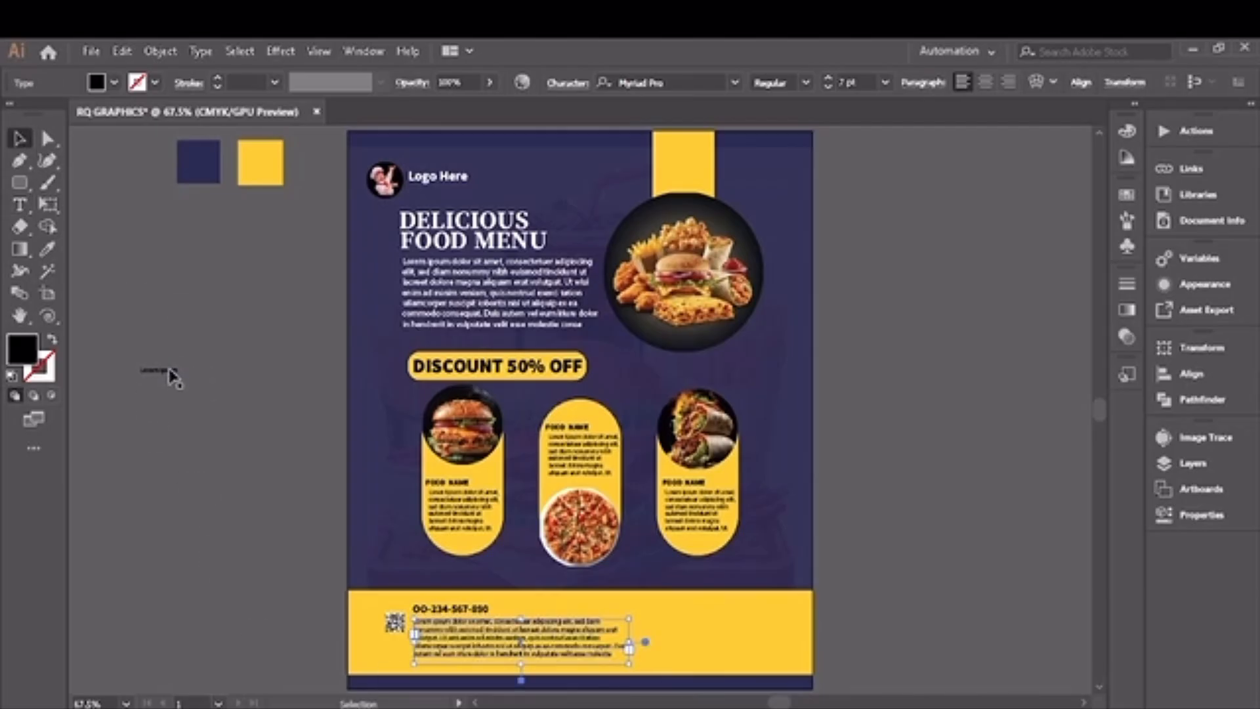
pyautogui.moveTo(141, 362); pyautogui.dragTo(190, 382)
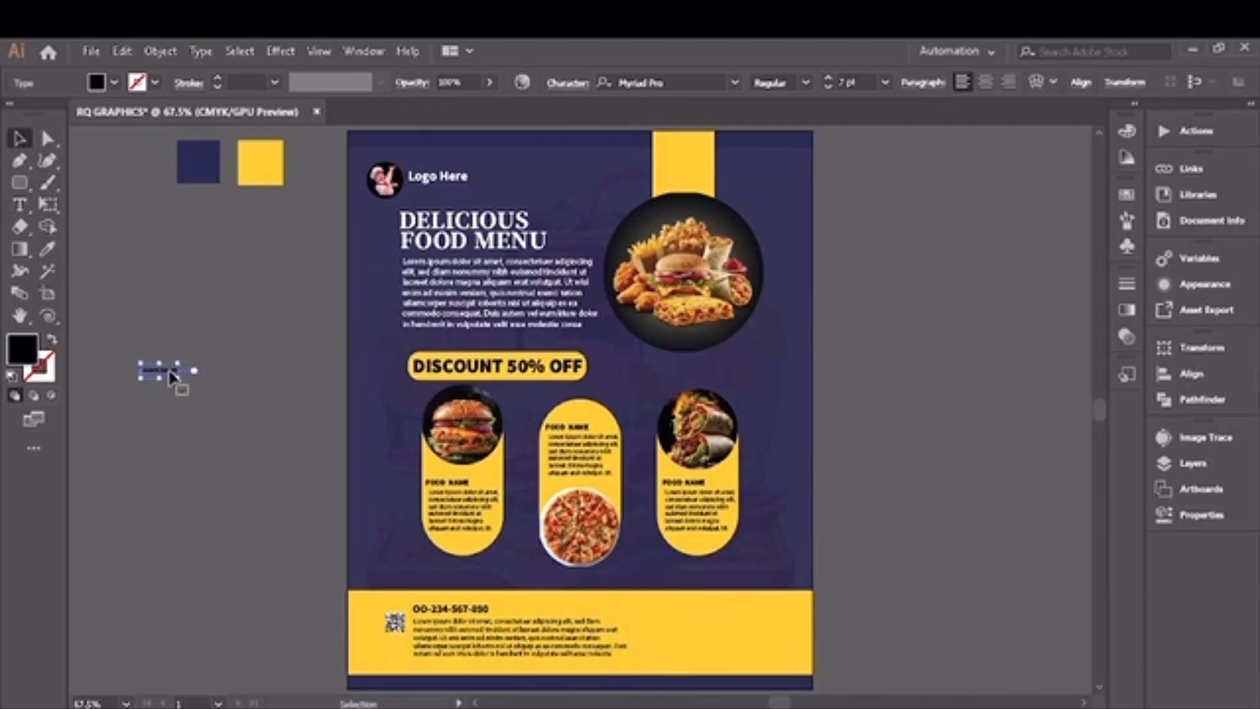
pyautogui.click(448, 610)
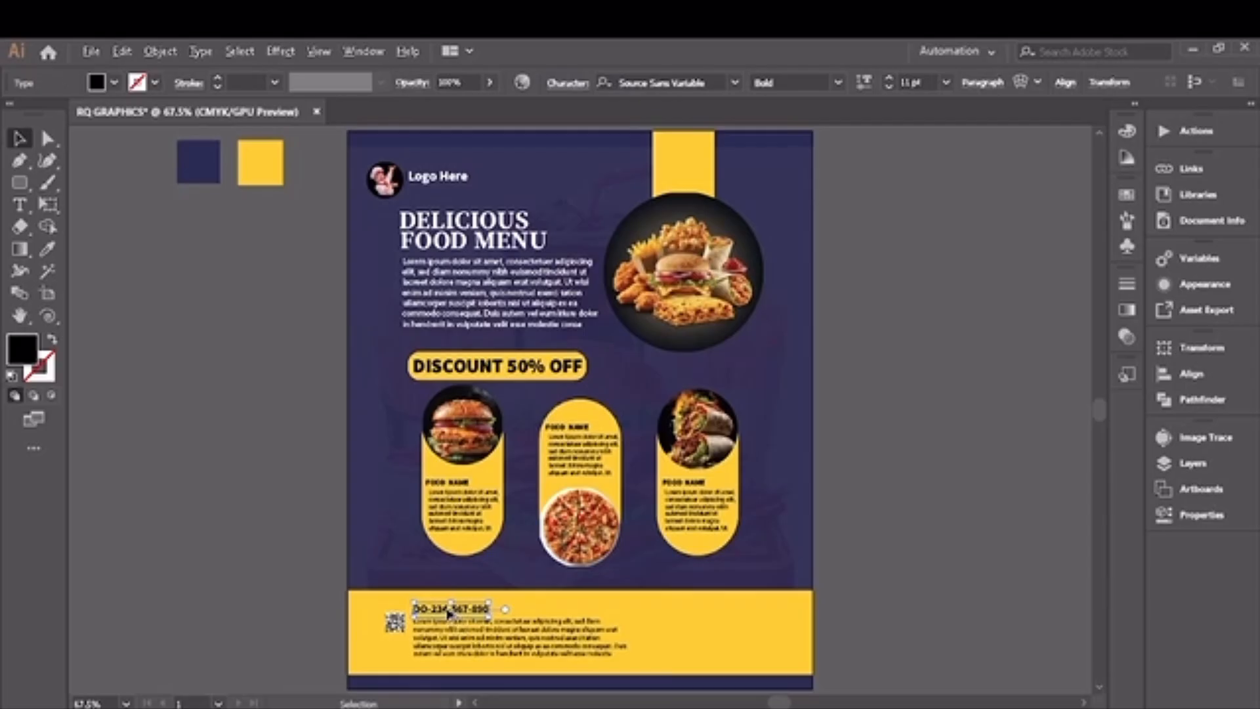
pyautogui.moveTo(448, 613); pyautogui.dragTo(686, 626)
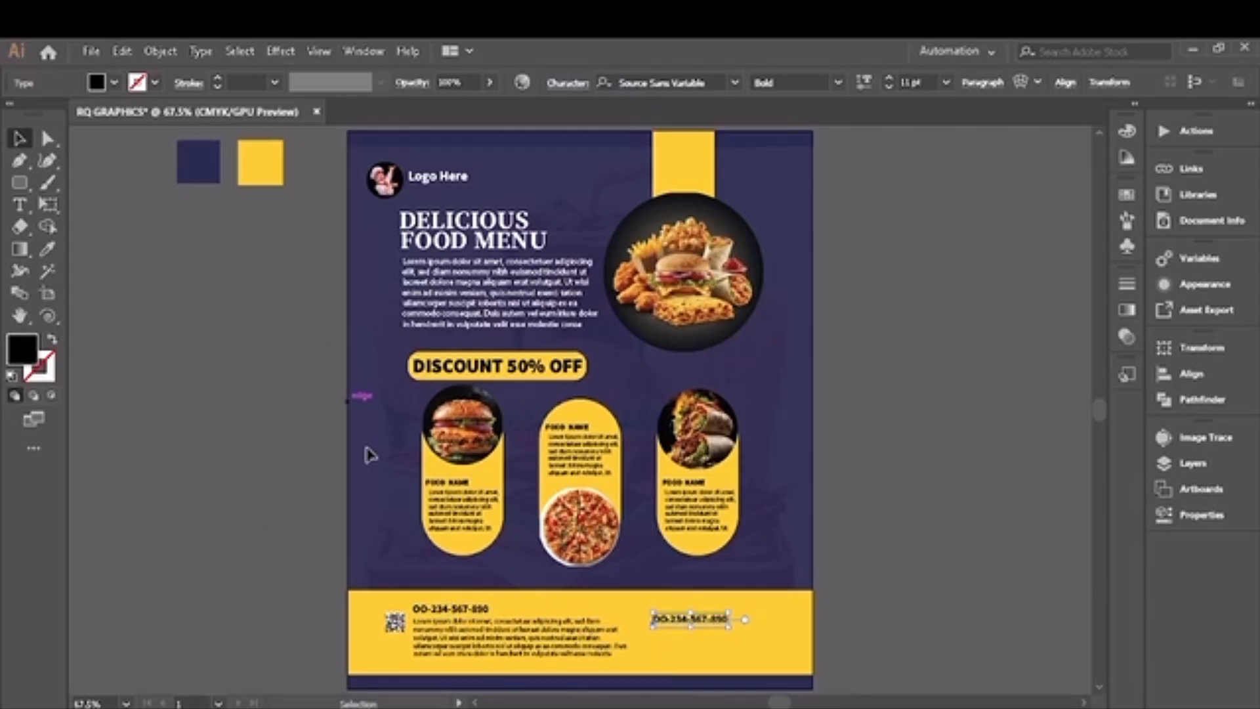
pyautogui.press('Delete')
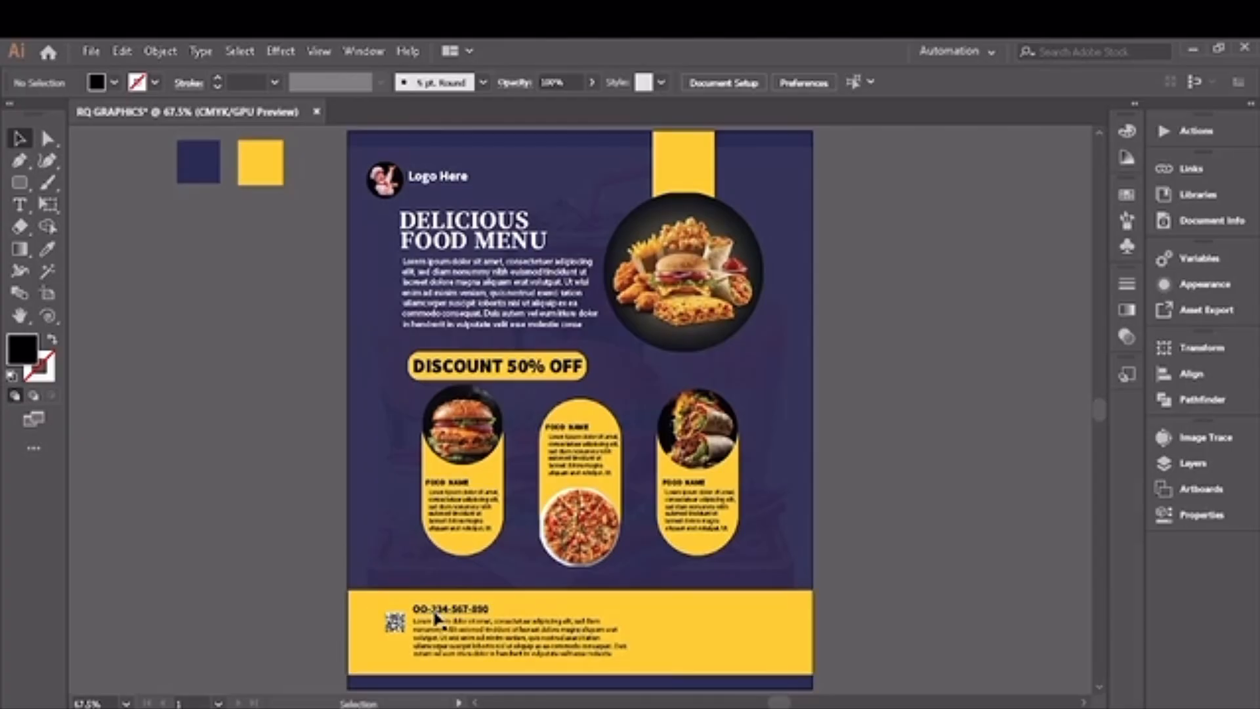
# Step: Place a new point text on the empty part of the yellow footer band in Source Sans Variable Regular at 12 pt
pyautogui.click(21, 205)
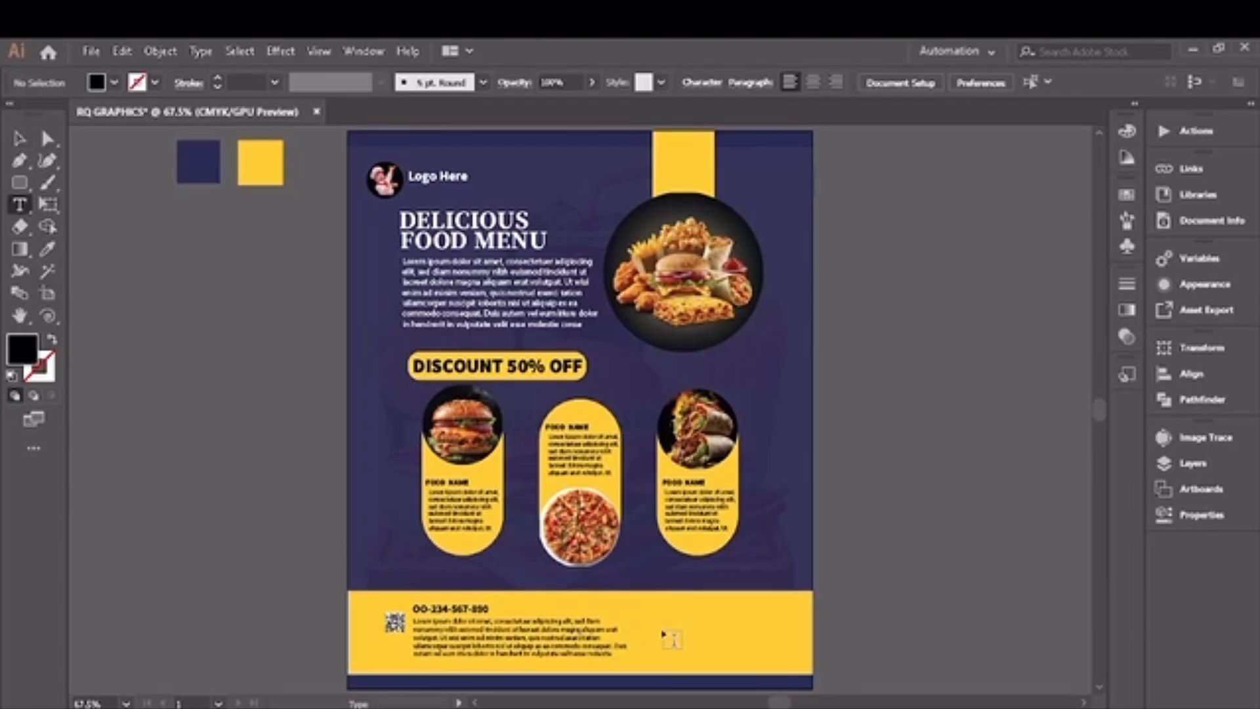
pyautogui.click(664, 615)
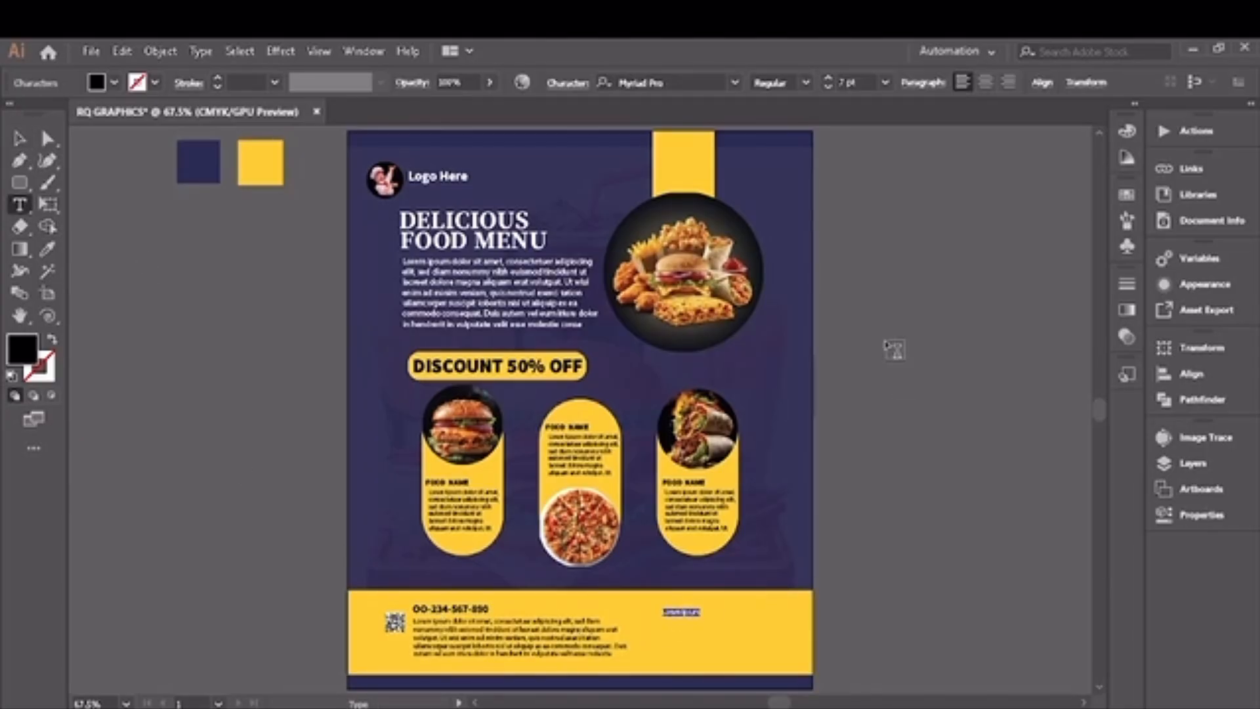
pyautogui.click(829, 78)
pyautogui.click(829, 78)
pyautogui.click(829, 78)
pyautogui.click(829, 78)
pyautogui.click(829, 78)
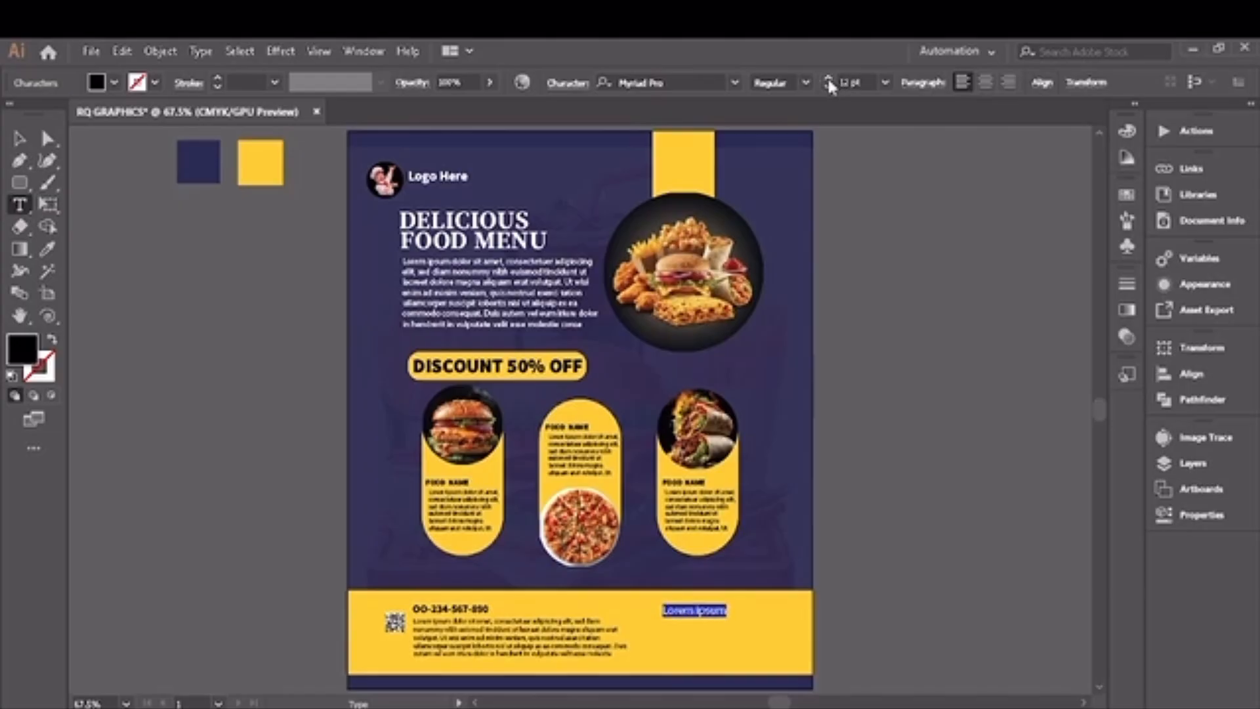
pyautogui.click(735, 81)
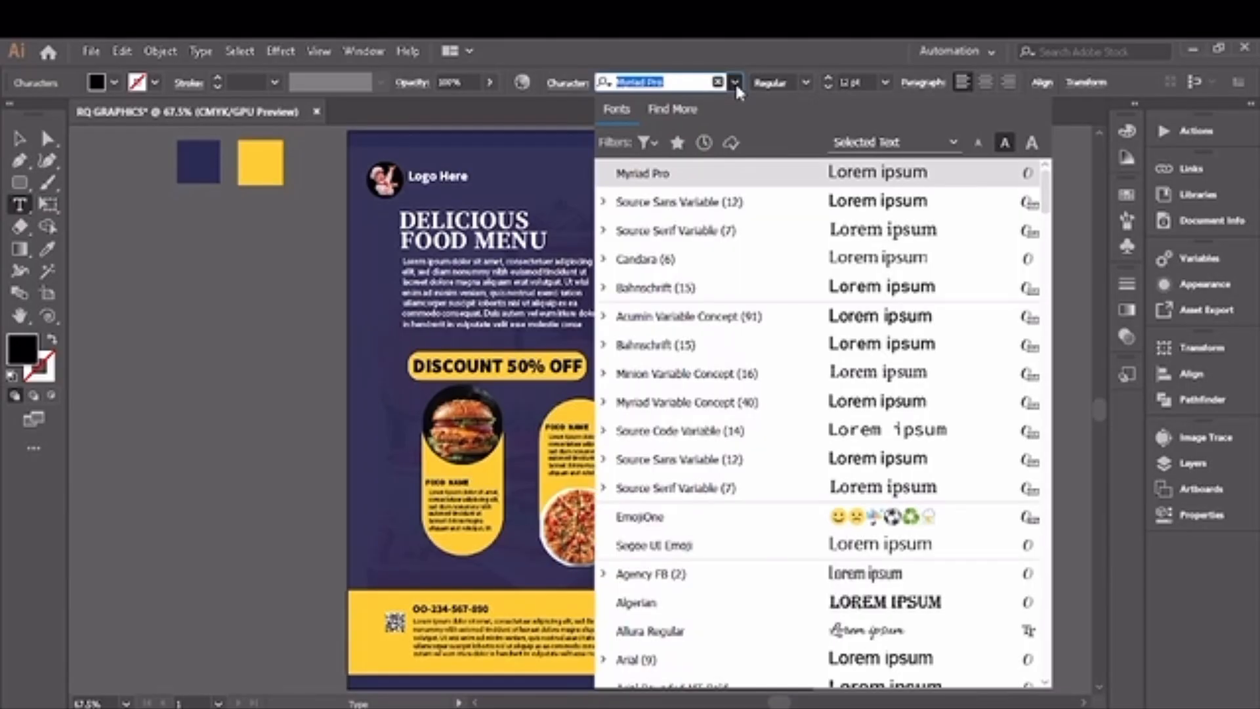
pyautogui.click(772, 198)
# Step: Replace the sample text with the placeholder address "Your street, your area,your location" and add the city name on a second line
pyautogui.press('BackSpace')
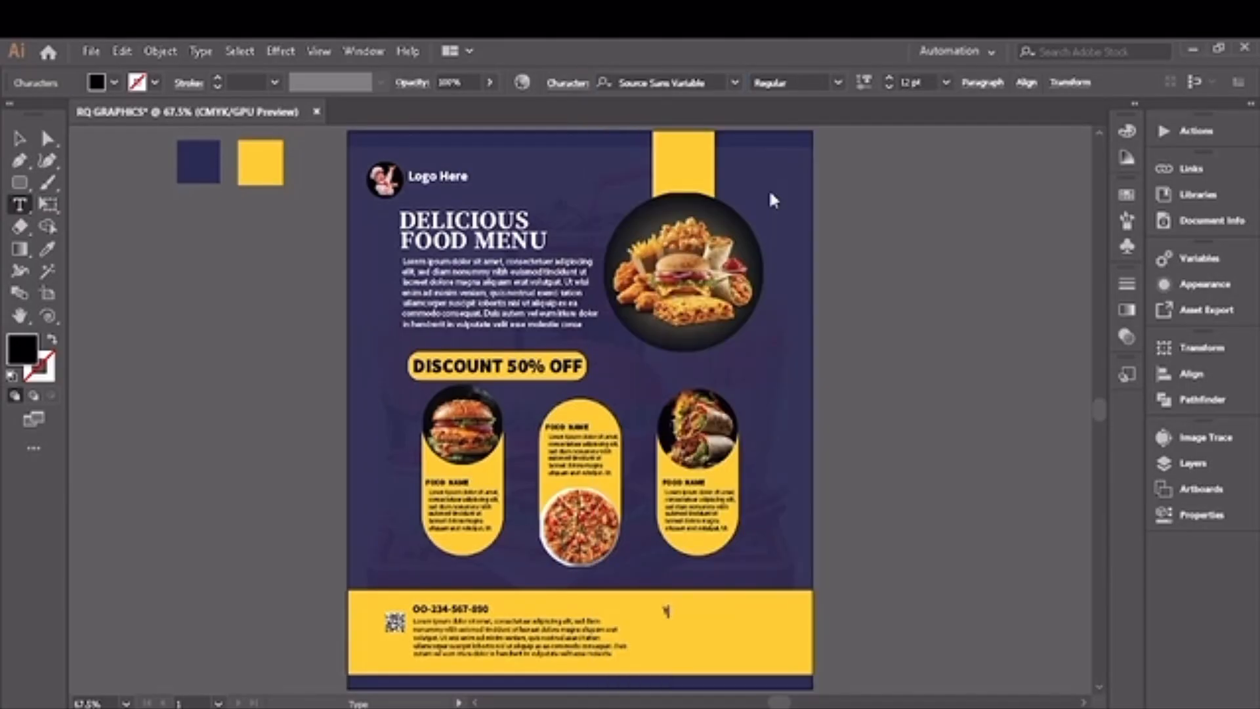
pyautogui.write('YOU')
pyautogui.press('BackSpace')
pyautogui.press('BackSpace')
pyautogui.press('BackSpace')
pyautogui.write('Your street, your area')
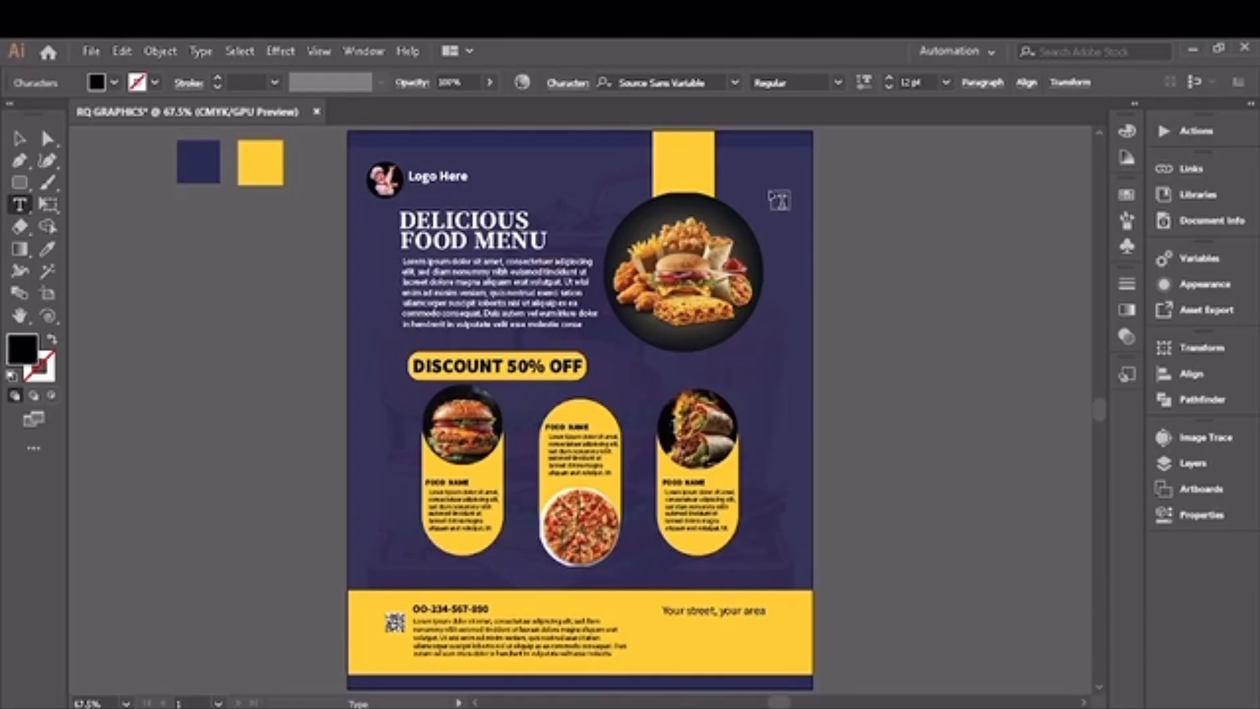
pyautogui.write(',your location')
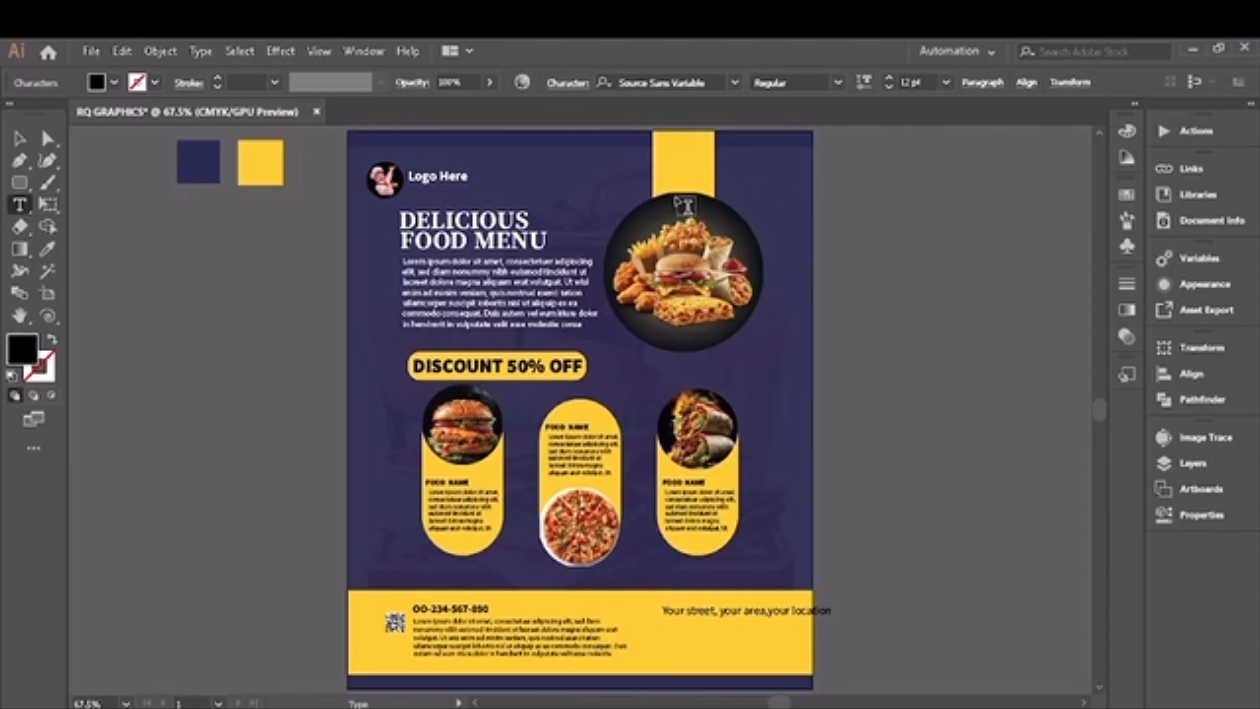
pyautogui.press('Return')
pyautogui.write('Karachi.')
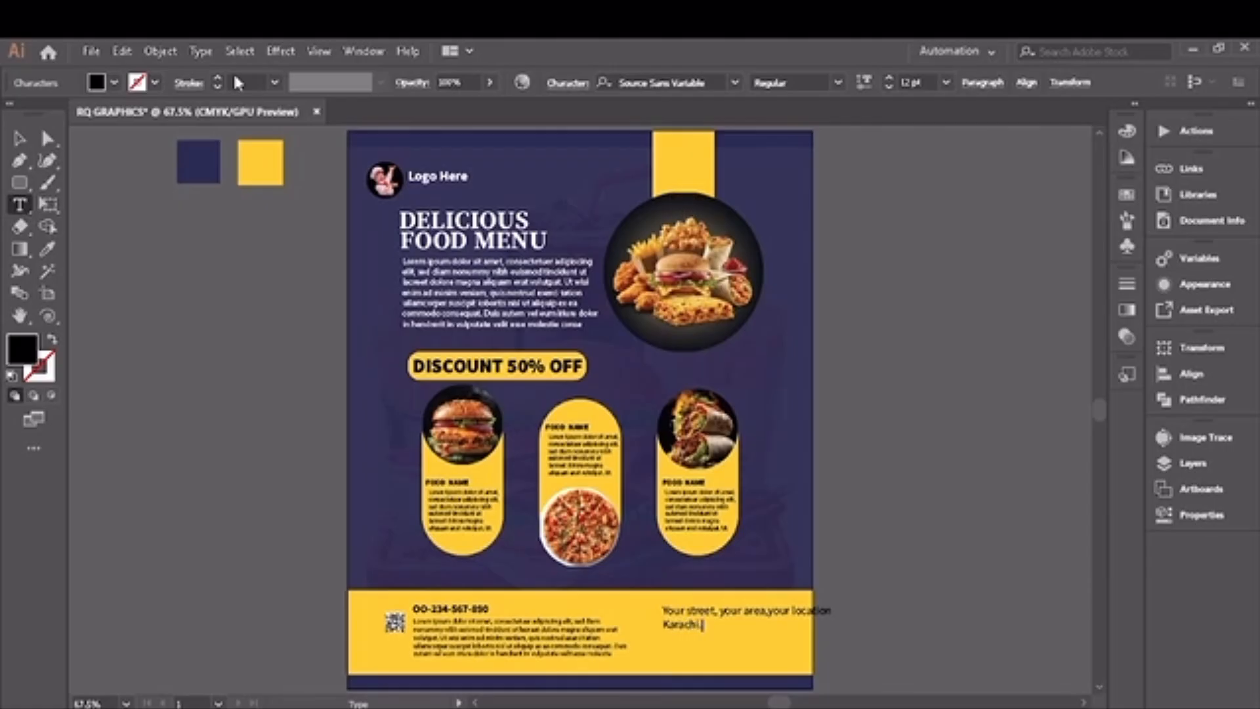
# Step: Reduce the address text to 10 pt and shift it slightly left and down so it fits inside the footer band
pyautogui.click(19, 138)
pyautogui.click(888, 85)
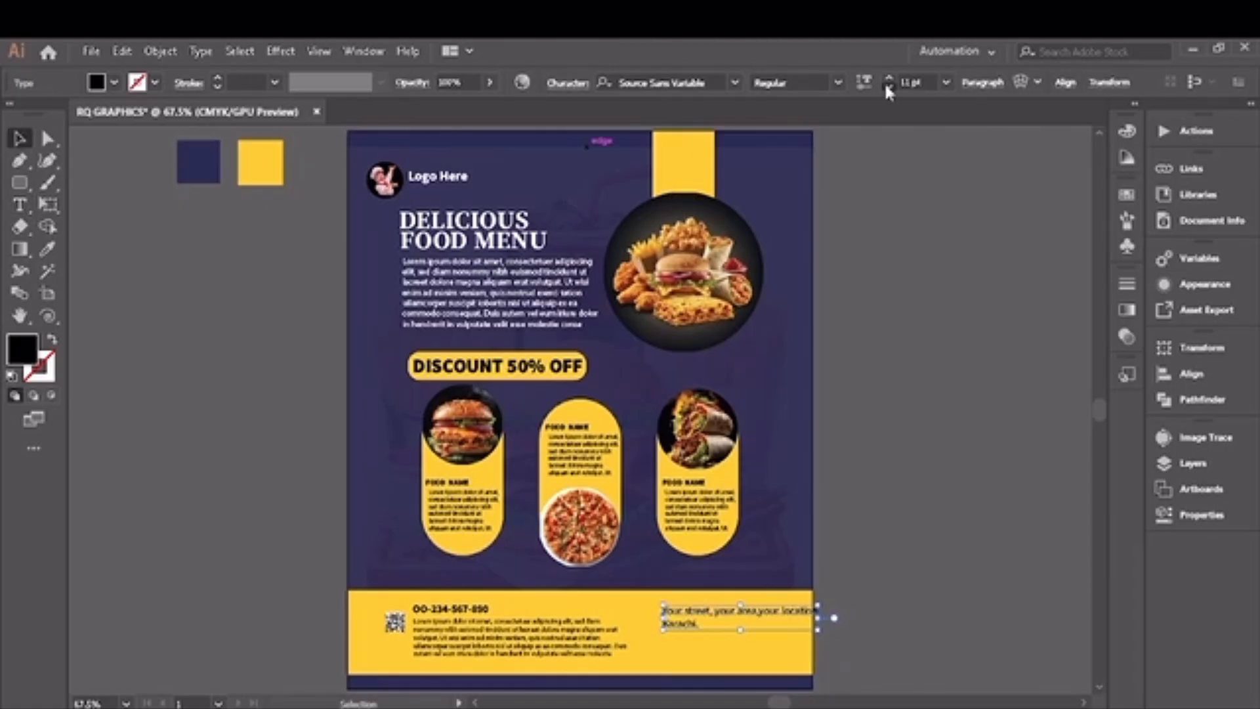
pyautogui.click(888, 85)
pyautogui.moveTo(758, 608); pyautogui.dragTo(748, 615)
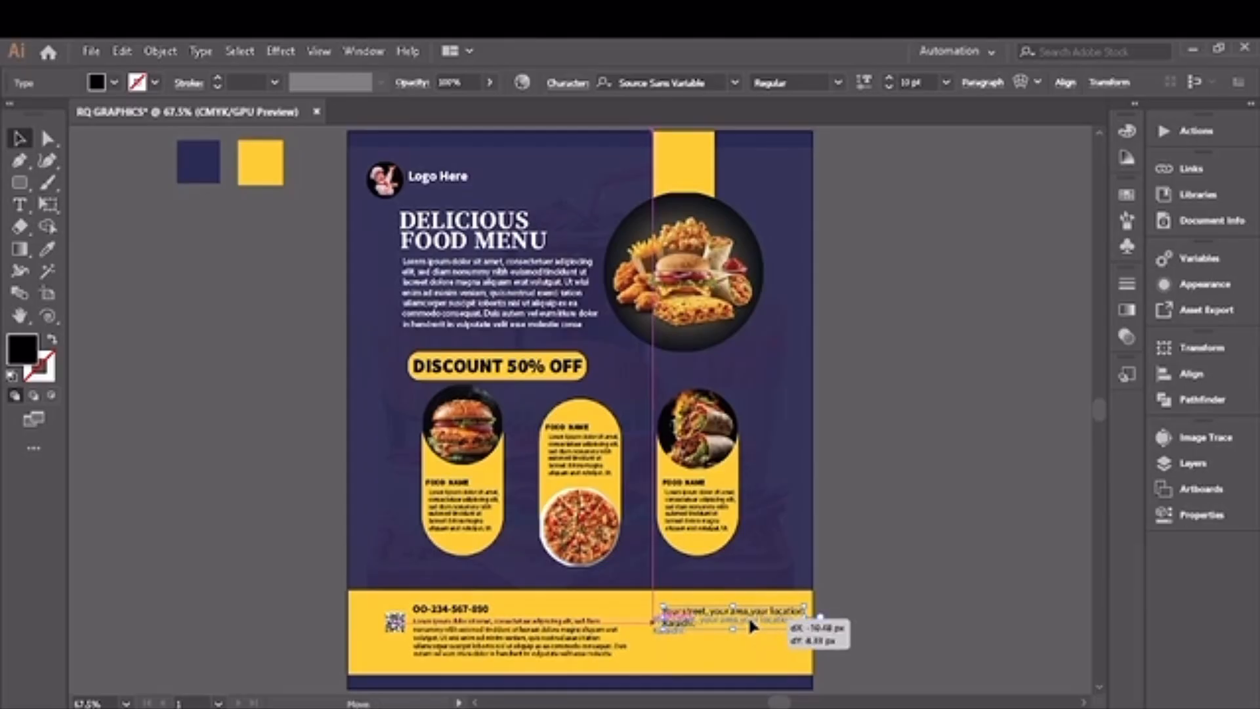
pyautogui.click(872, 676)
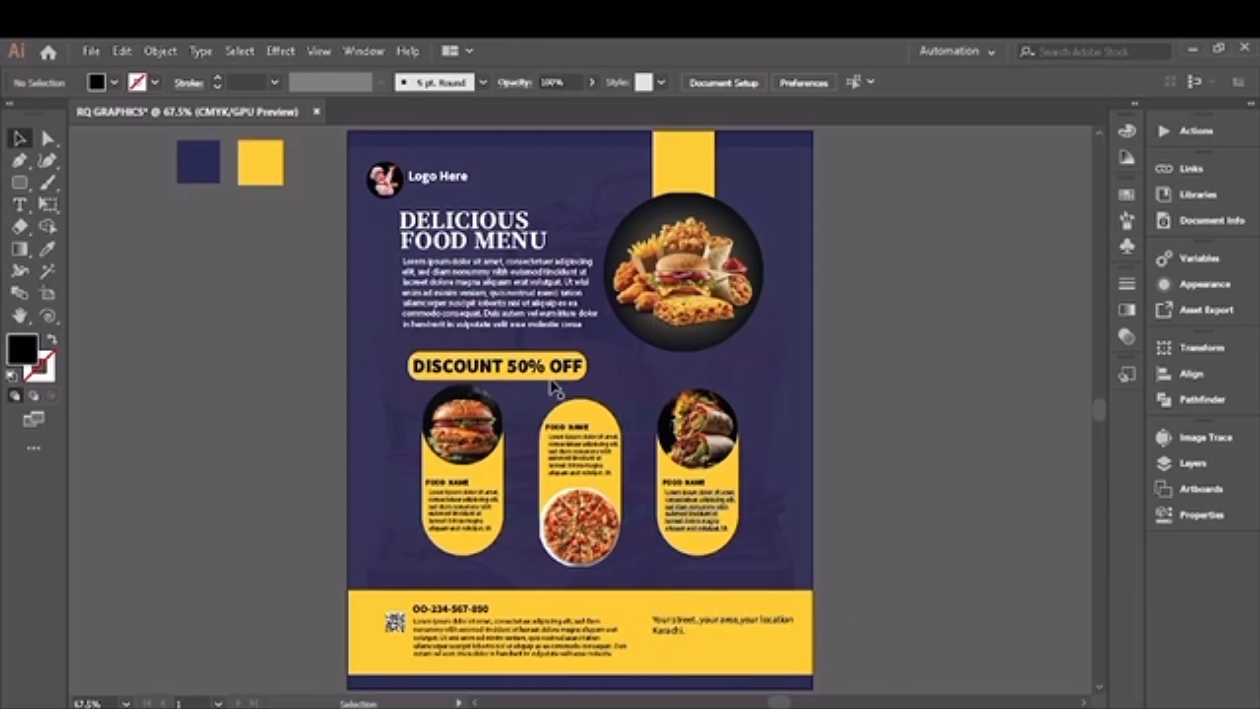
# Step: Delete the two colour swatch squares beside the artboard and nudge the large round food photo slightly to the right
pyautogui.hotkey('ctrl', 'a')
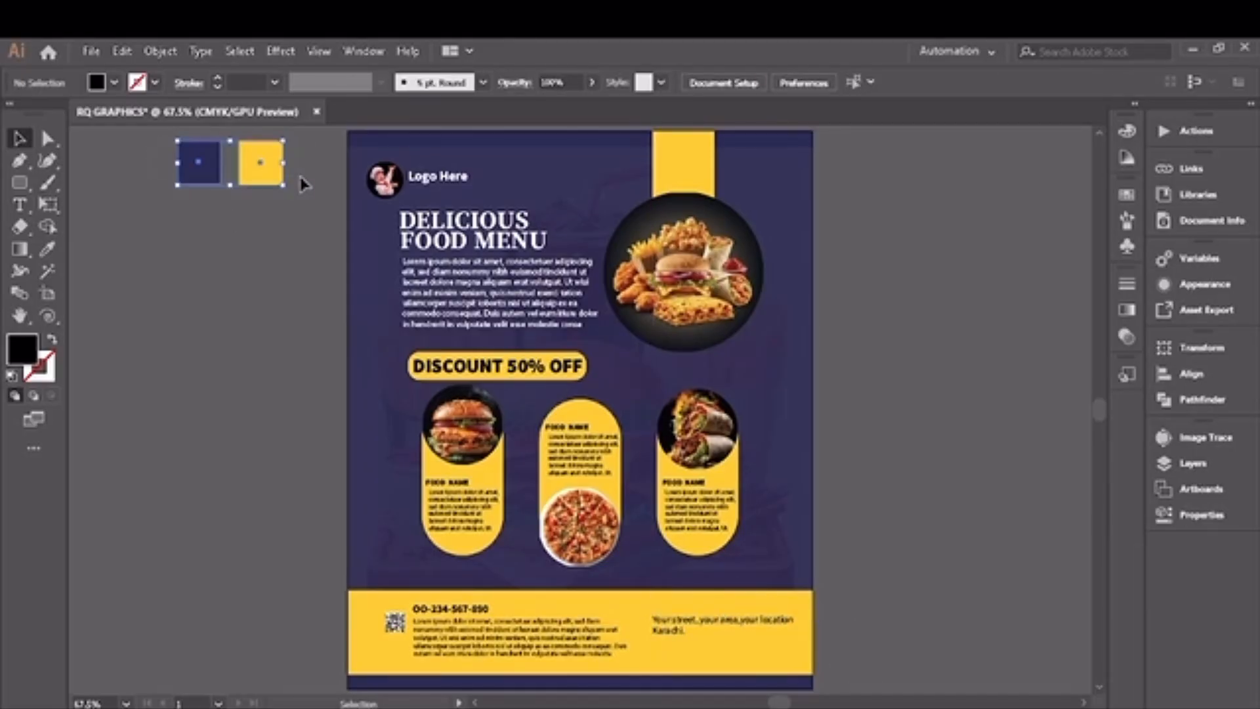
pyautogui.press('Delete')
pyautogui.click(701, 349)
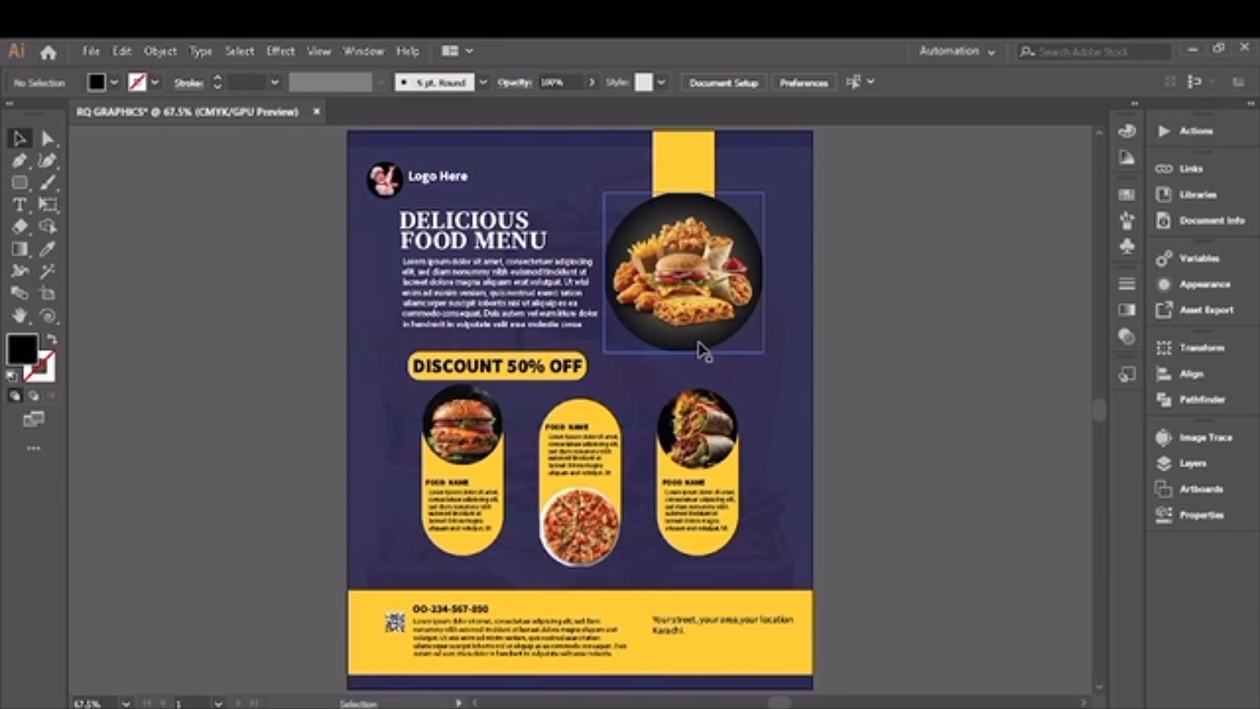
pyautogui.moveTo(701, 349); pyautogui.dragTo(707, 352)
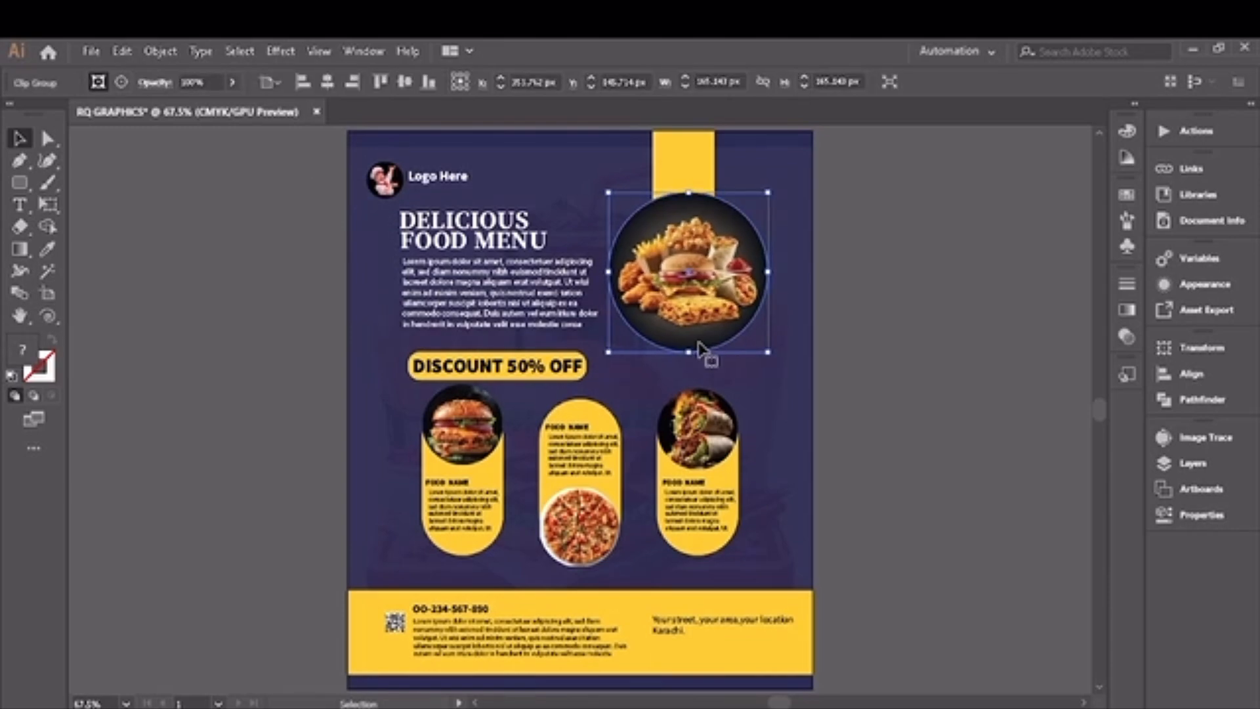
pyautogui.click(1017, 377)
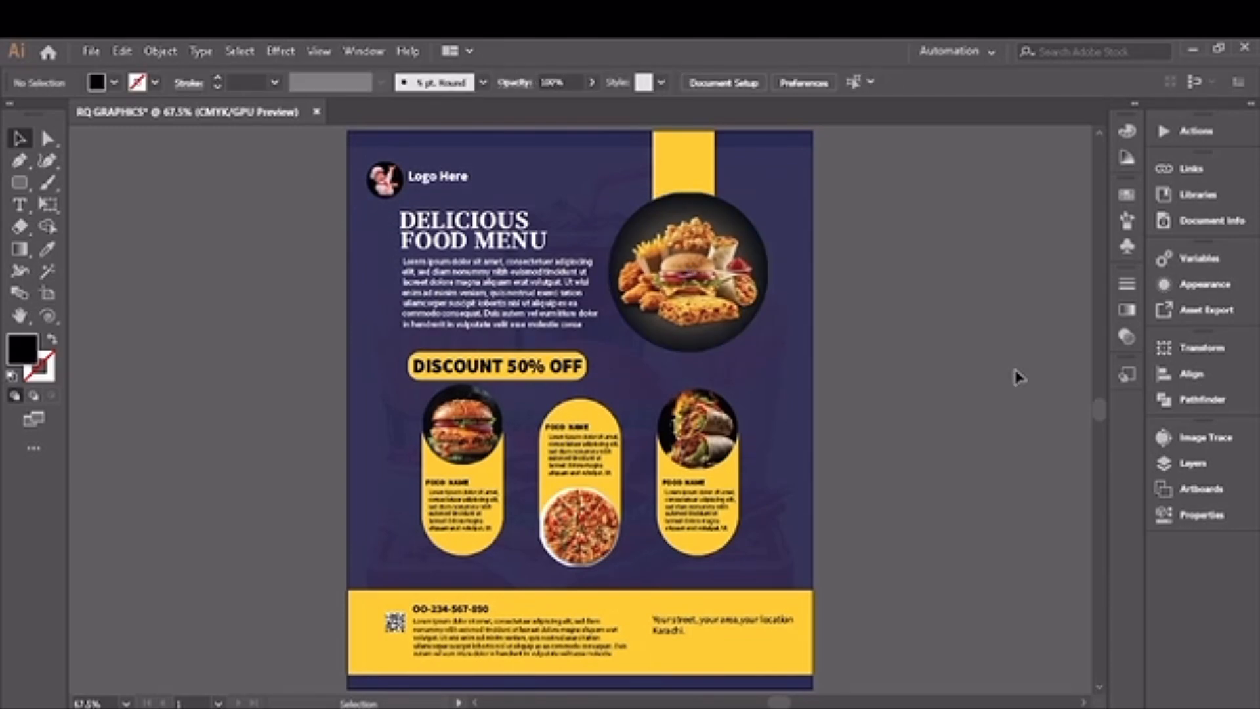